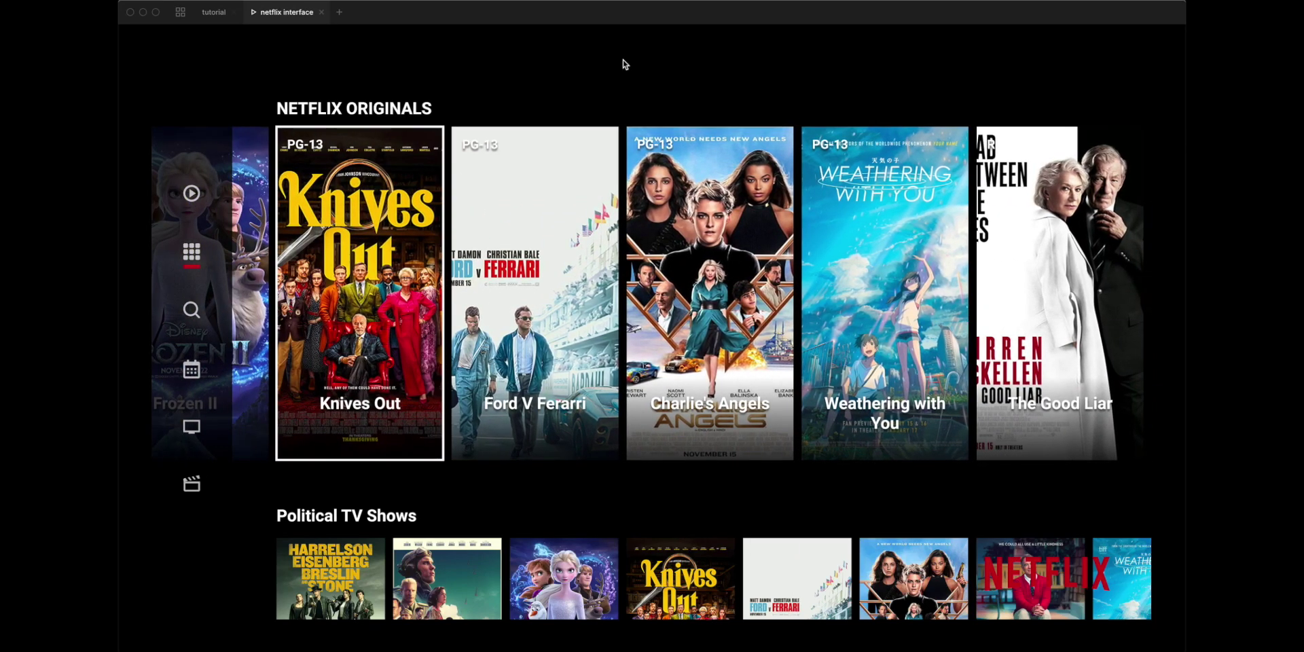
key("Left")
key("Right")
key("Right")
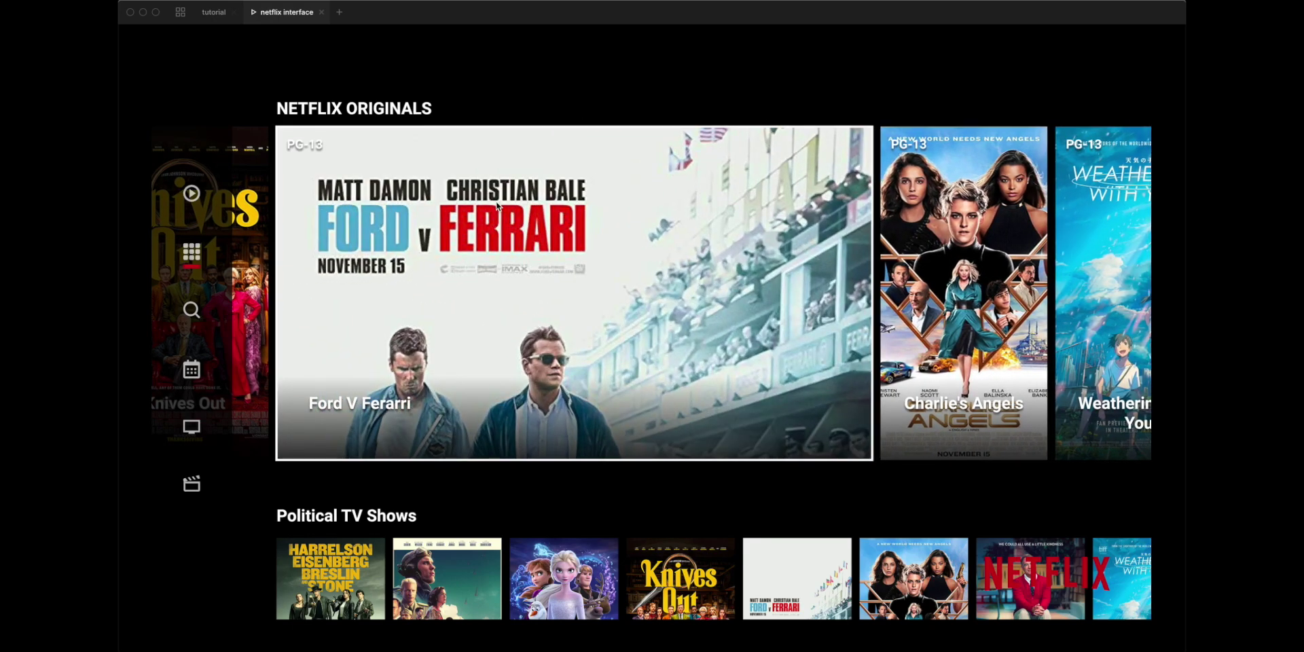
Preview the Netflix interface prototype by moving back and forth through the NETFLIX ORIGINALS posters, and close the preview
key("Left")
key("Left")
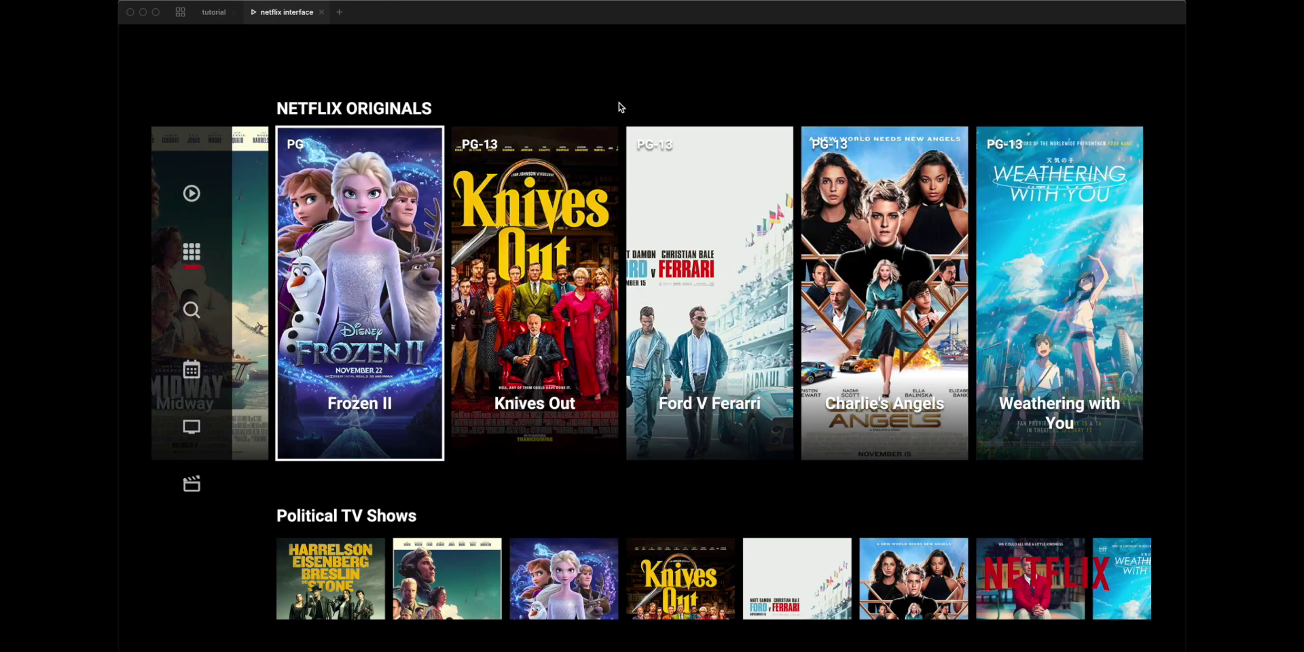
key("Right")
key("Left")
key("Right")
key("Right")
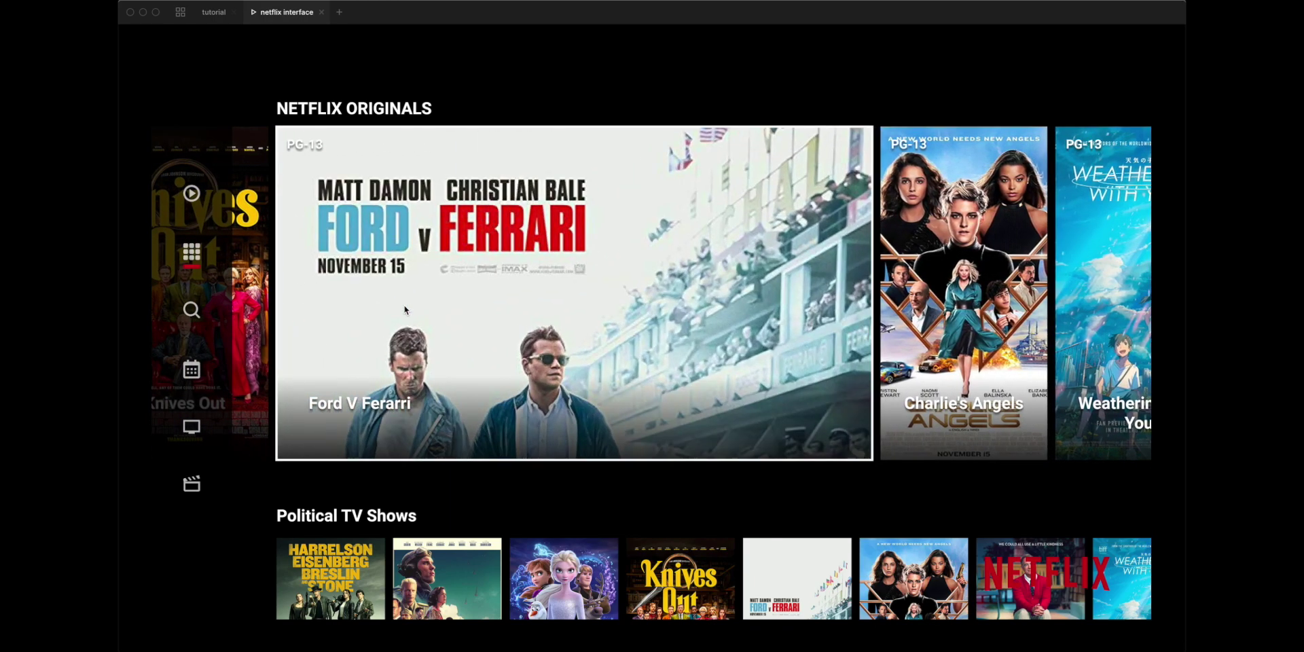
key("Left")
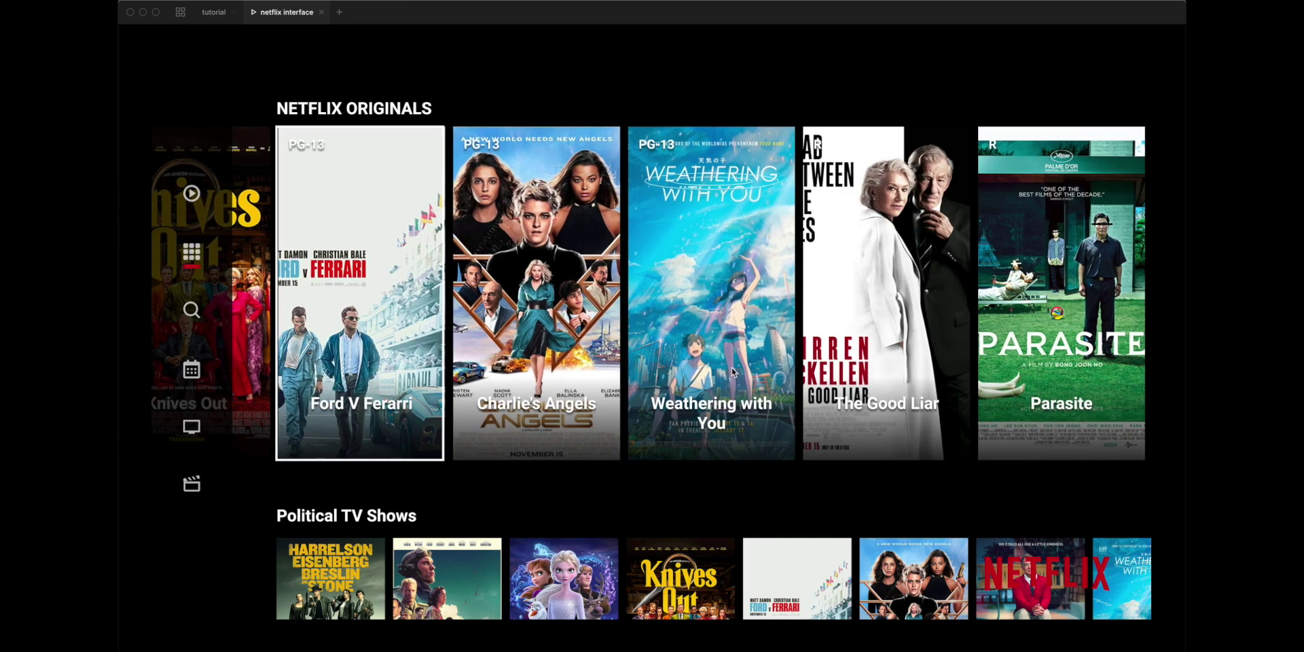
key("Left")
key("Left")
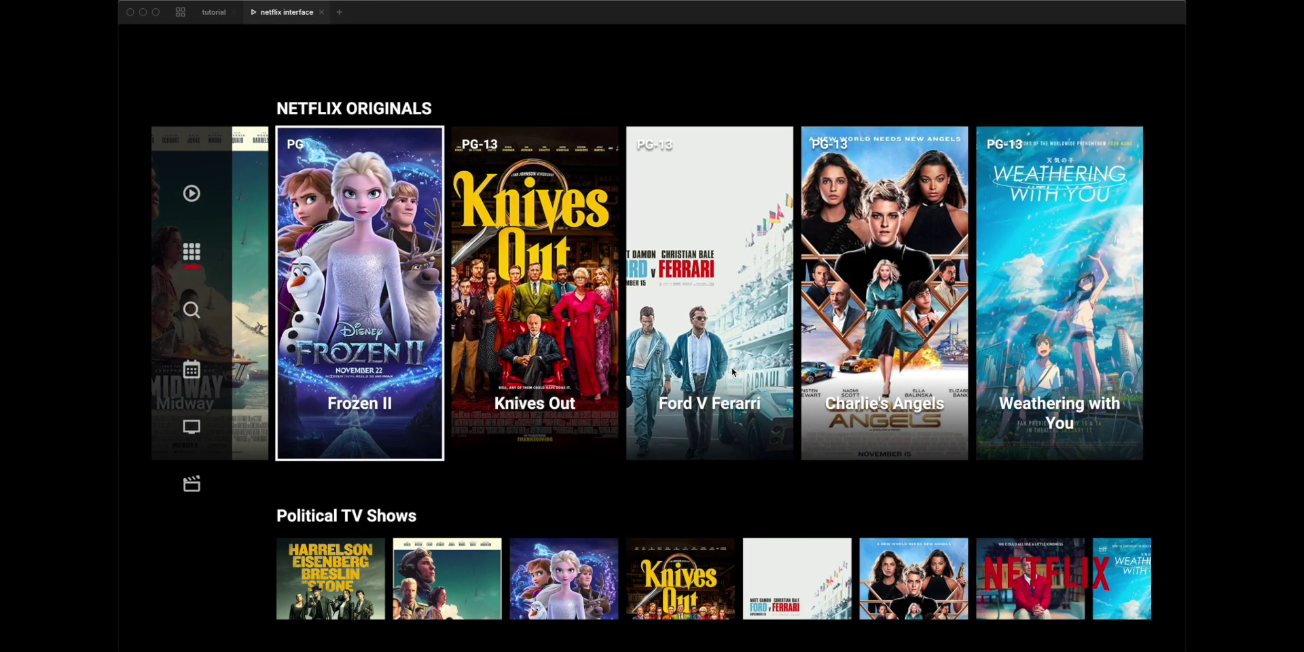
key("Right")
key("Right")
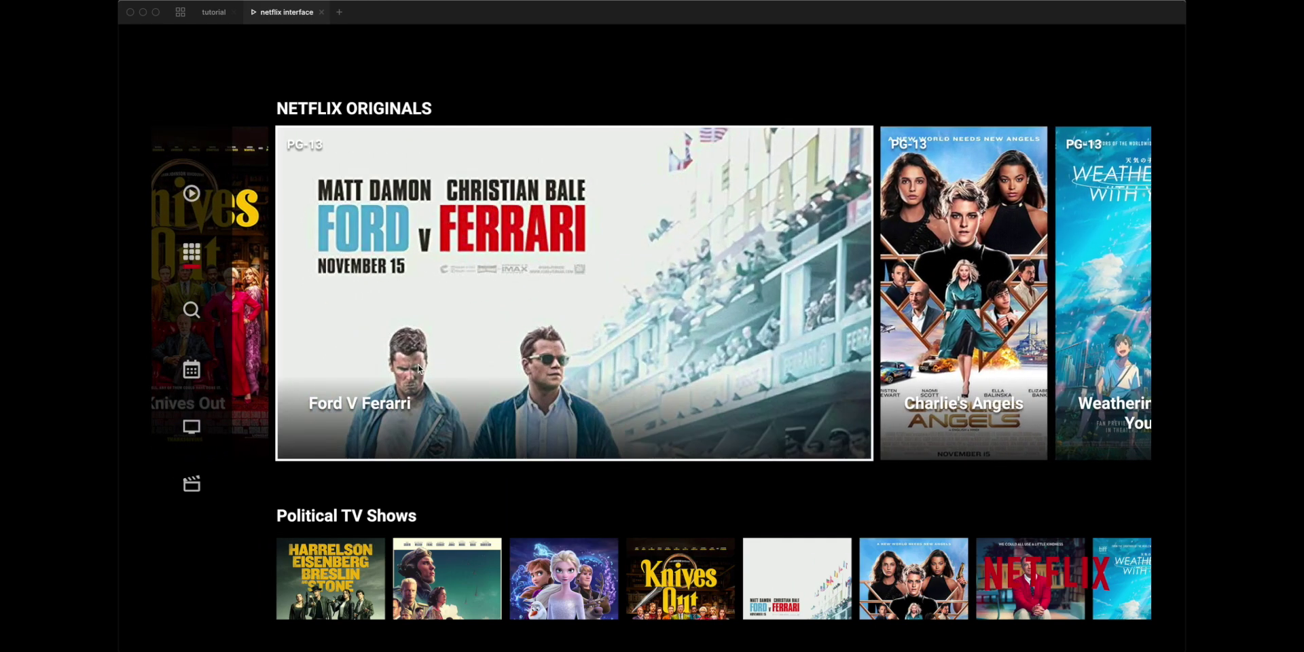
key("Left")
key("Left")
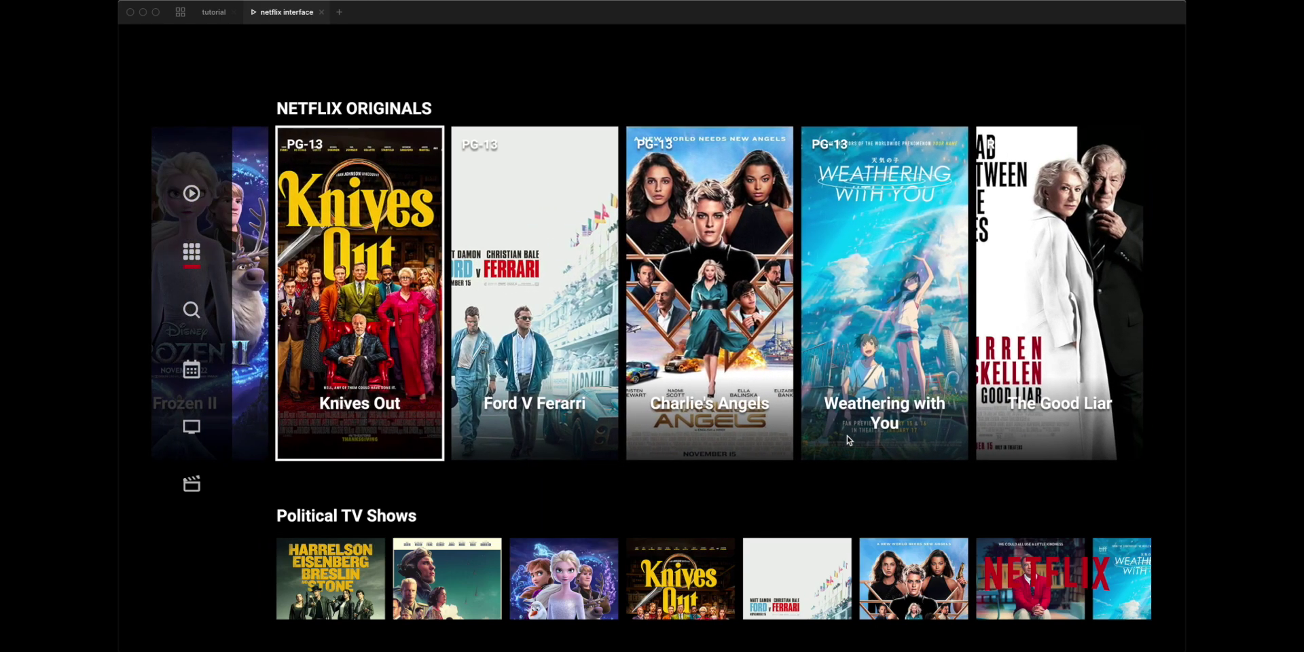
key("Right")
key("Right")
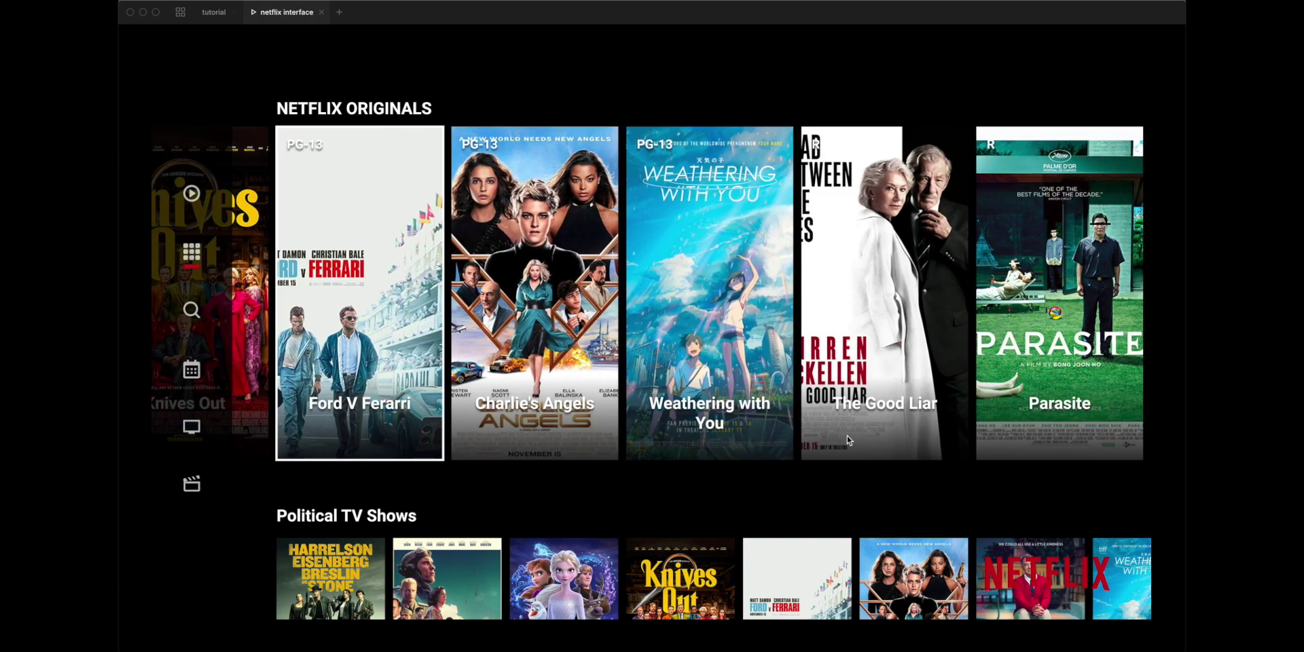
key("Left")
key("Left")
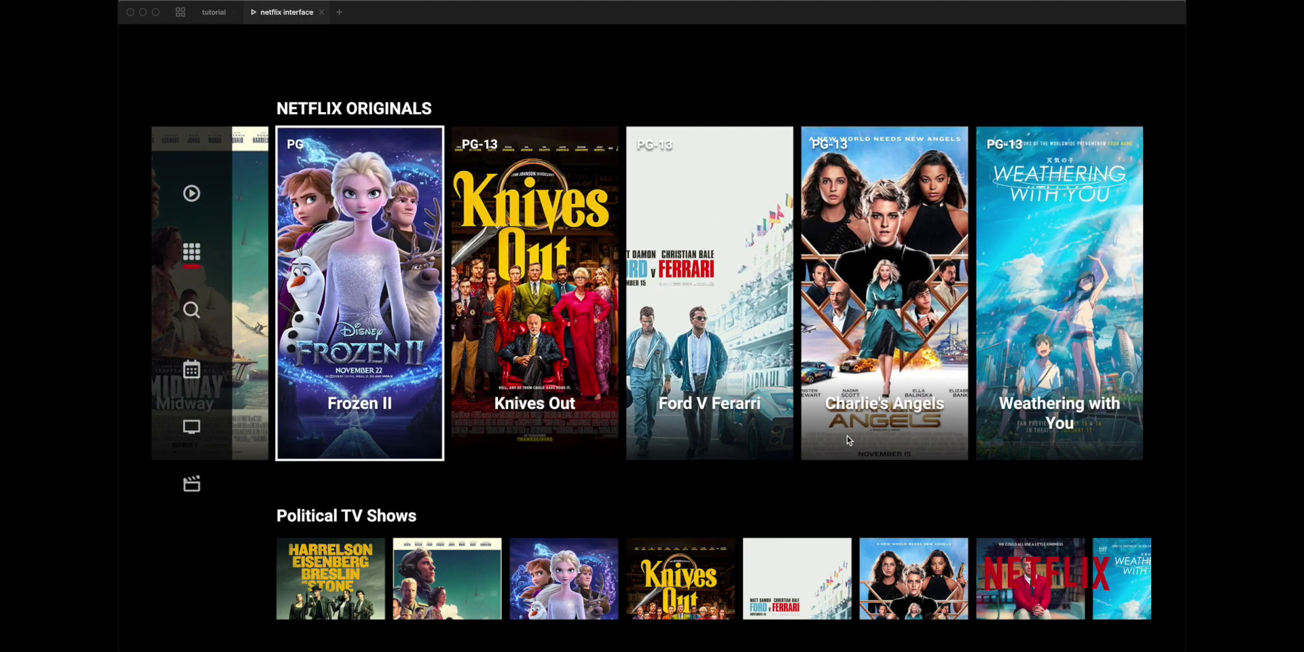
key("Right")
key("Right")
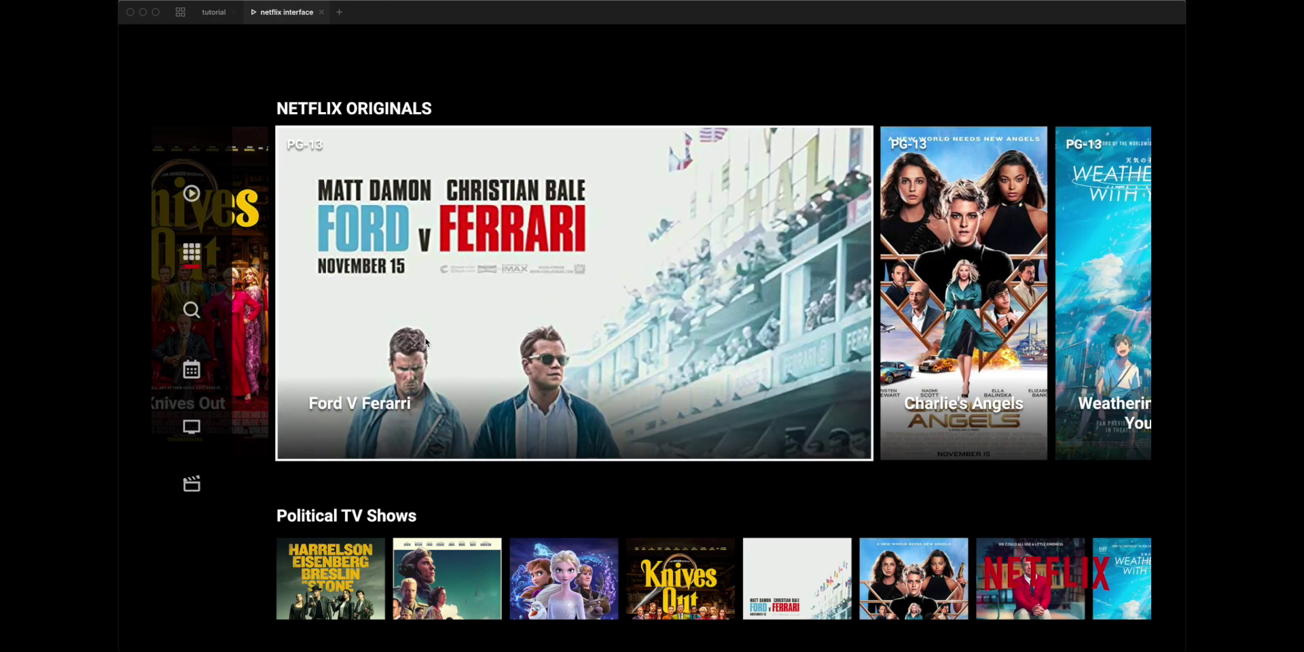
key("Left")
key("Left")
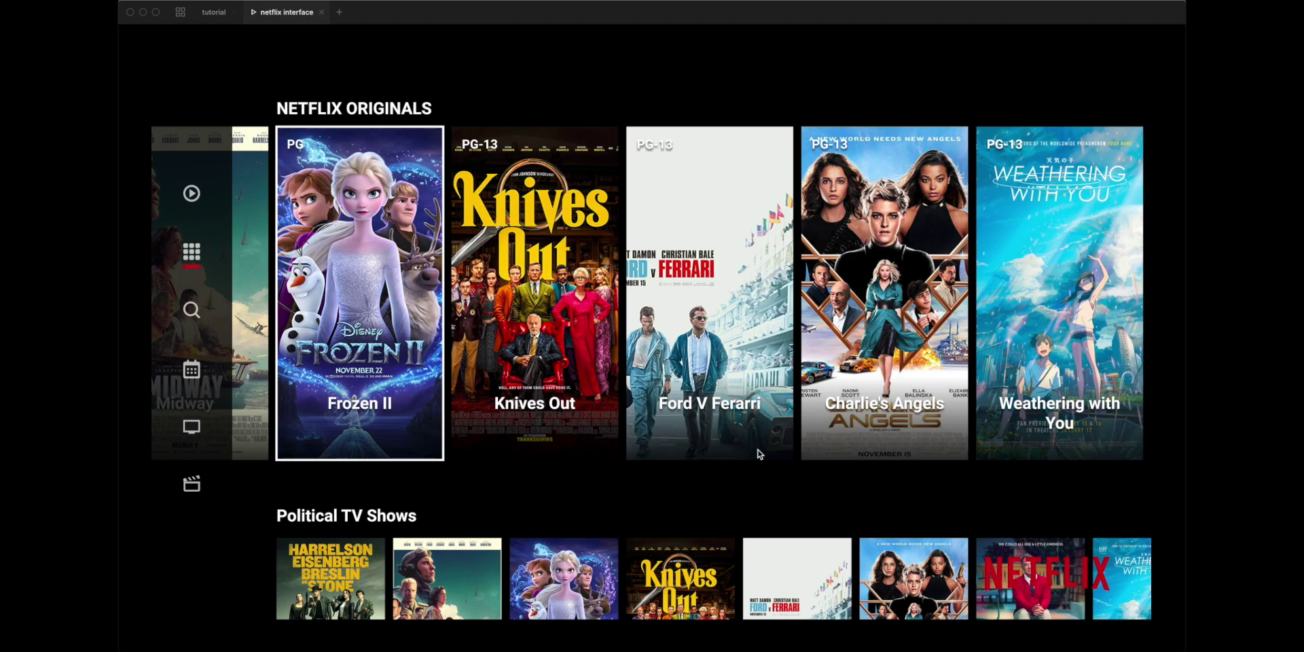
key("Right")
key("super+w")
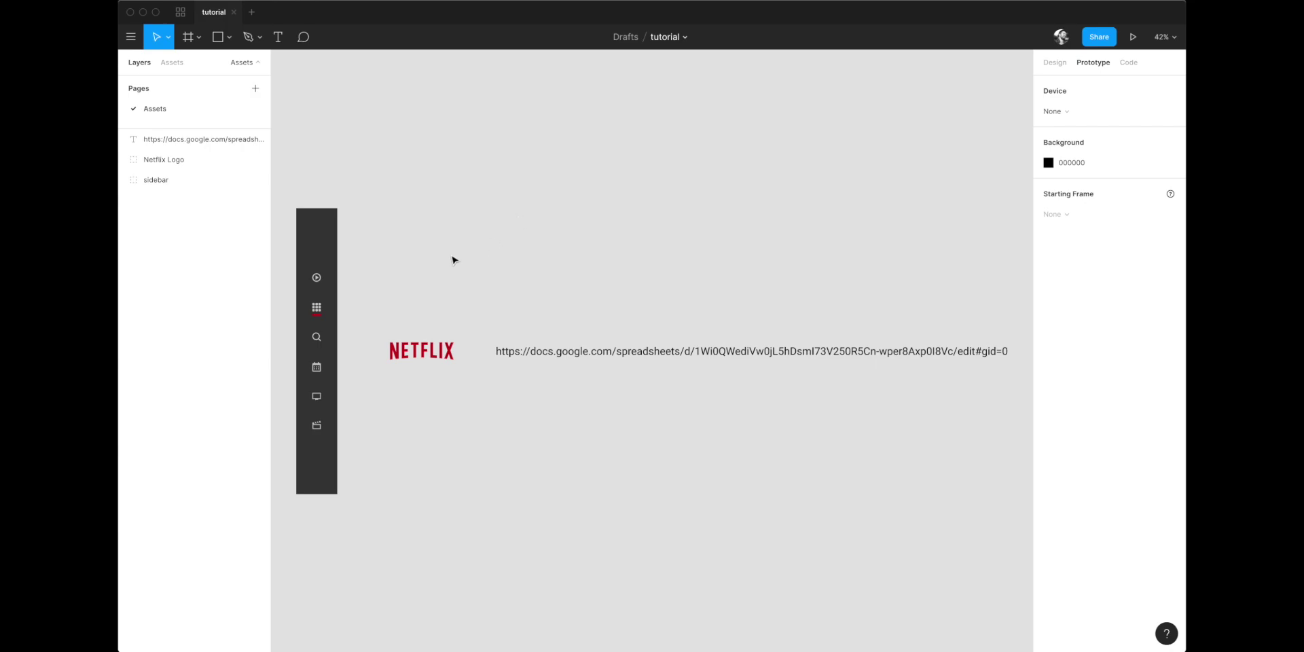
Examine the prepared items on the Assets page: the sidebar, the Netflix logo and the spreadsheet link
left_click(328, 258)
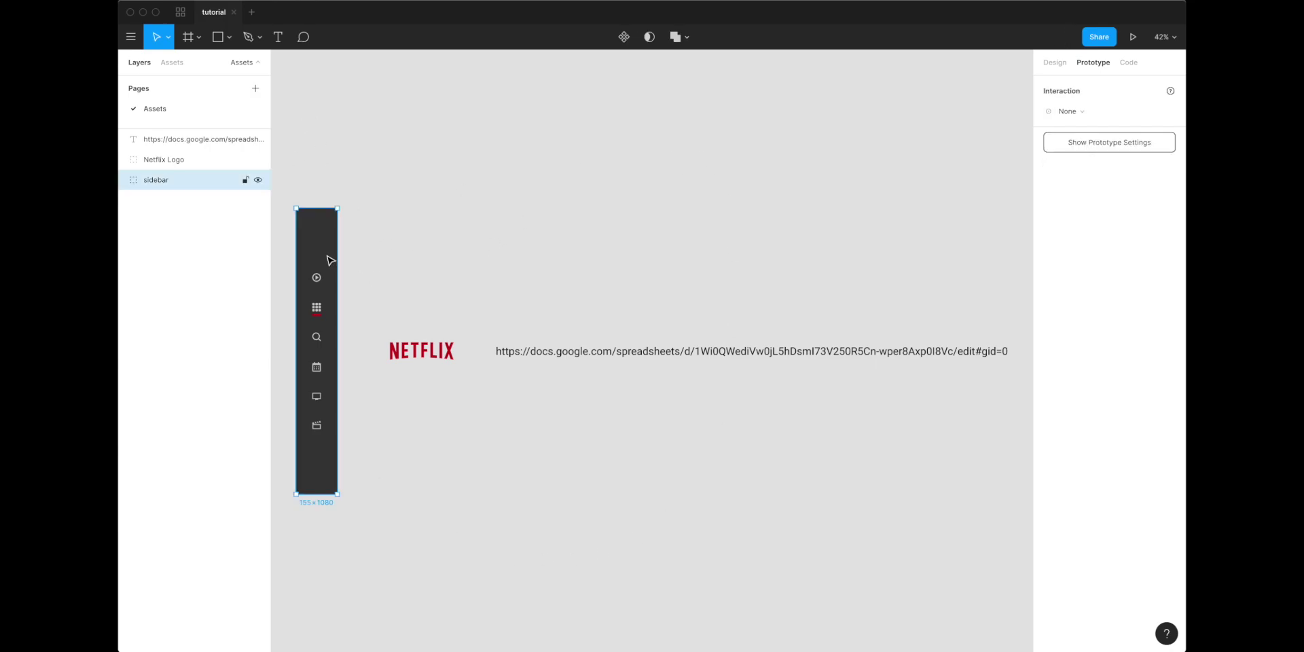
key("shift+2")
left_click(528, 291)
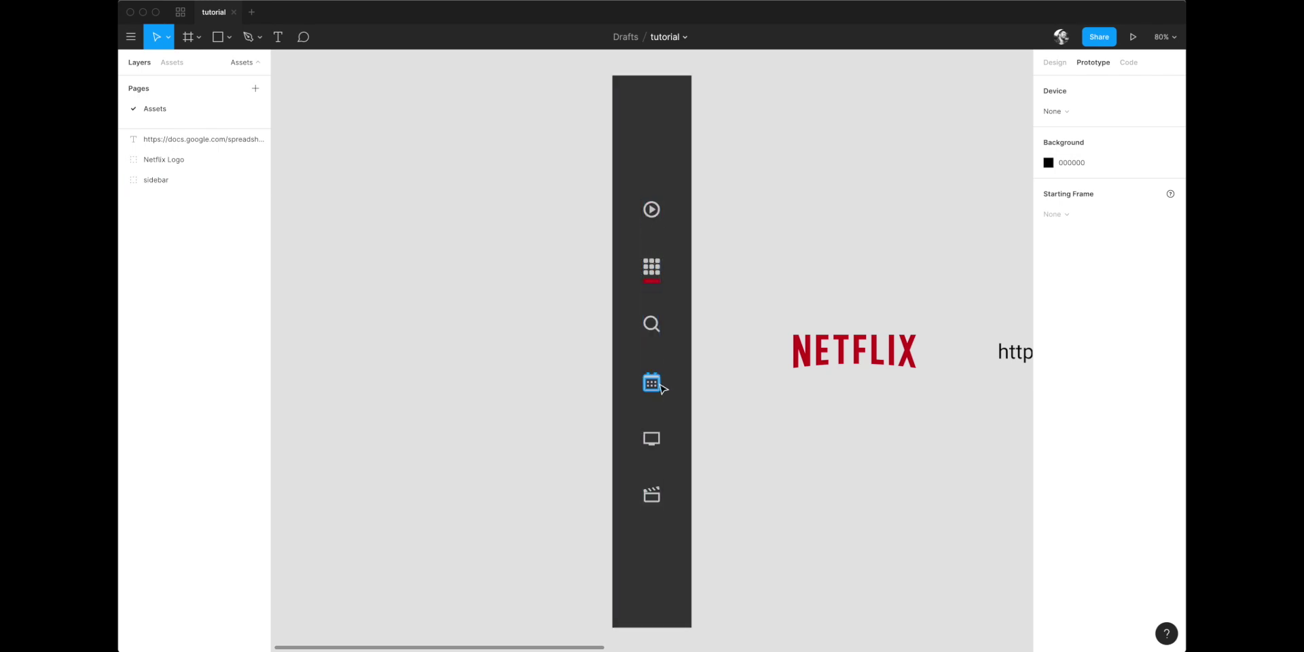
scroll(543, 374, "right", 5)
left_click(563, 349)
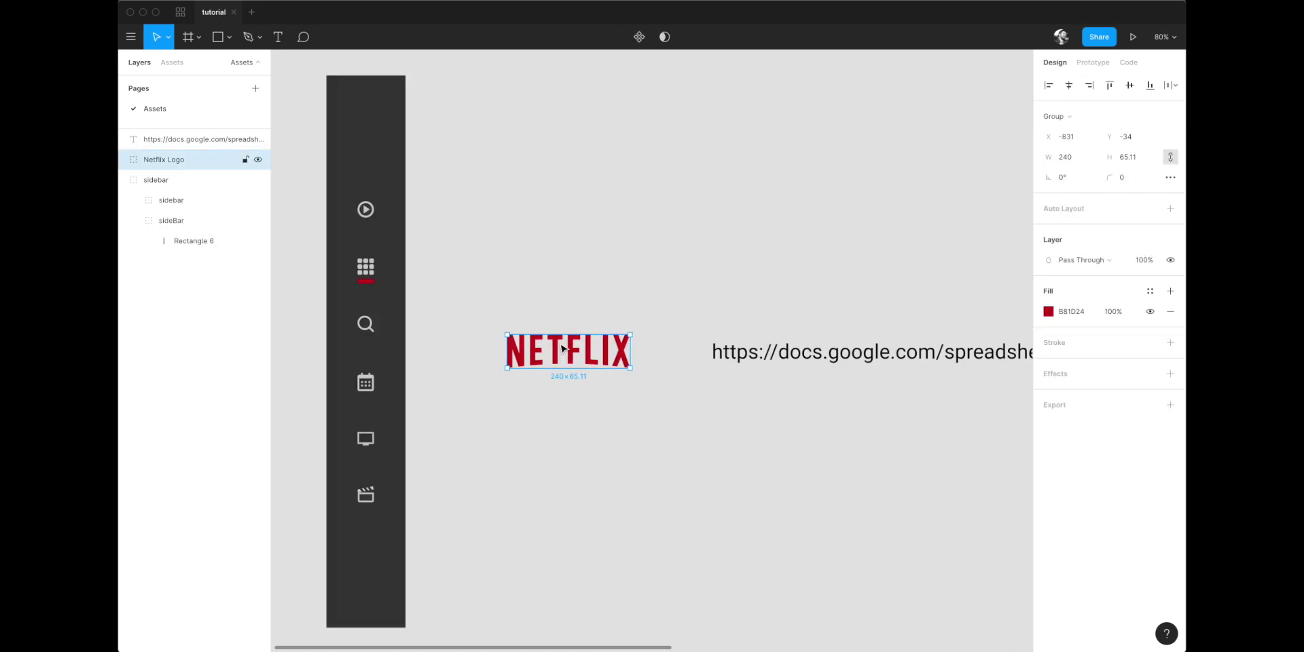
left_click(678, 285)
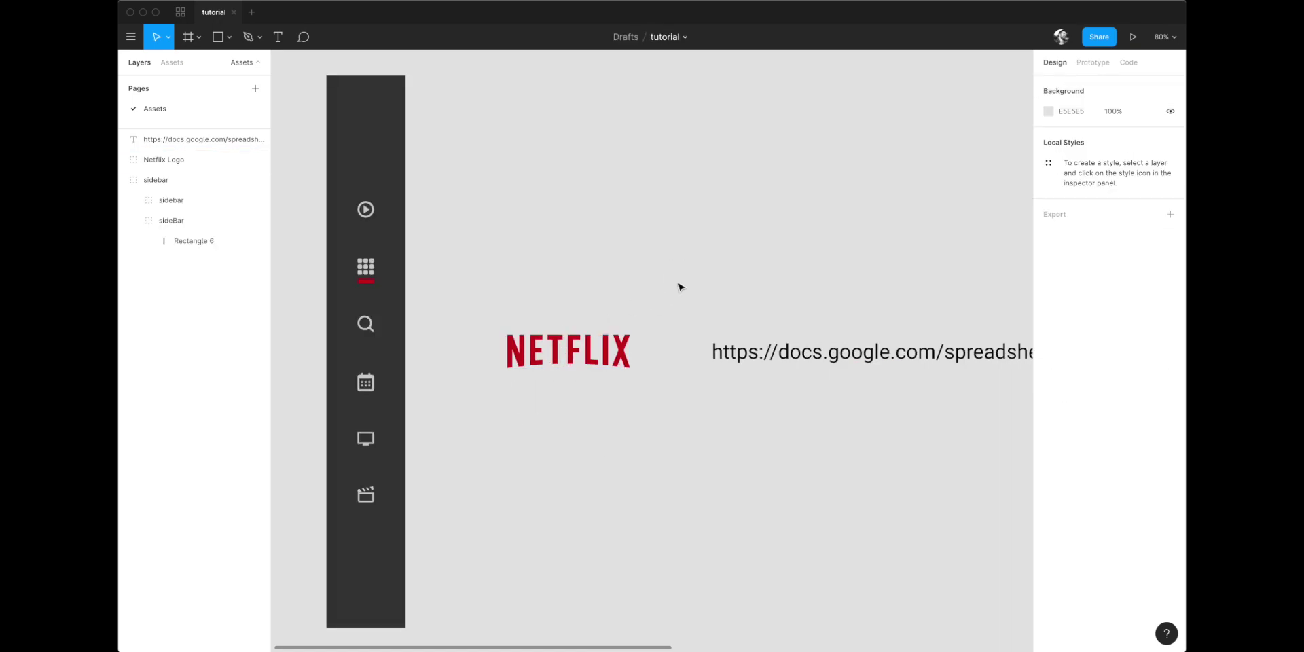
left_click_drag(739, 277, 492, 277)
left_click(601, 351)
scroll(661, 273, "down", 5)
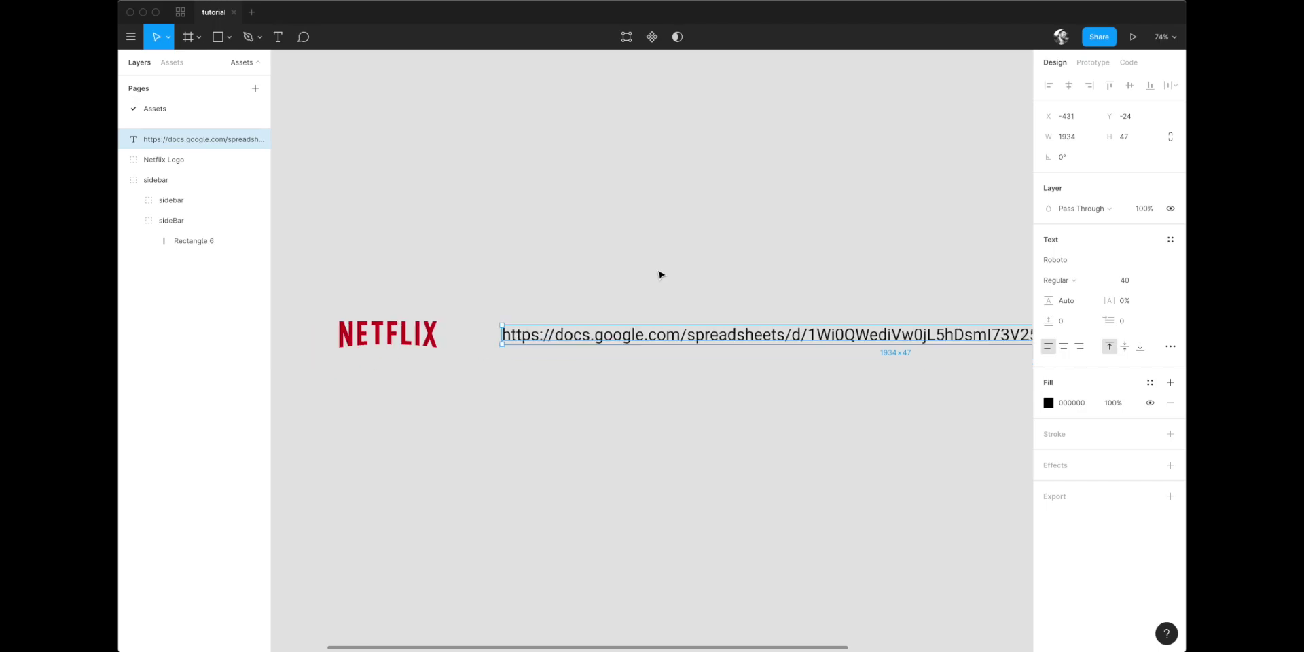
left_click_drag(614, 259, 755, 269)
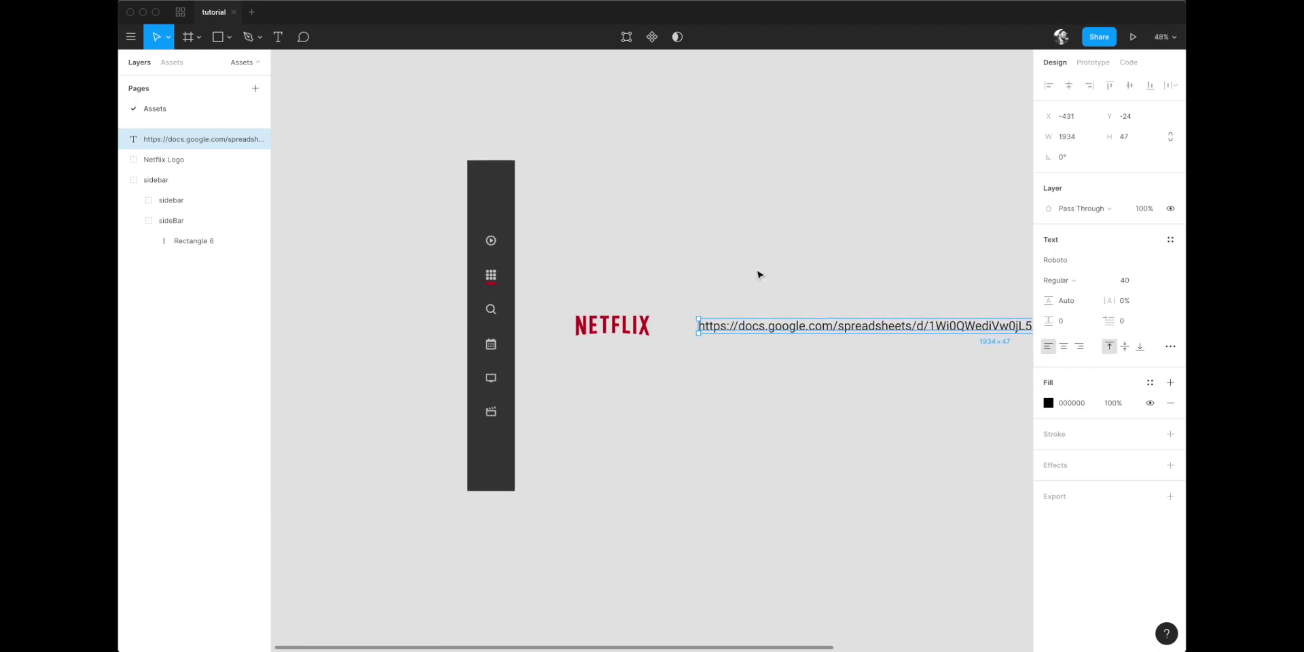
Add two new pages to the file, named Layouts and Components
left_click(250, 95)
type("Layouts")
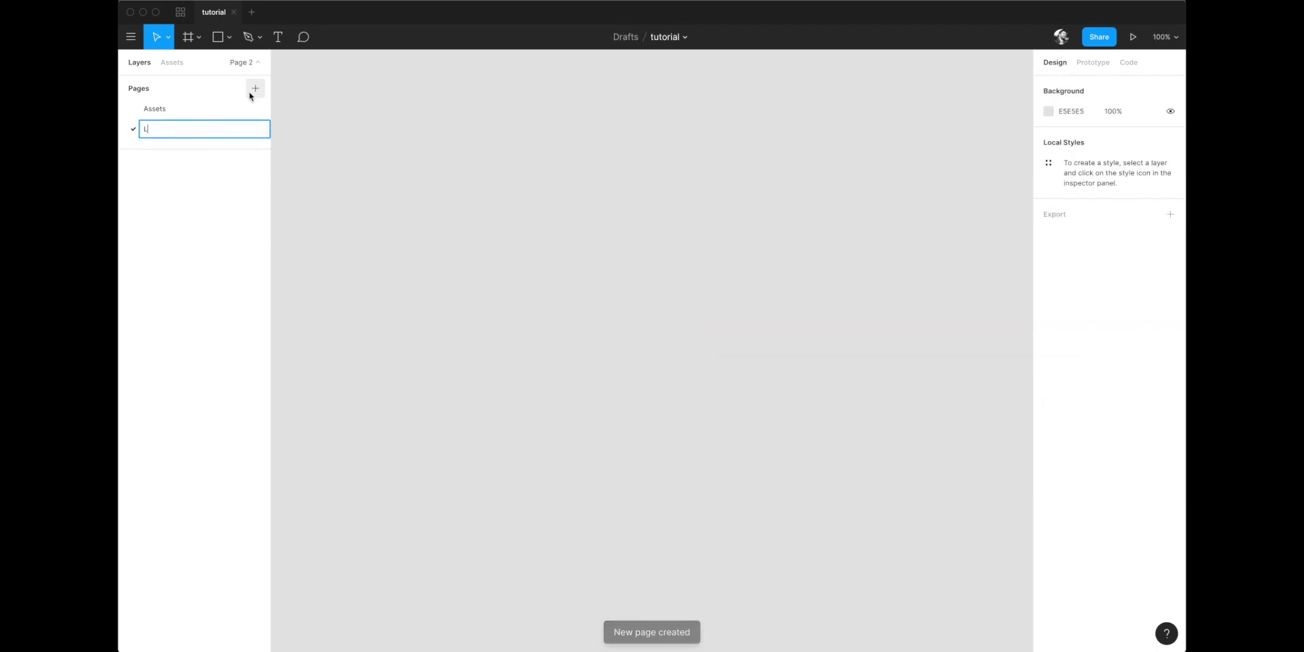
key("Return")
left_click(250, 95)
type("Compao")
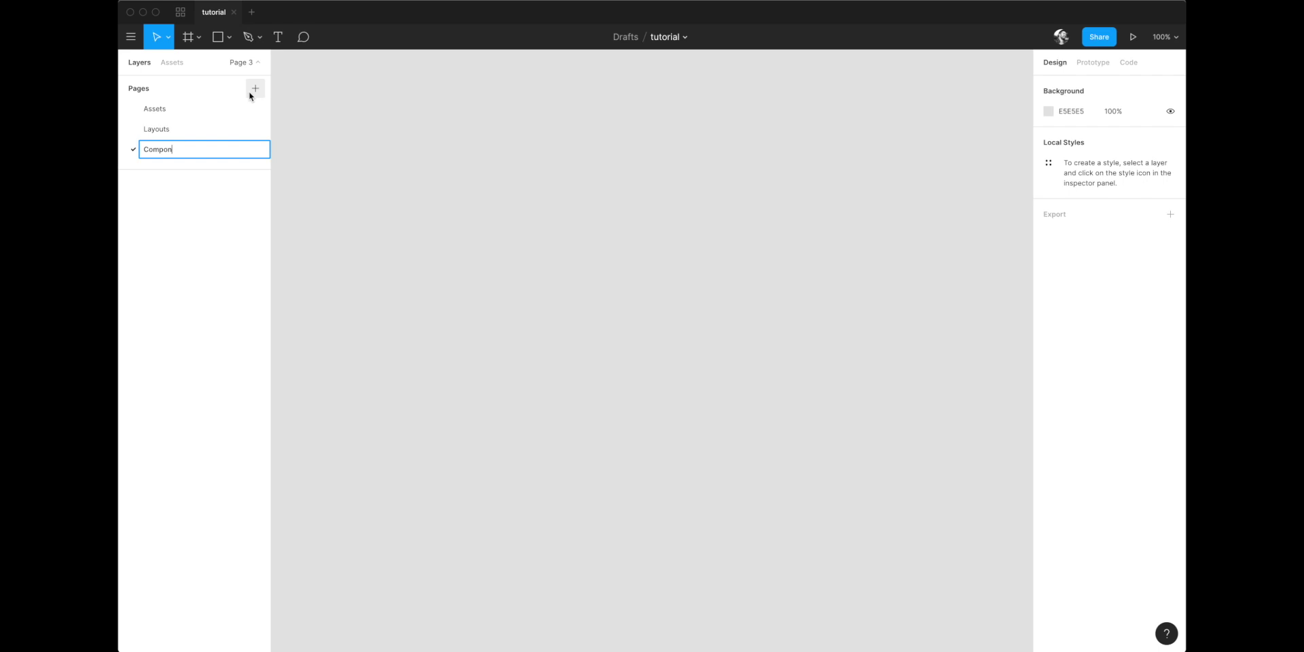
type("nts")
key("Return")
Draw a square frame on the Components page and set its size to 800 × 800
left_click(405, 160)
key("f")
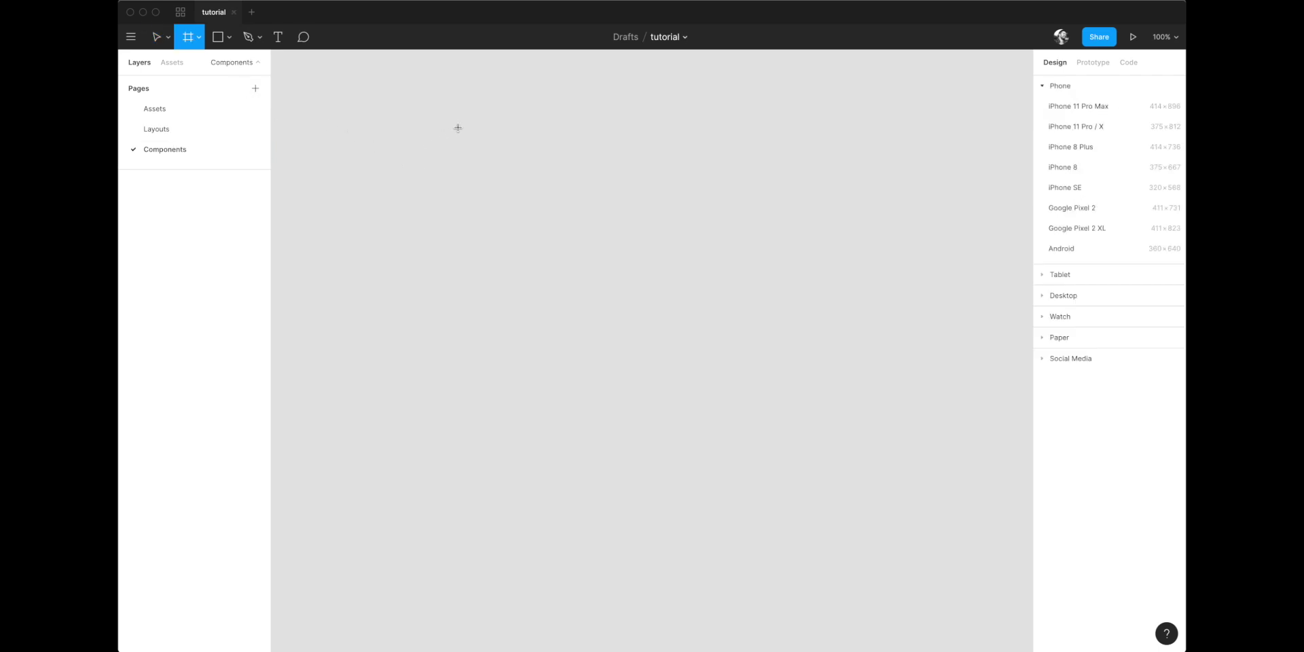
mouse_move(459, 126)
left_mouse_down()
mouse_move(779, 447)
mouse_move(757, 491)
left_mouse_up()
left_click(1067, 161)
type("578")
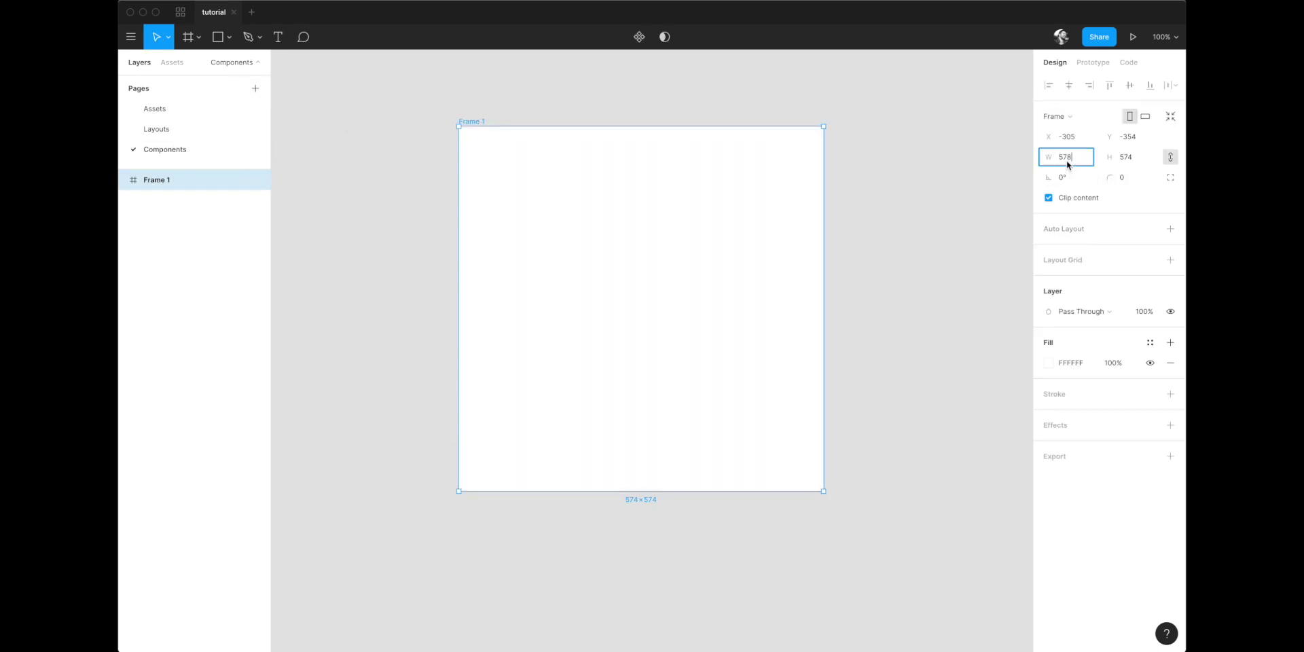
type("00")
key("Tab")
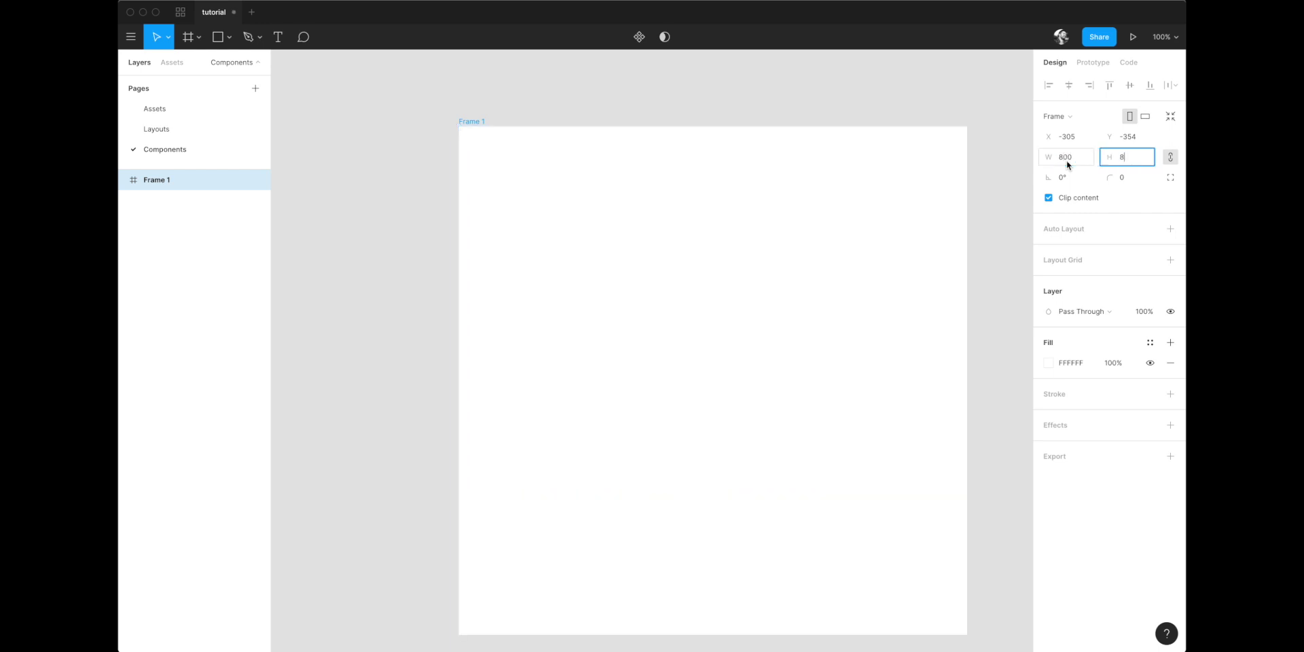
key("Return")
Rename the 800 × 800 frame as cards
key("shift+2")
key("super+r")
type("cards")
key("Return")
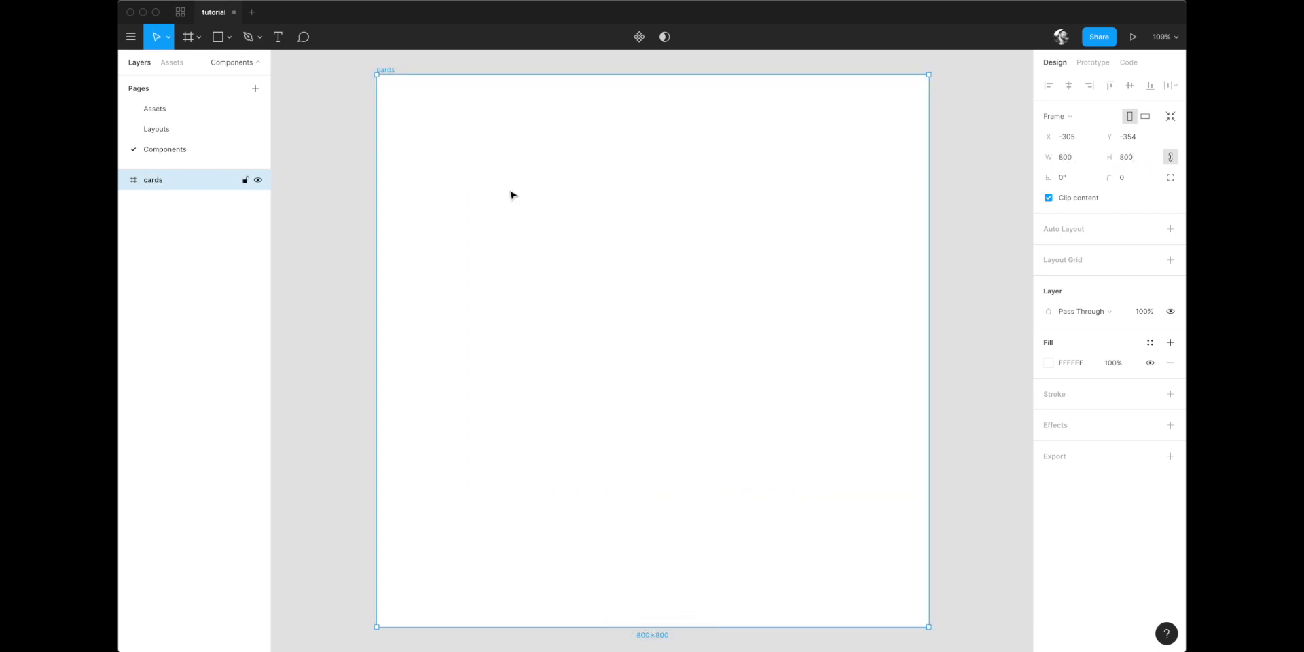
Draw a 320 × 640 rectangle centred in the cards frame and rename it #moviePoster
left_click(279, 201)
key("r")
left_click_drag(541, 176, 702, 526)
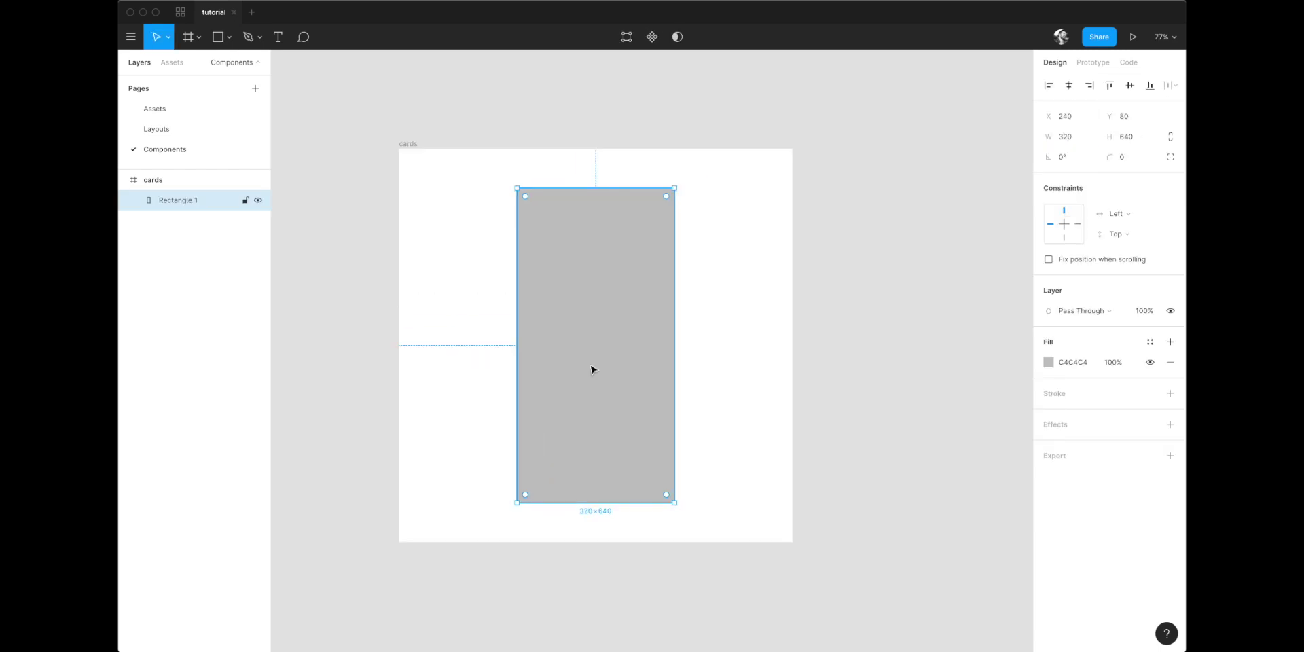
key("super+r")
type("#m")
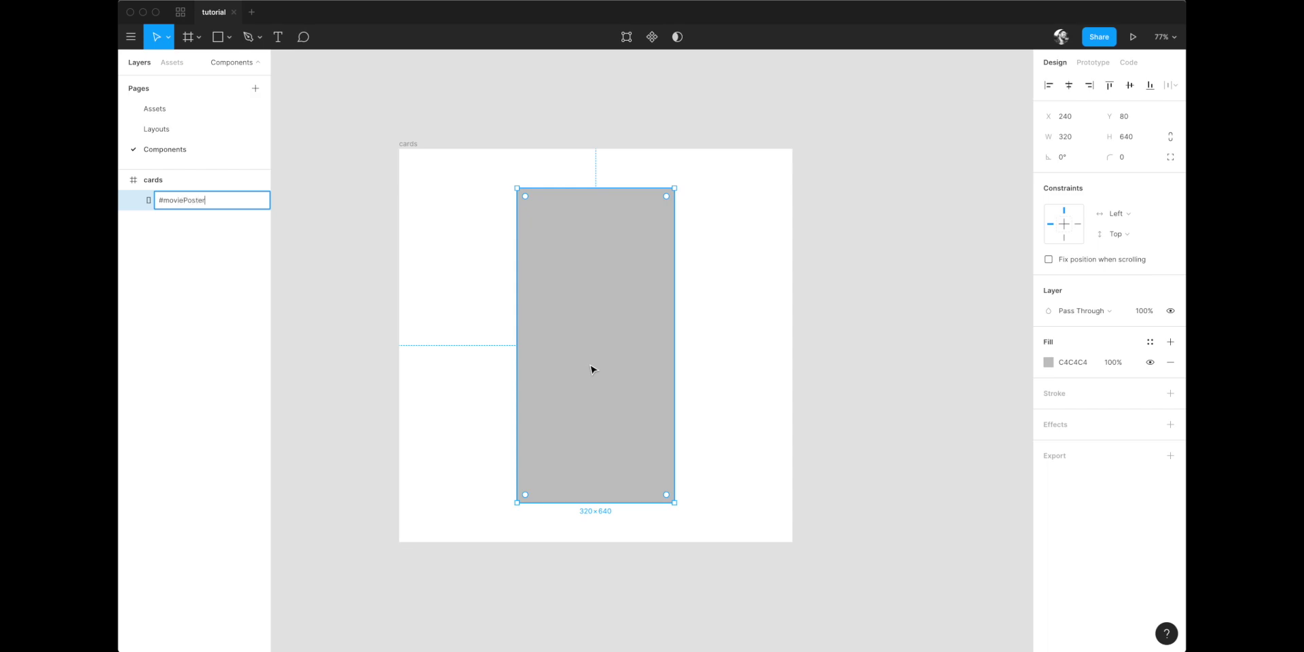
key("Return")
Draw a rectangle about 294 × 227 over the lower part of #moviePoster and change its fill to a linear gradient
left_click(775, 416)
scroll(679, 388, "up", 2)
key("r")
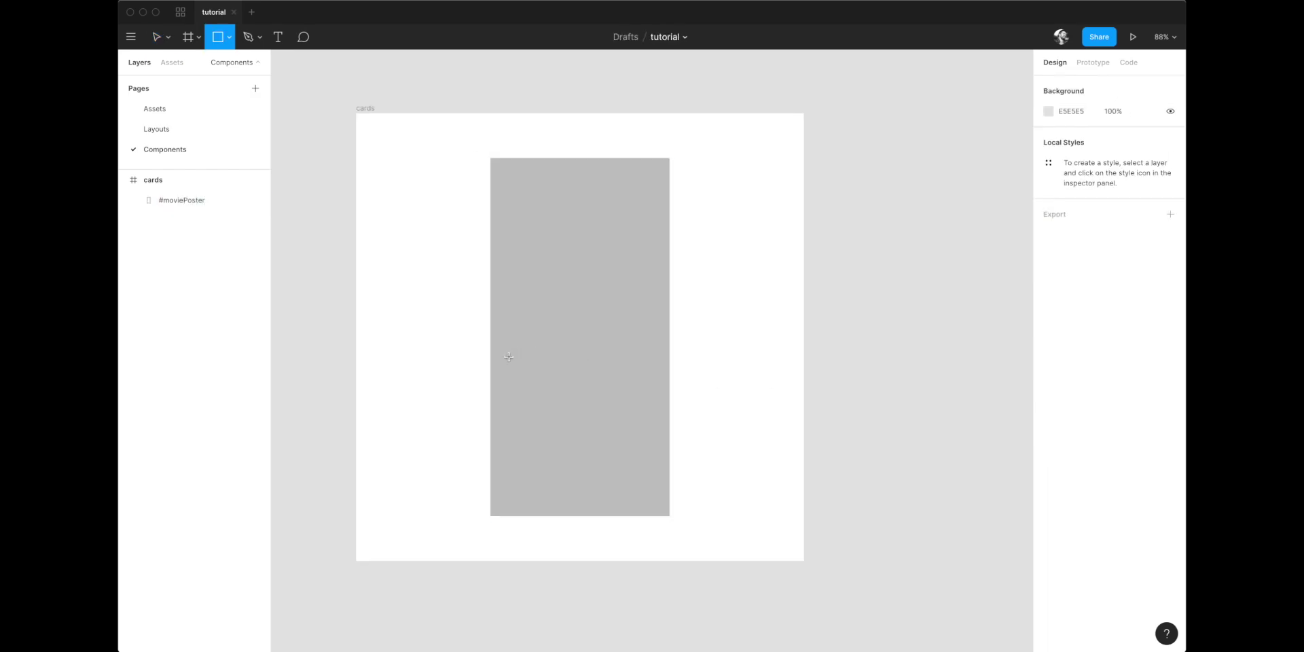
left_click_drag(508, 357, 674, 485)
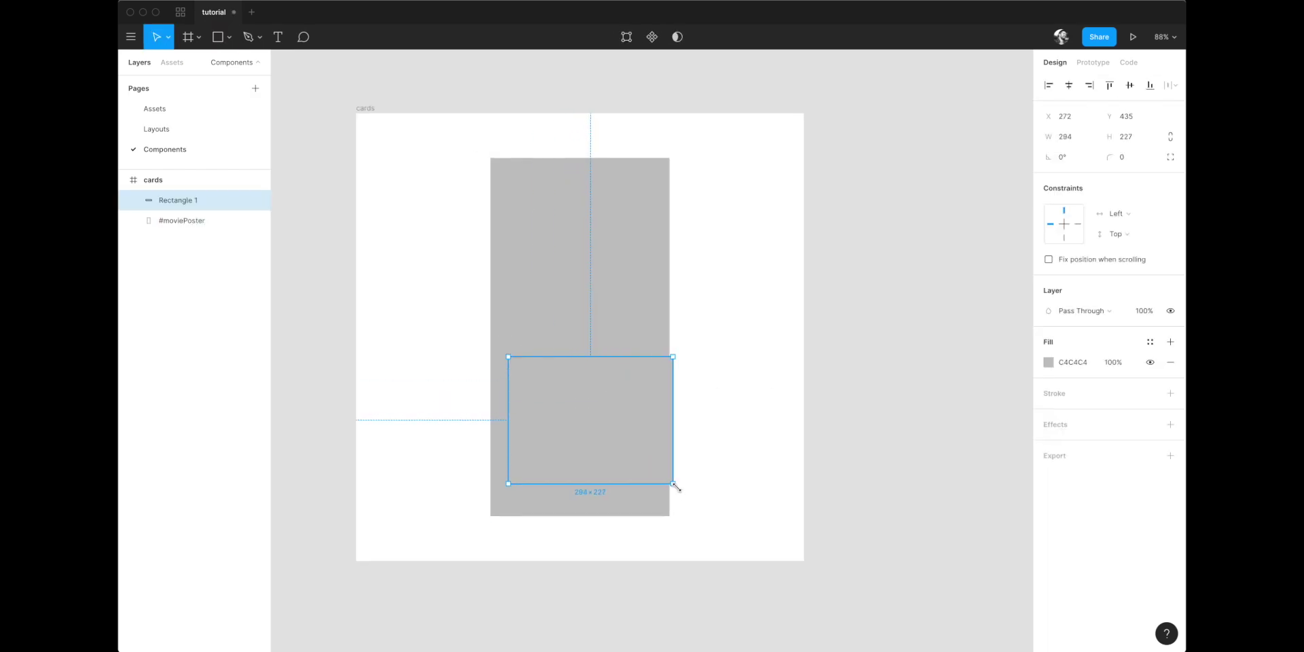
left_click(1048, 362)
left_click(906, 320)
left_click(911, 337)
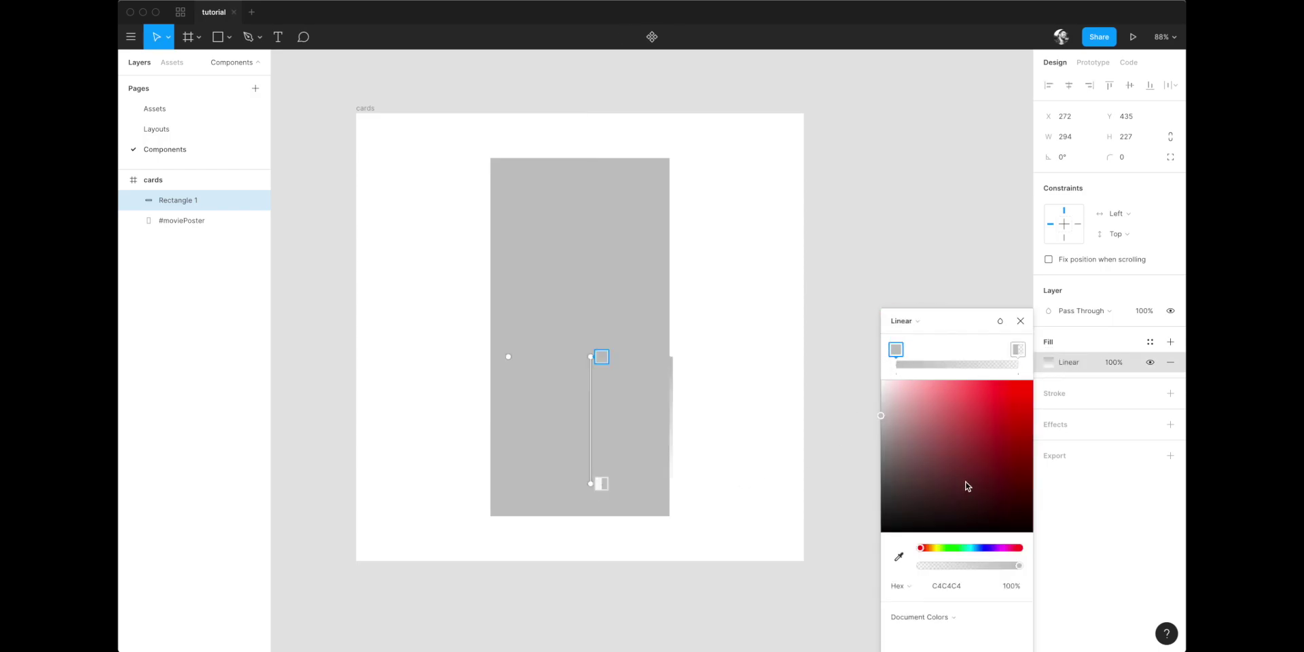
Set the gradient's upper stop to black 000000 at 0% opacity
left_click_drag(1005, 524, 1032, 532)
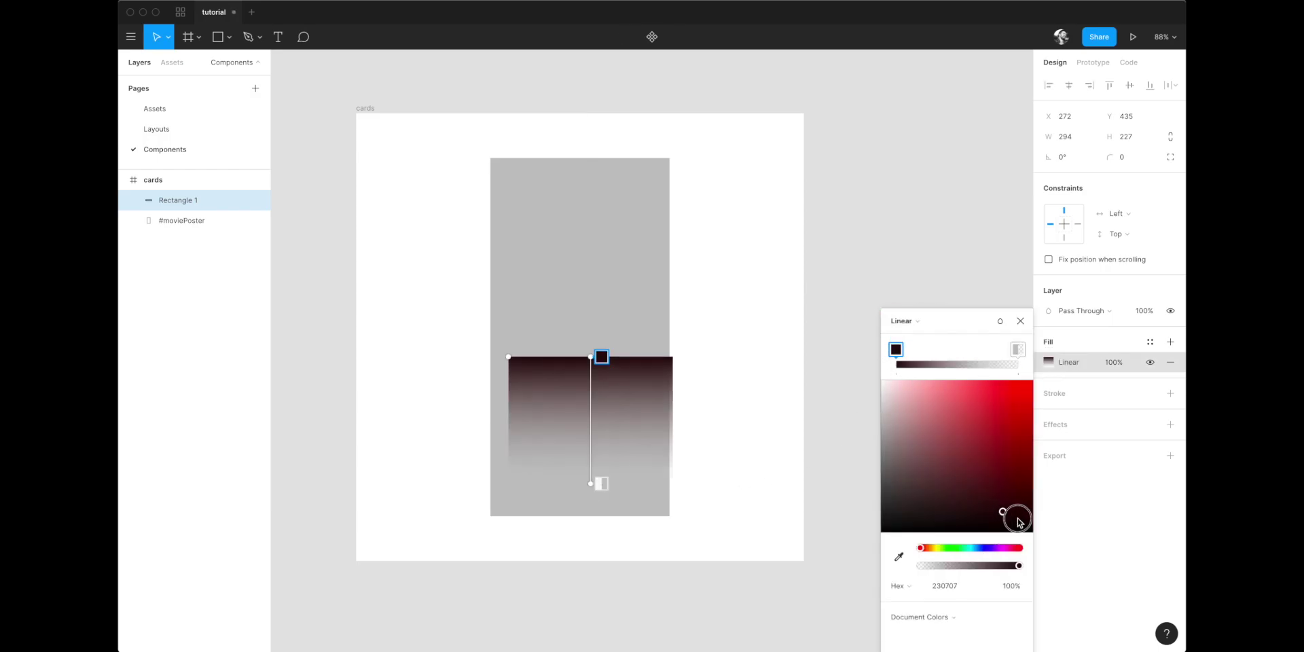
left_click(1017, 589)
type("0")
key("Return")
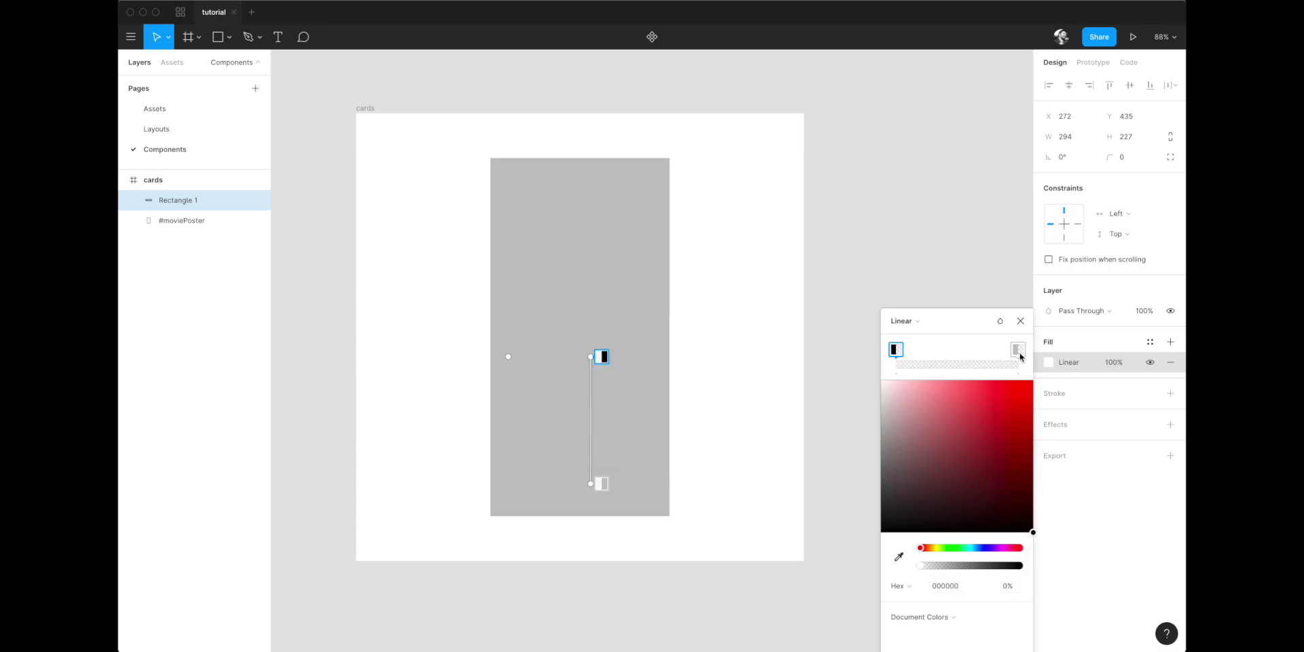
Set the gradient's lower stop to black 000000 at 80% opacity and fit the overlay to the poster's lower edge and width
left_click(1018, 349)
left_click_drag(986, 462, 1041, 532)
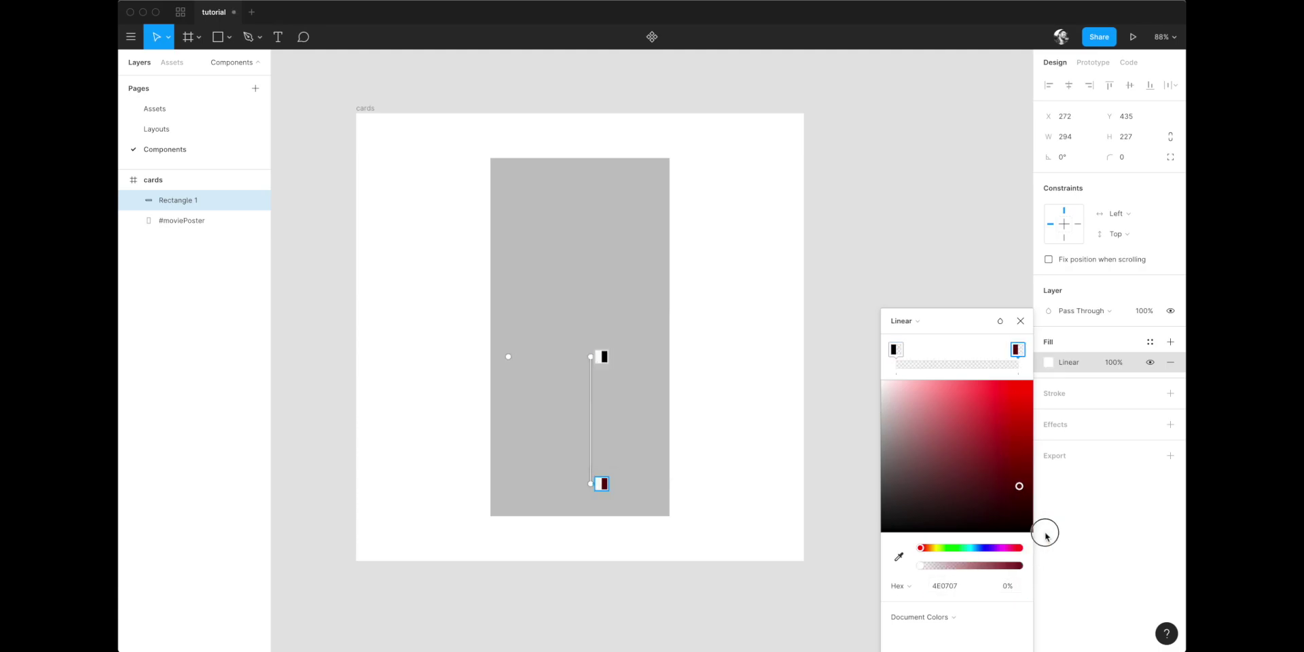
left_click(1017, 588)
type("80")
key("Return")
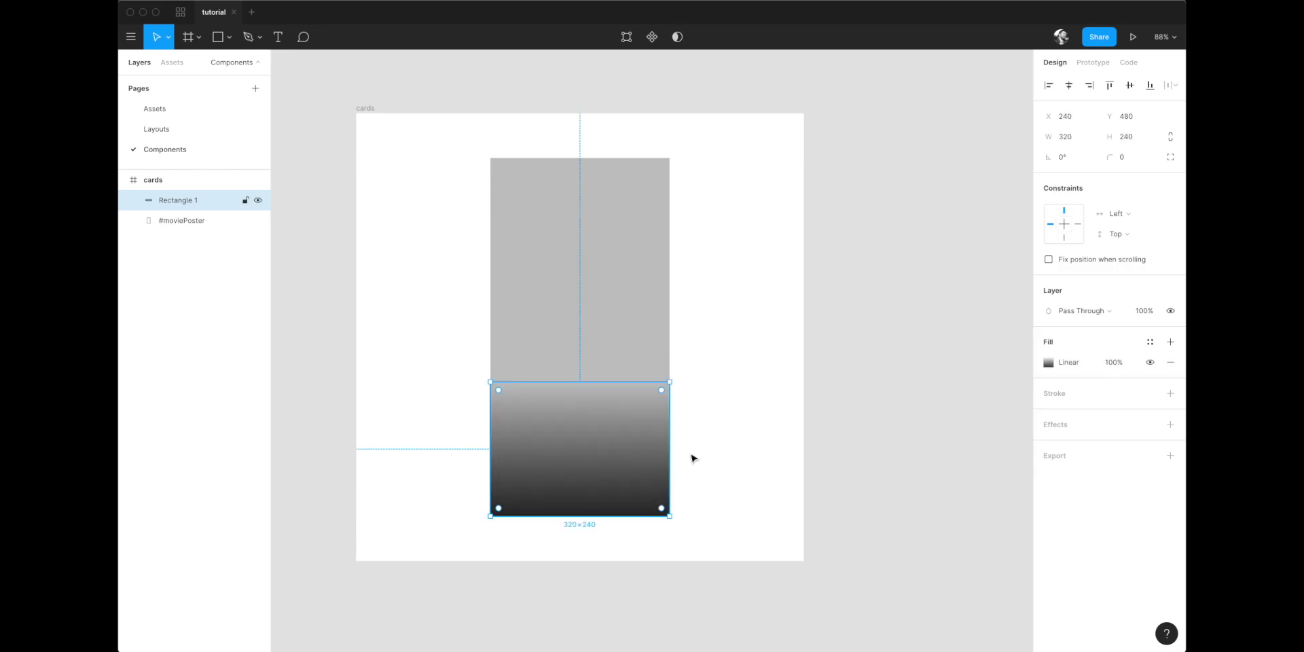
left_click(745, 466)
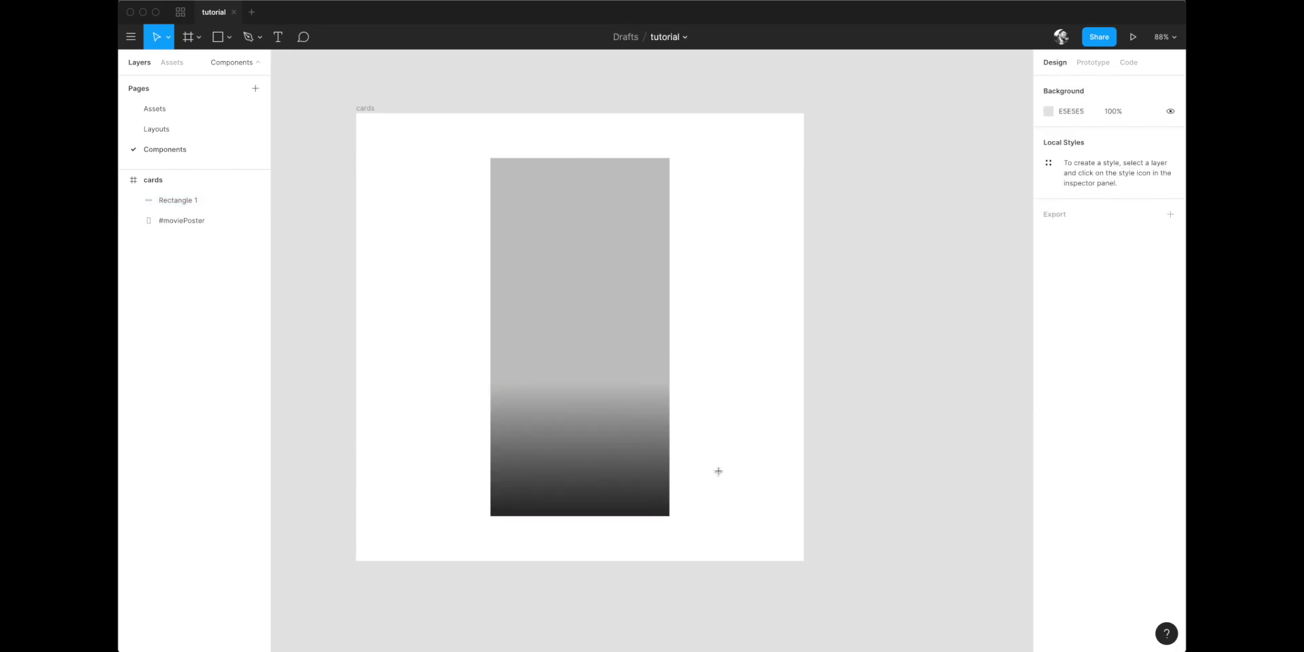
Add the text "Movie Title" over the gradient in the lower part of the movie poster
key("t")
left_click(524, 501)
type("Movie ")
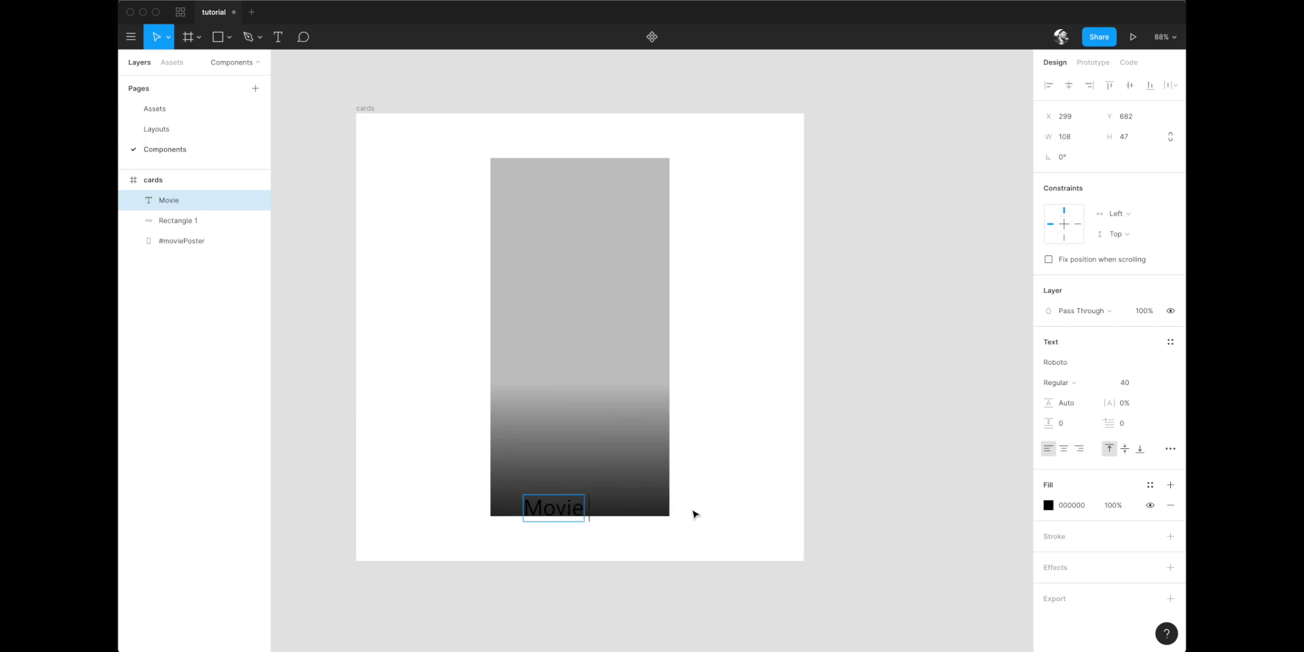
type("Title")
key("Escape")
key("Escape")
left_click_drag(620, 508, 615, 457)
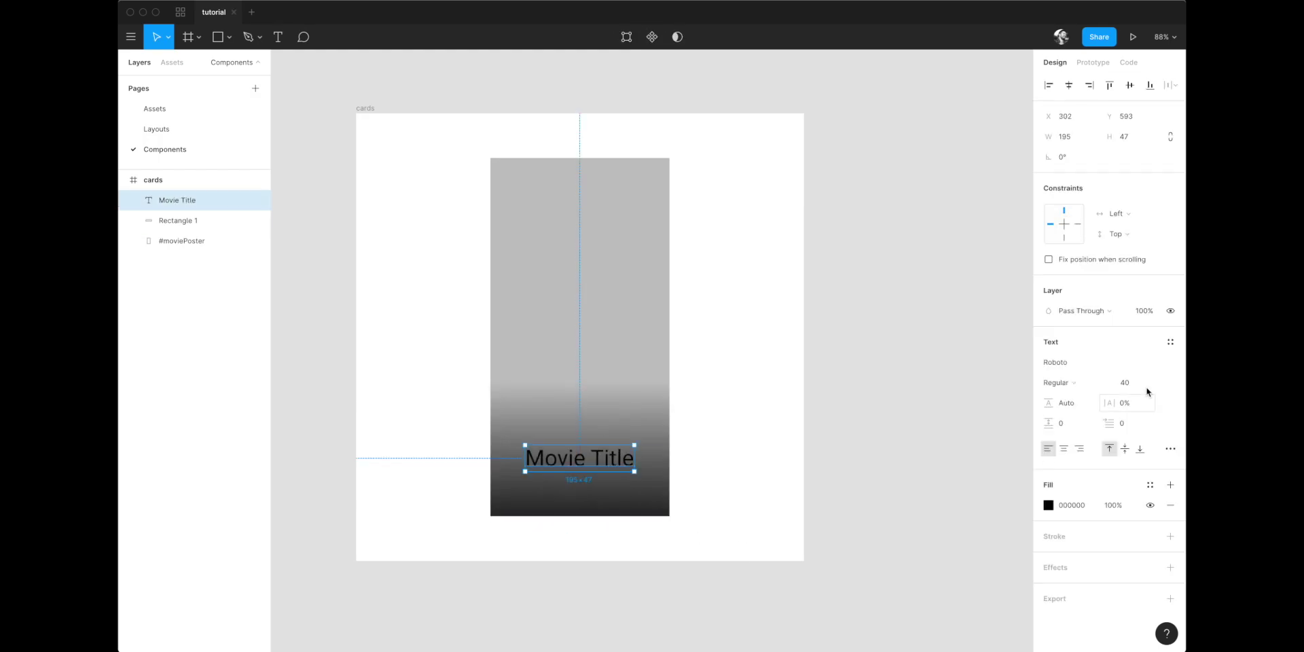
Make the Movie Title text bold at size 32 and centre it horizontally on the poster
key("ctrl+b")
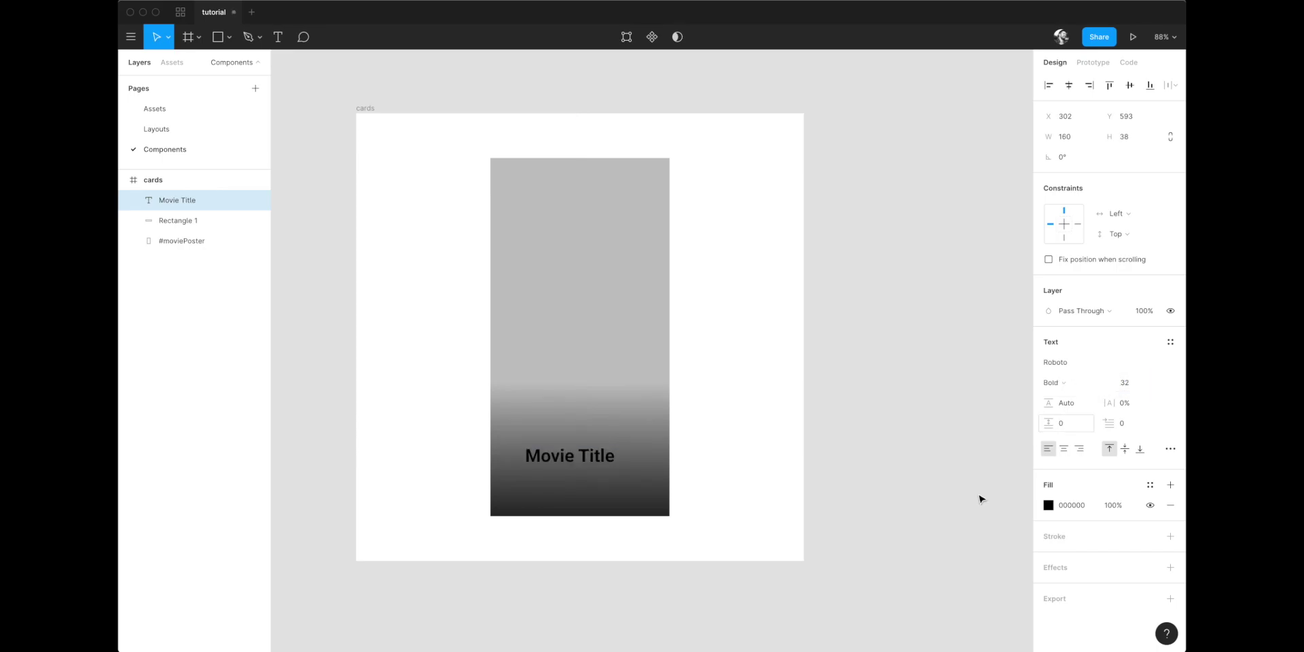
left_click(903, 555)
left_click_drag(620, 475, 604, 453)
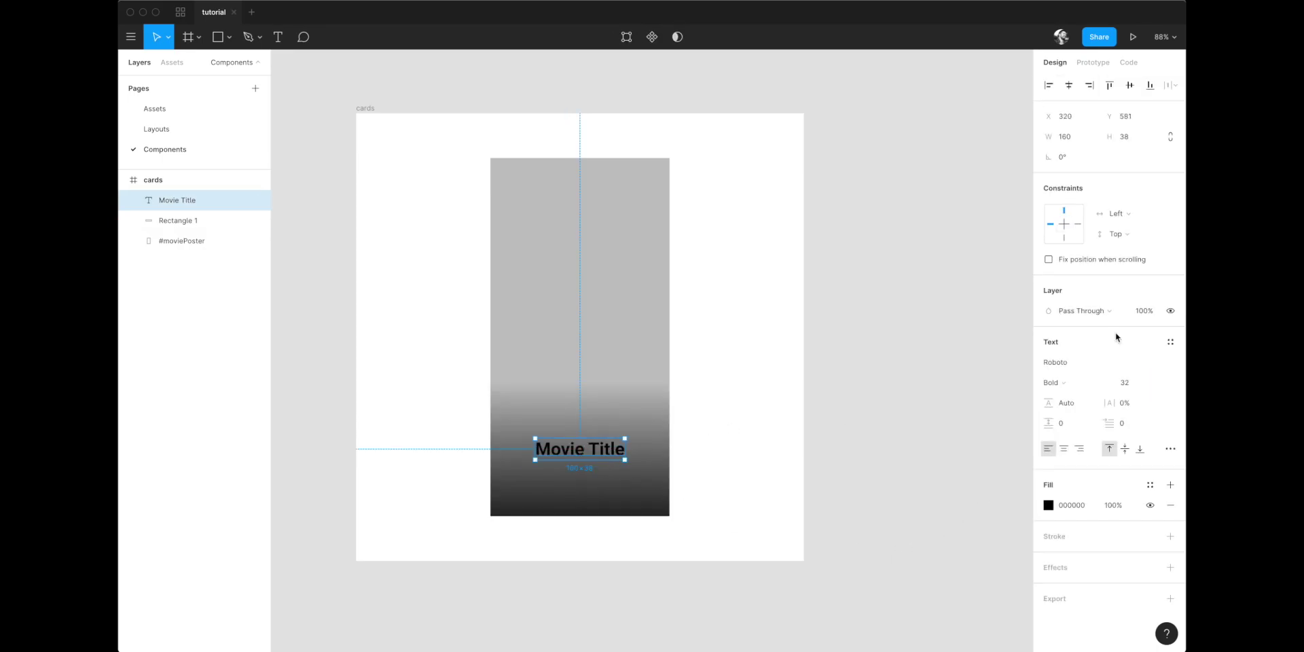
Set the Movie Title text box to 240 wide by 160 high
left_click(1068, 140)
type("240")
key("Tab")
type("160")
key("Return")
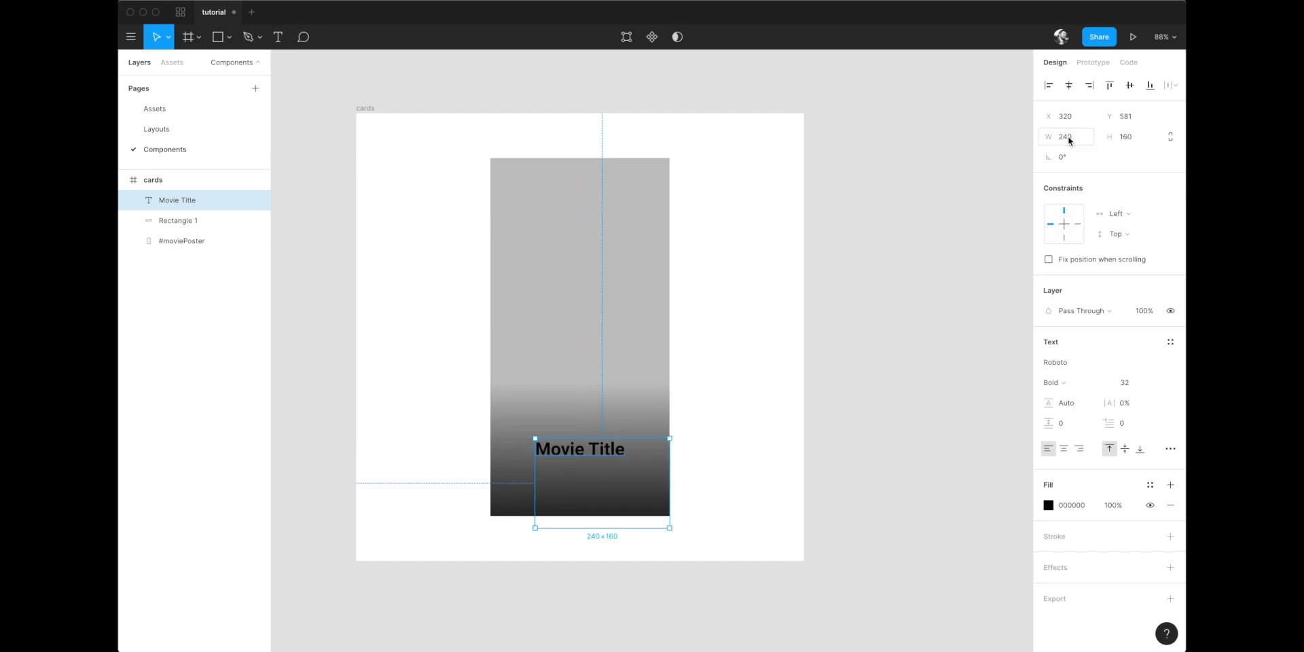
Centre the title's text box horizontally on the poster's lower part and centre-align its text
left_click(867, 323)
left_click(588, 422)
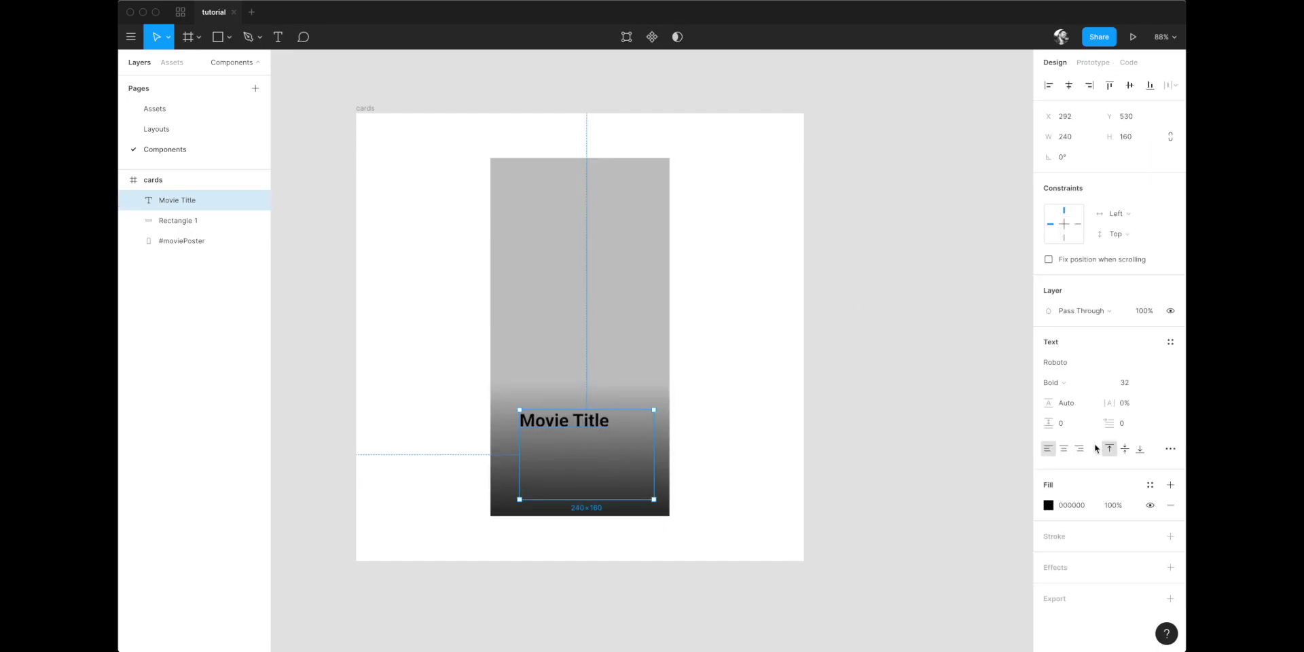
left_click(1063, 448)
left_click(727, 463)
Copy the title as a size 24 "Rating" label in the poster's upper-left corner and fill both texts with white FFFFFF
left_click(610, 425)
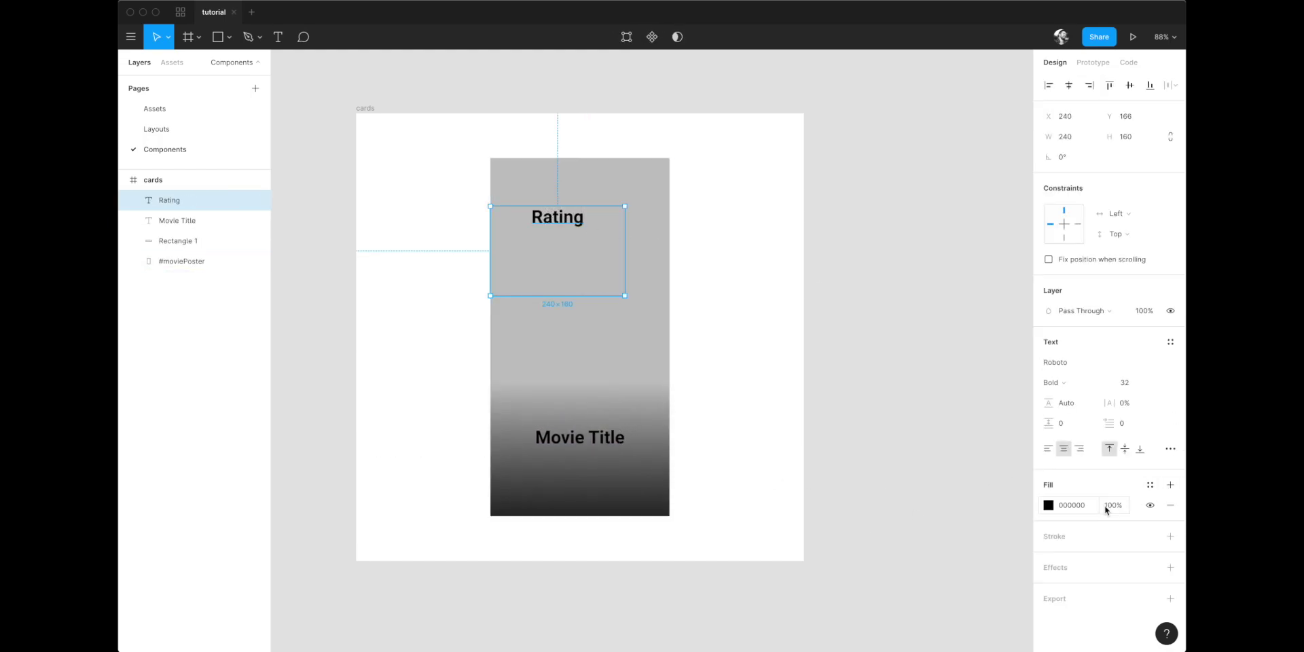
left_click_drag(622, 295, 626, 296)
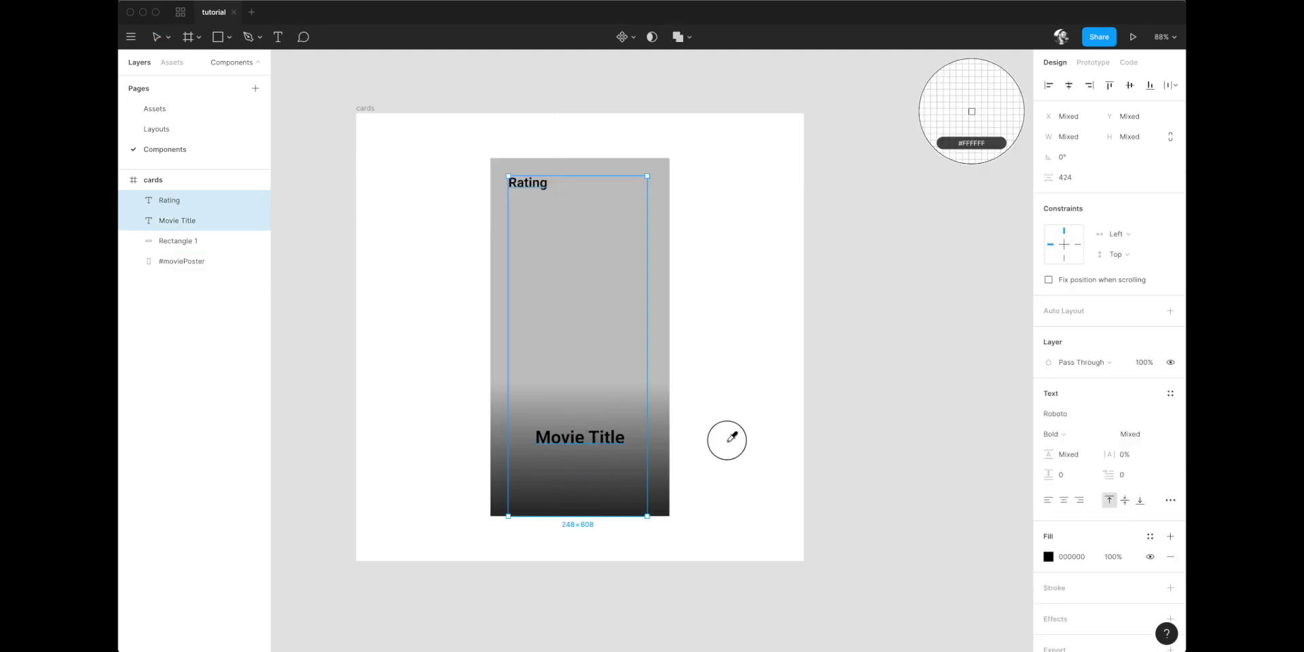
left_click(728, 441)
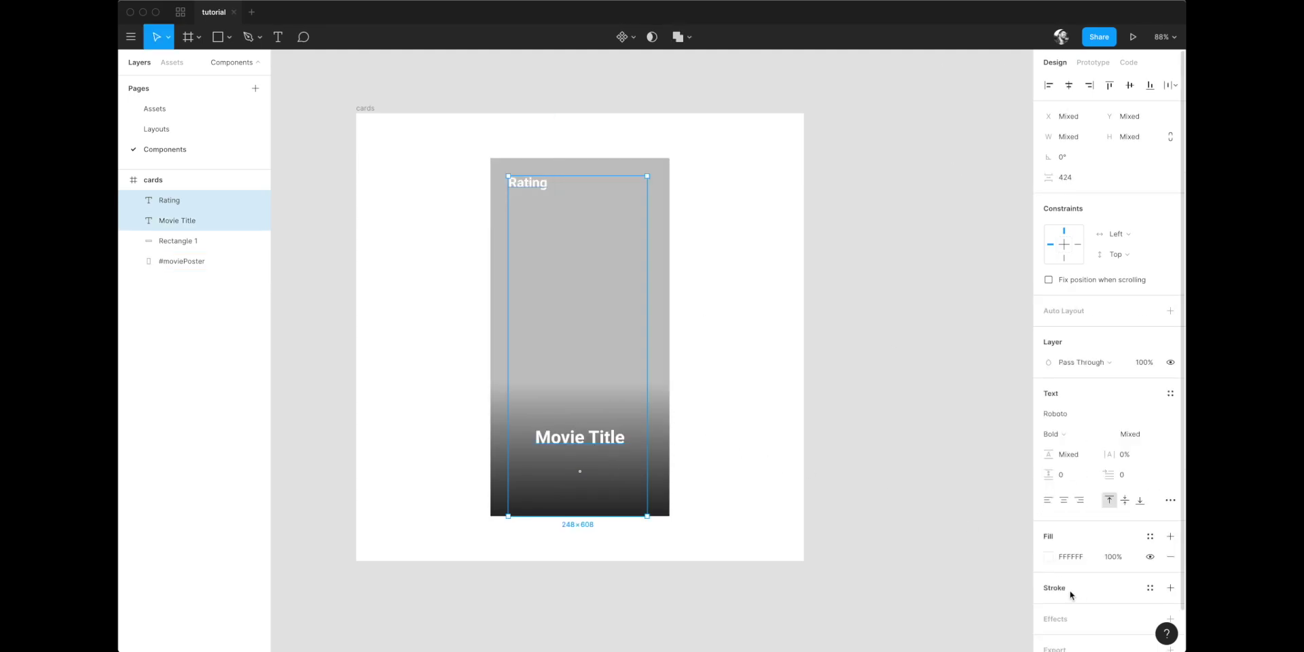
Give the Rating and Movie Title texts a drop shadow with blur 8 and 50% opacity
left_click(1068, 617)
left_click(1048, 639)
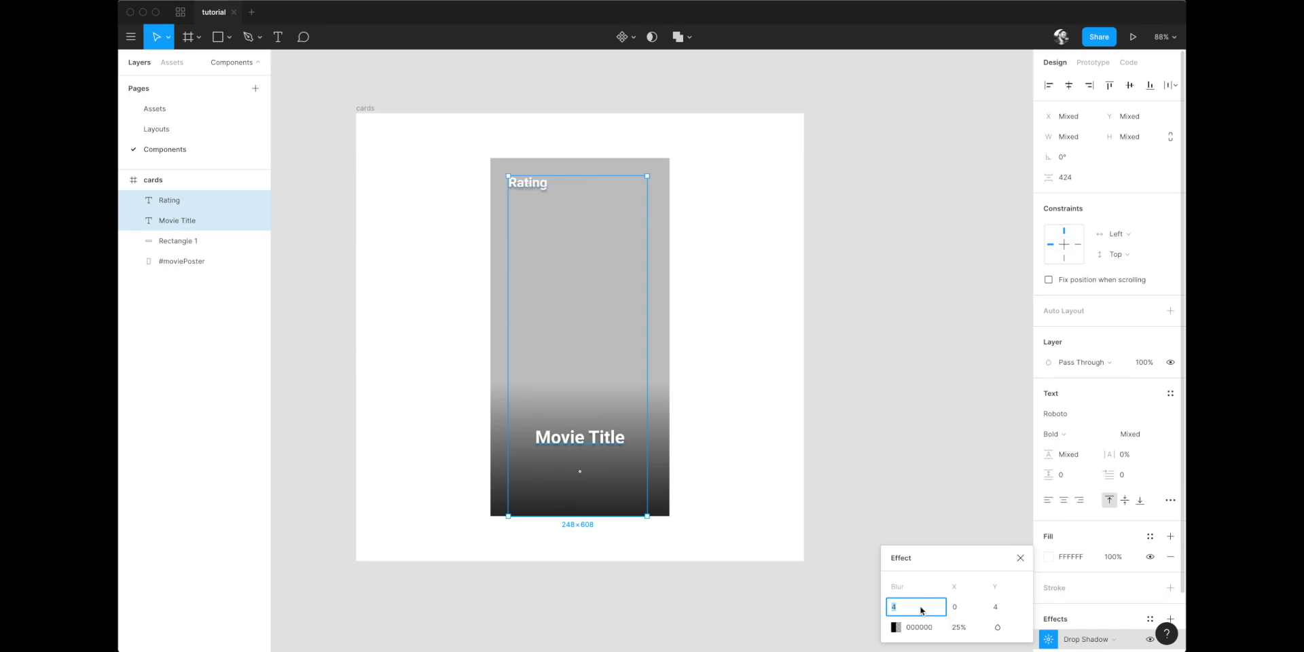
type("8")
key("Tab")
key("Tab")
key("Tab")
key("Tab")
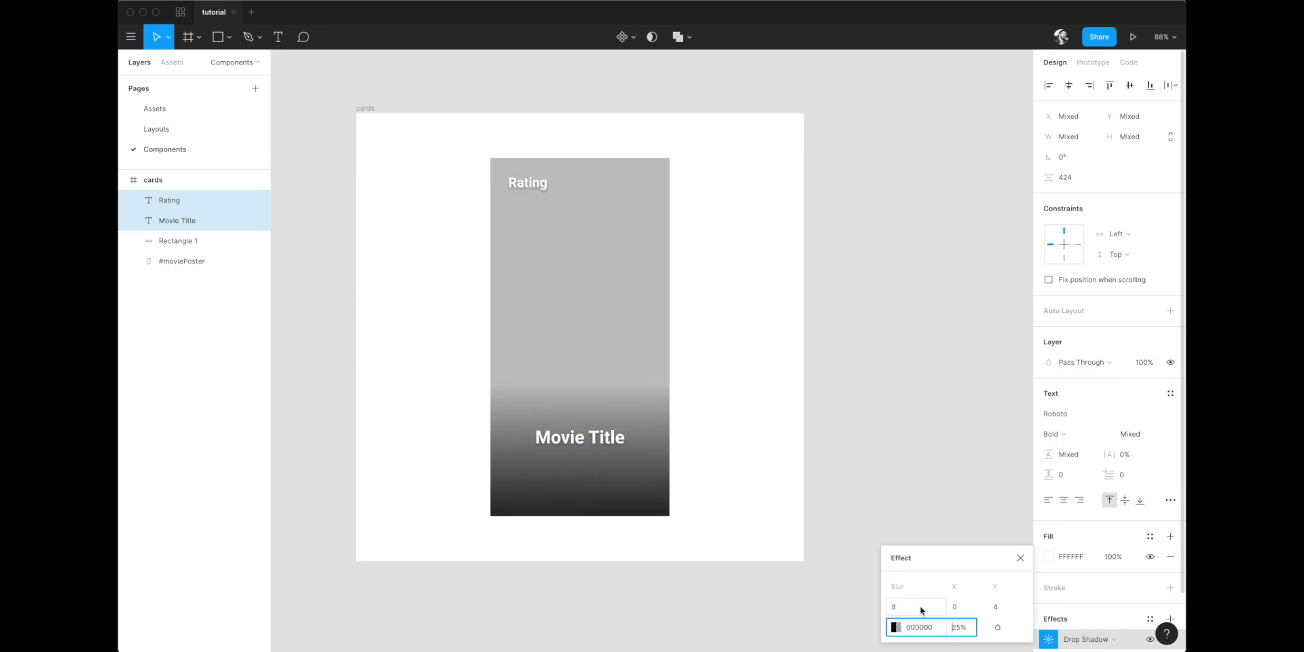
type("50")
left_click(740, 472)
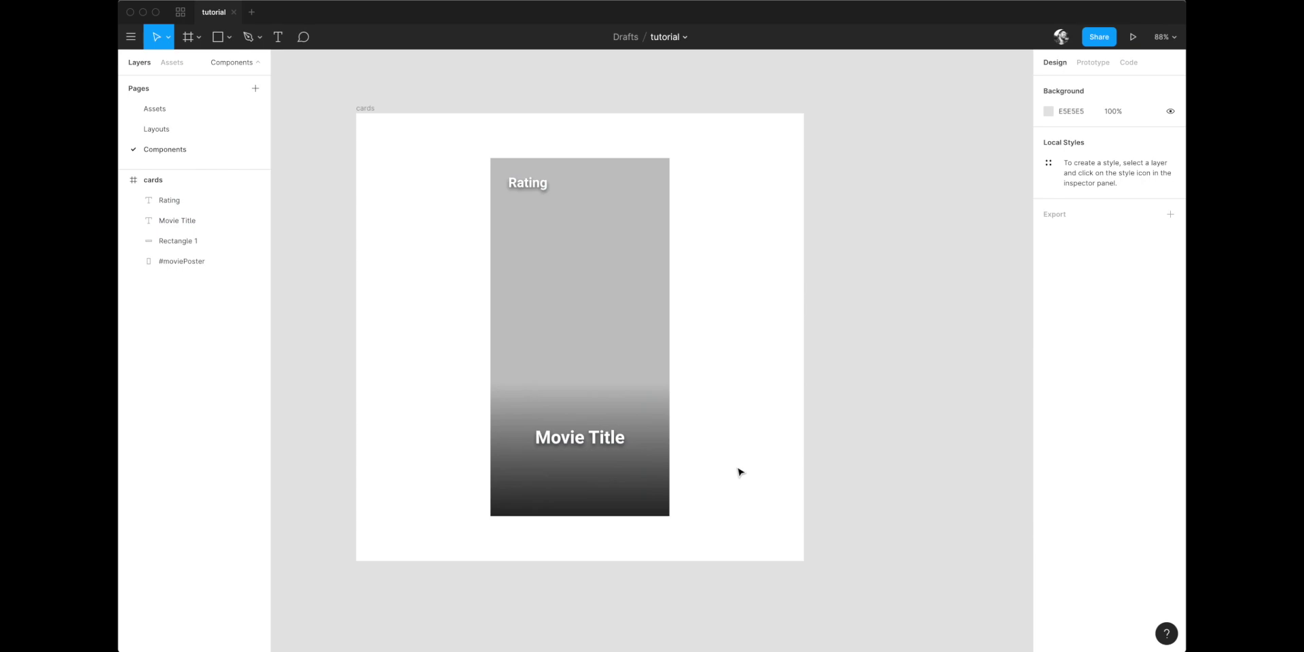
Combine the poster, overlay, title and rating into one component and rename it filmCard
left_click_drag(740, 472, 736, 469)
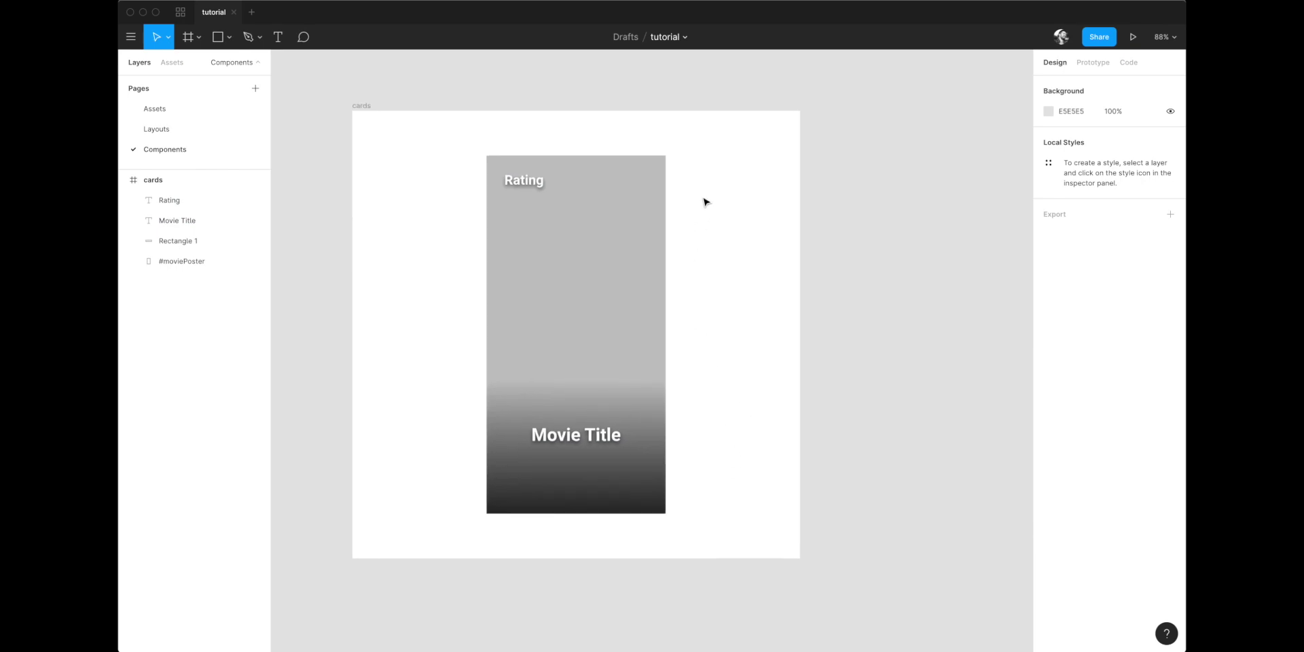
left_click_drag(690, 140, 487, 536)
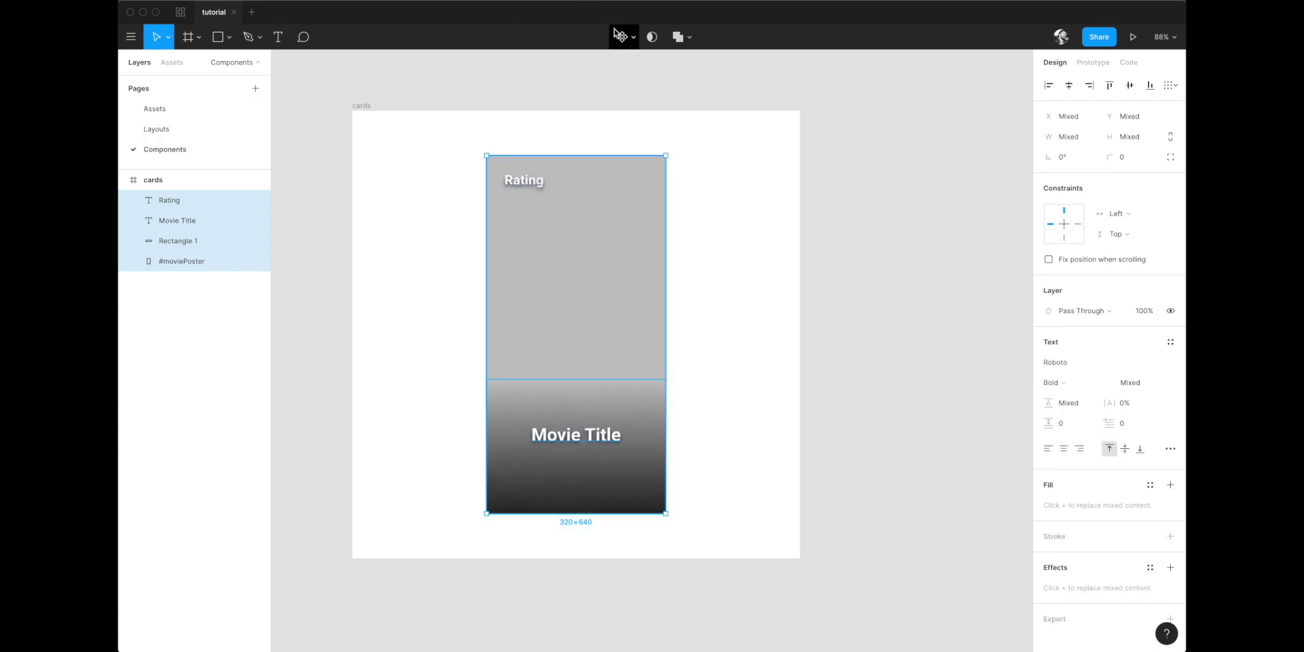
left_click(619, 35)
key("super+r")
type("fil")
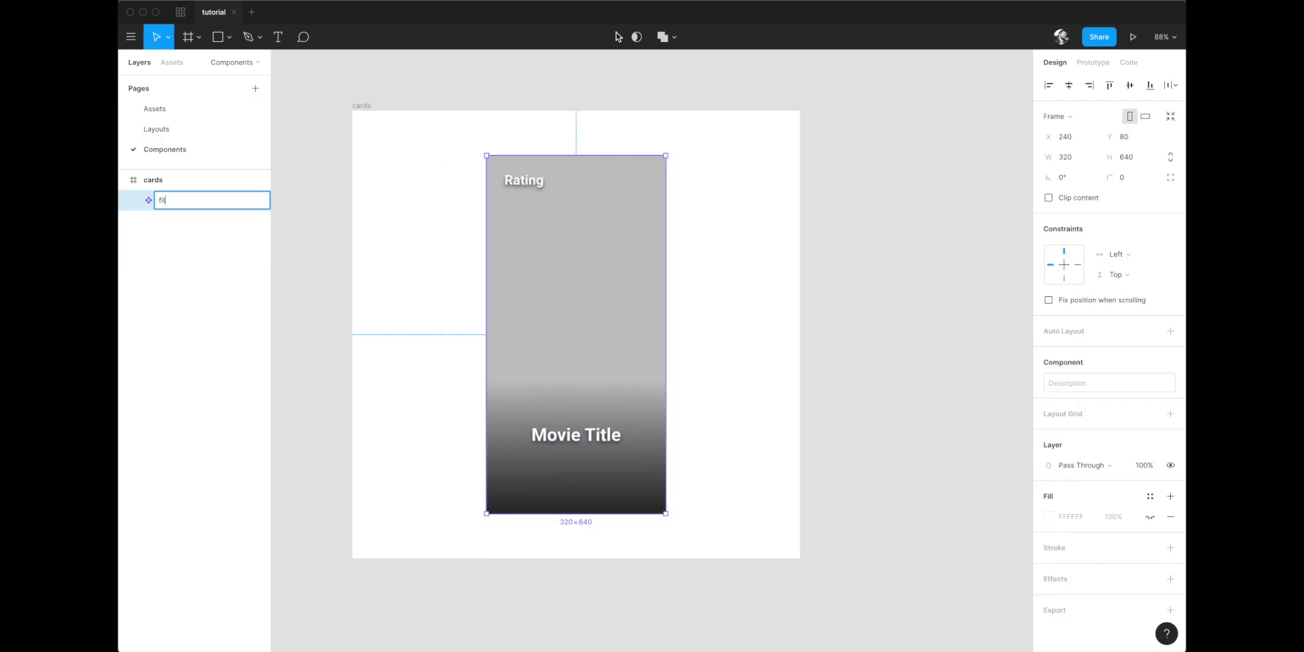
type("mCard")
key("Return")
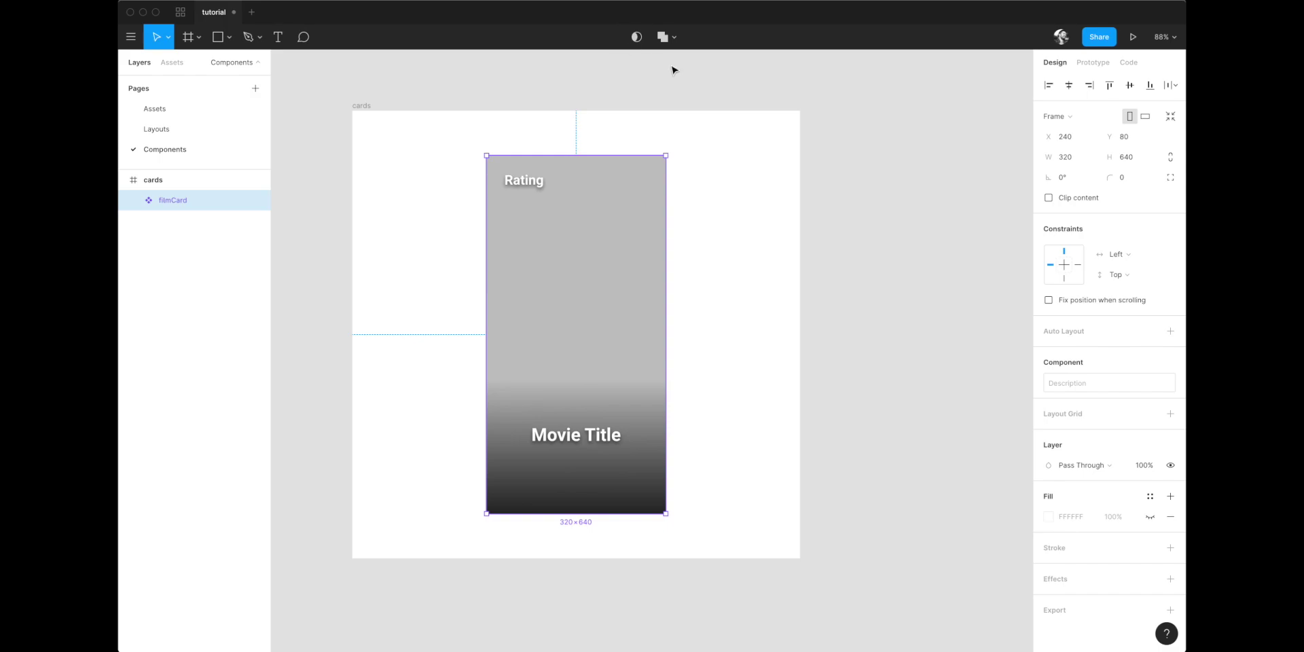
Rename the Rating text layer inside the filmCard component as #rating
left_click(673, 67)
double_click(518, 186)
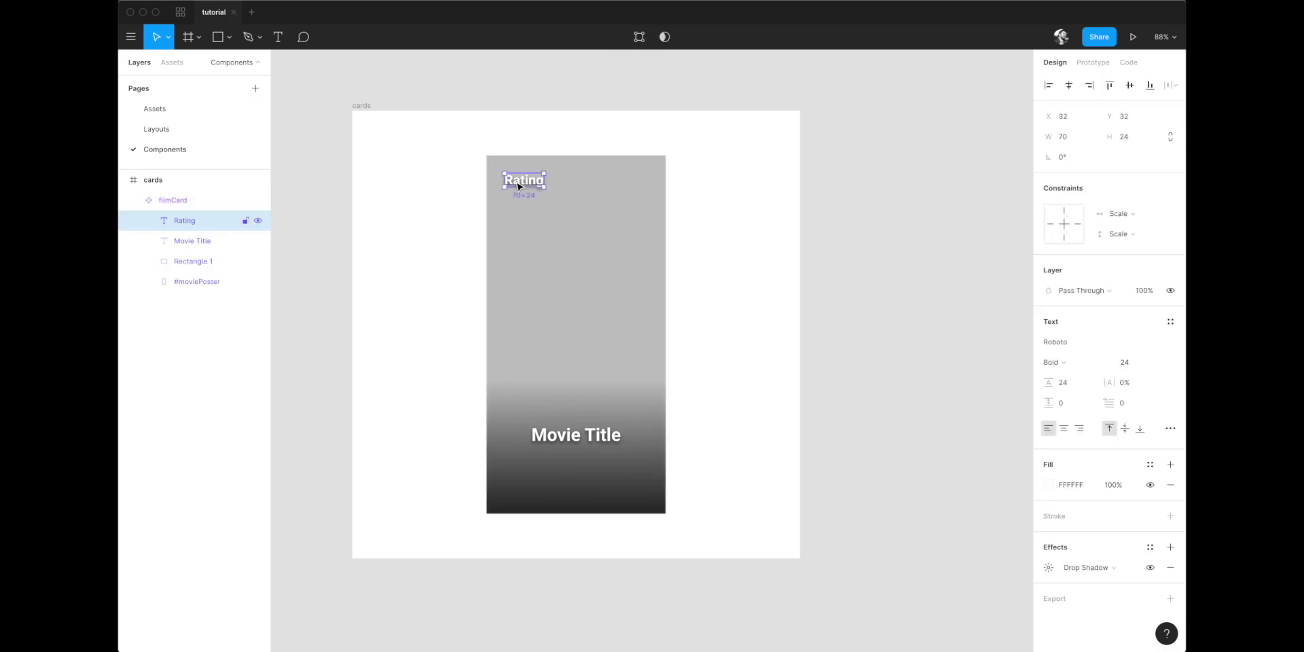
key("super+r")
type("#")
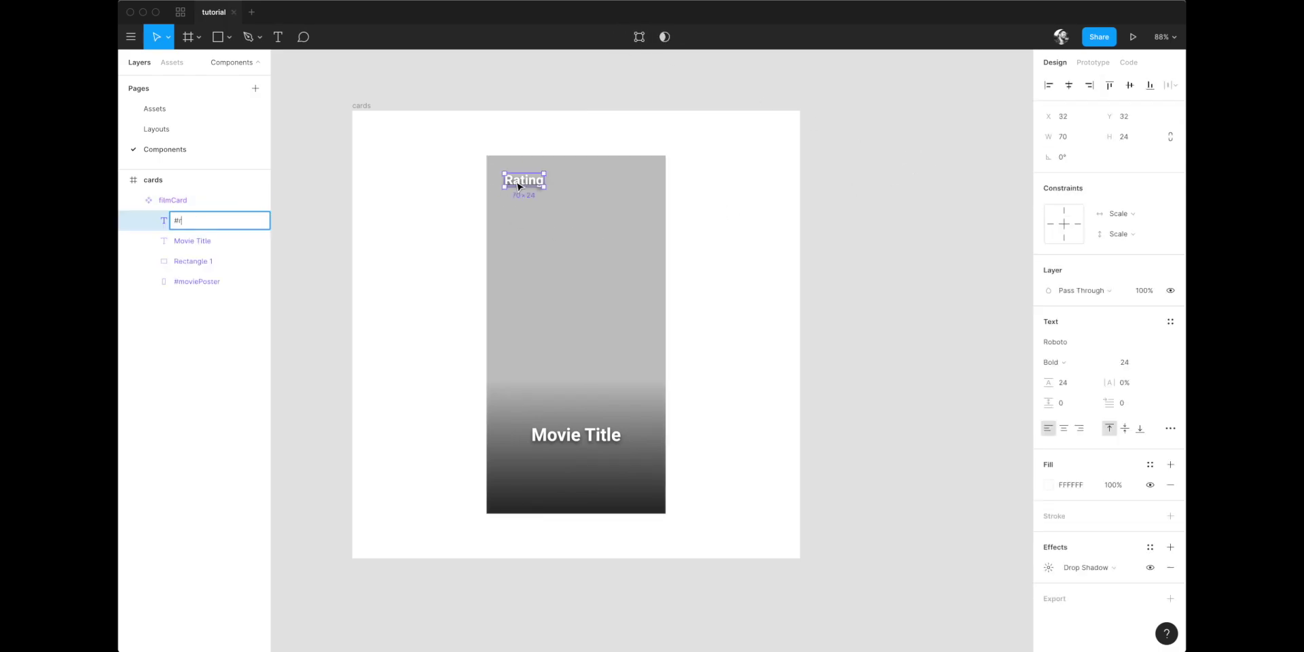
type("rating")
key("Return")
Rename the Movie Title text layer inside the filmCard component as #movieTitle
left_click(554, 438)
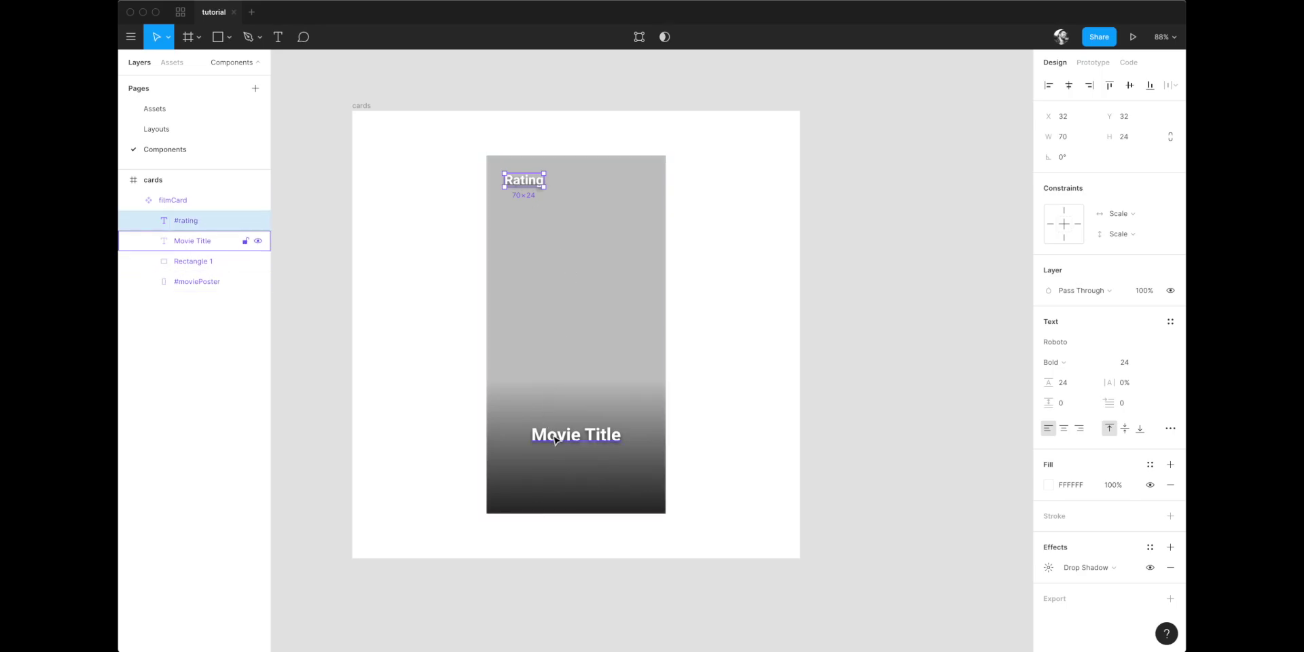
key("super+r")
type("#")
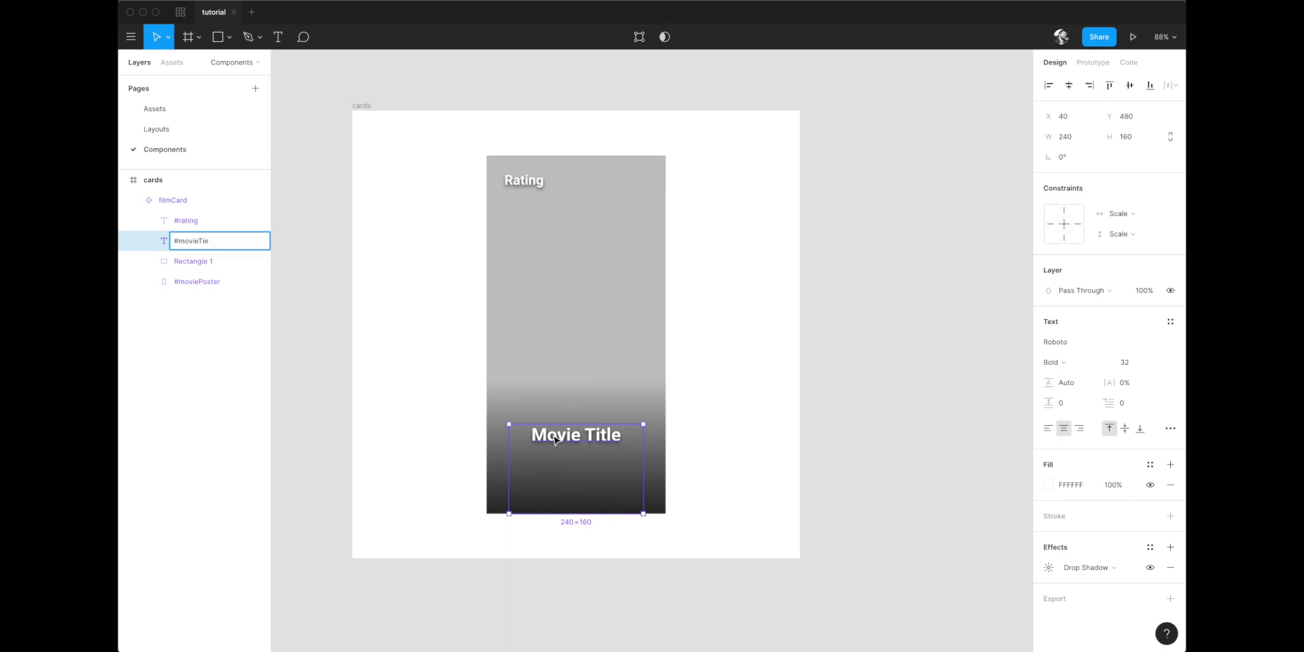
key("Return")
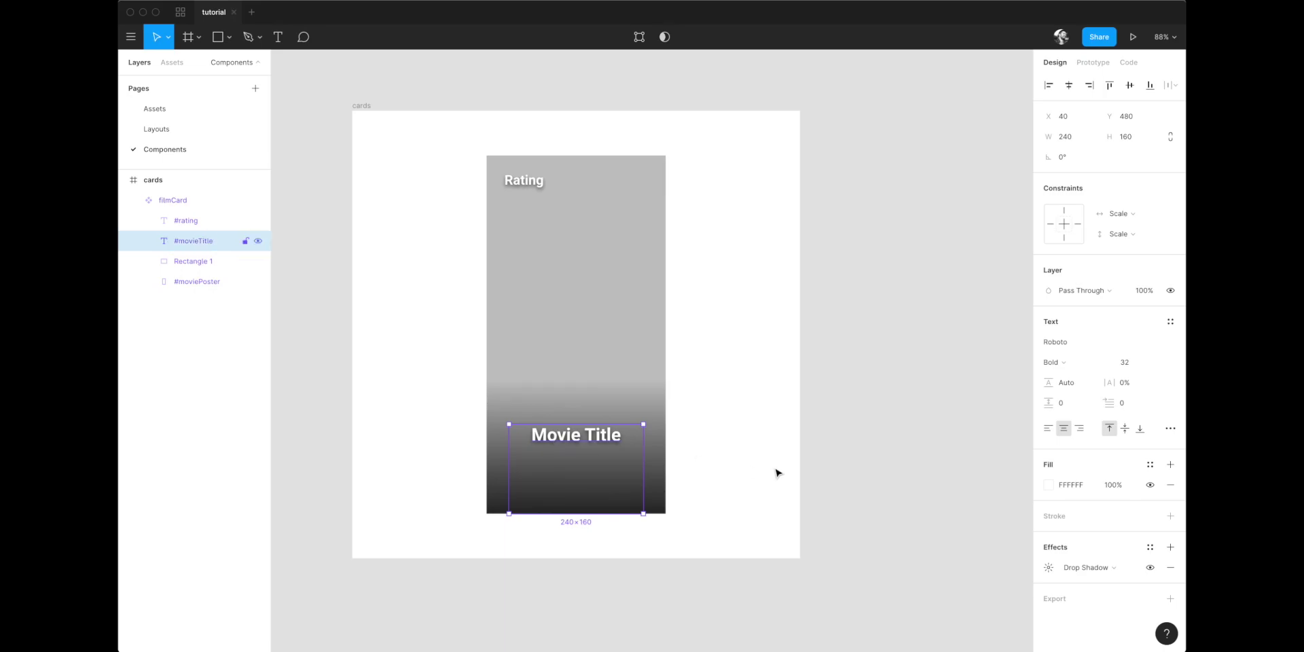
Rename the gradient rectangle layer as overlay and lock it
left_click(812, 471)
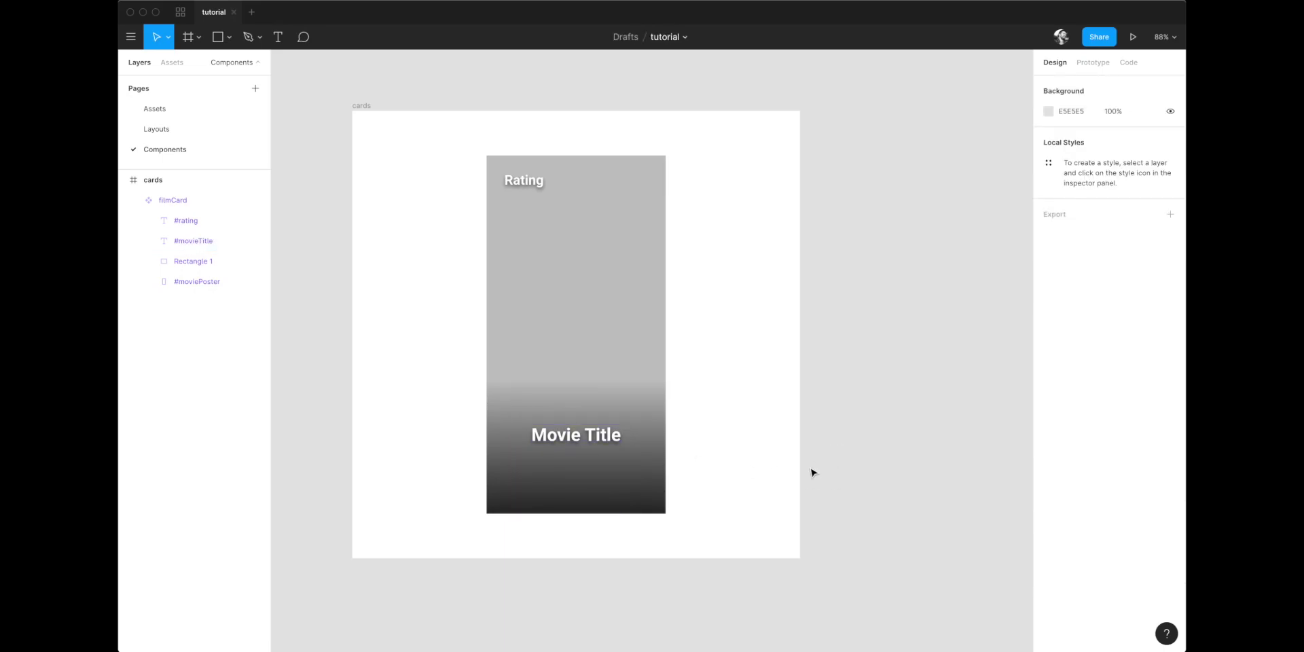
double_click(194, 261)
type("overlay")
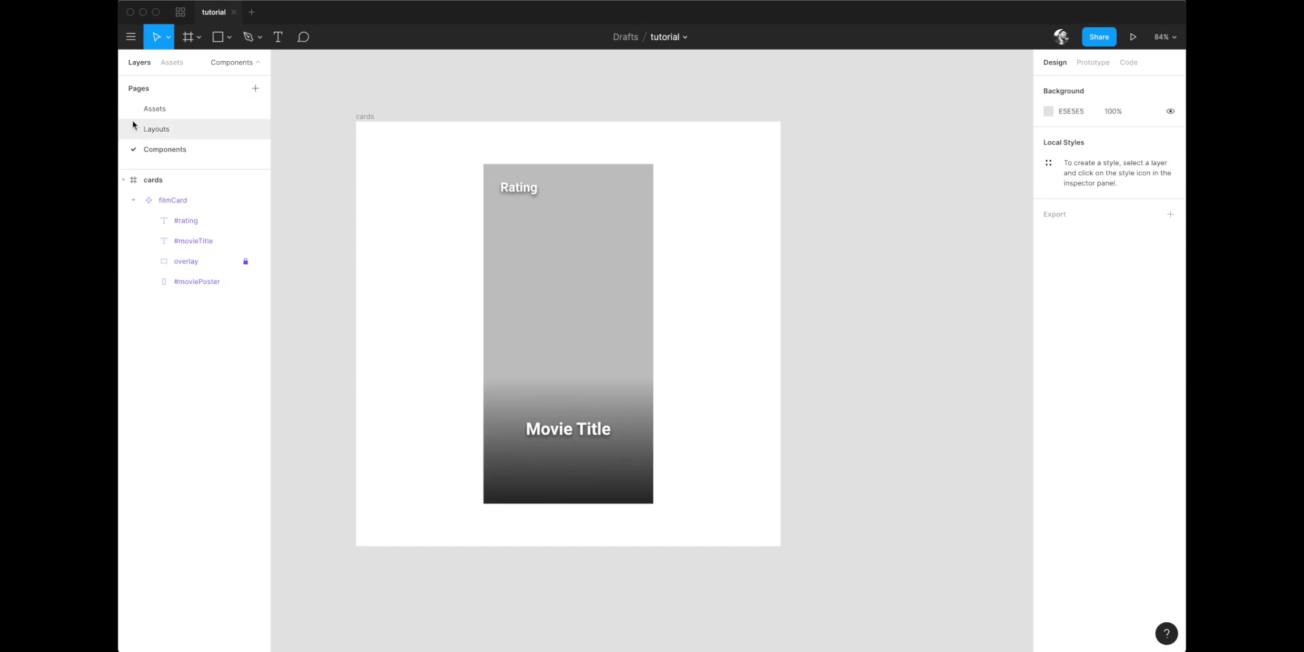
Create a 1920 × 1080 frame on the Layouts page
left_click(134, 125)
key("f")
left_click(321, 165)
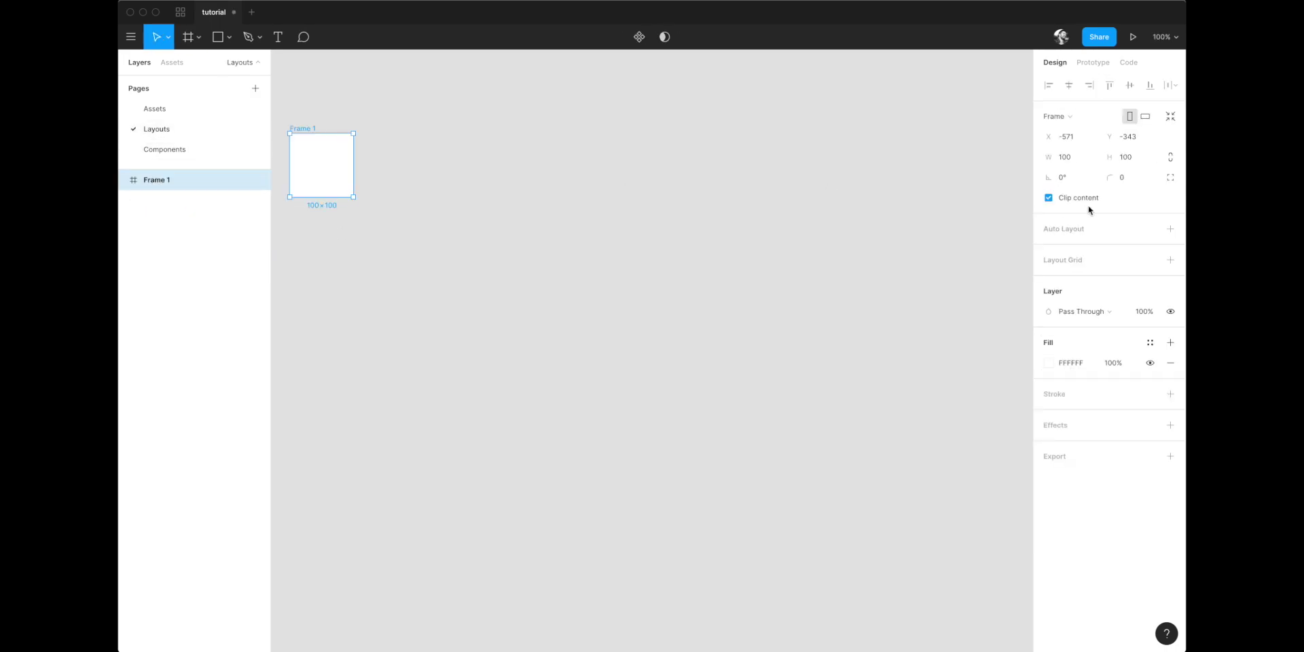
left_click(1064, 158)
type("1920")
key("Tab")
type("10")
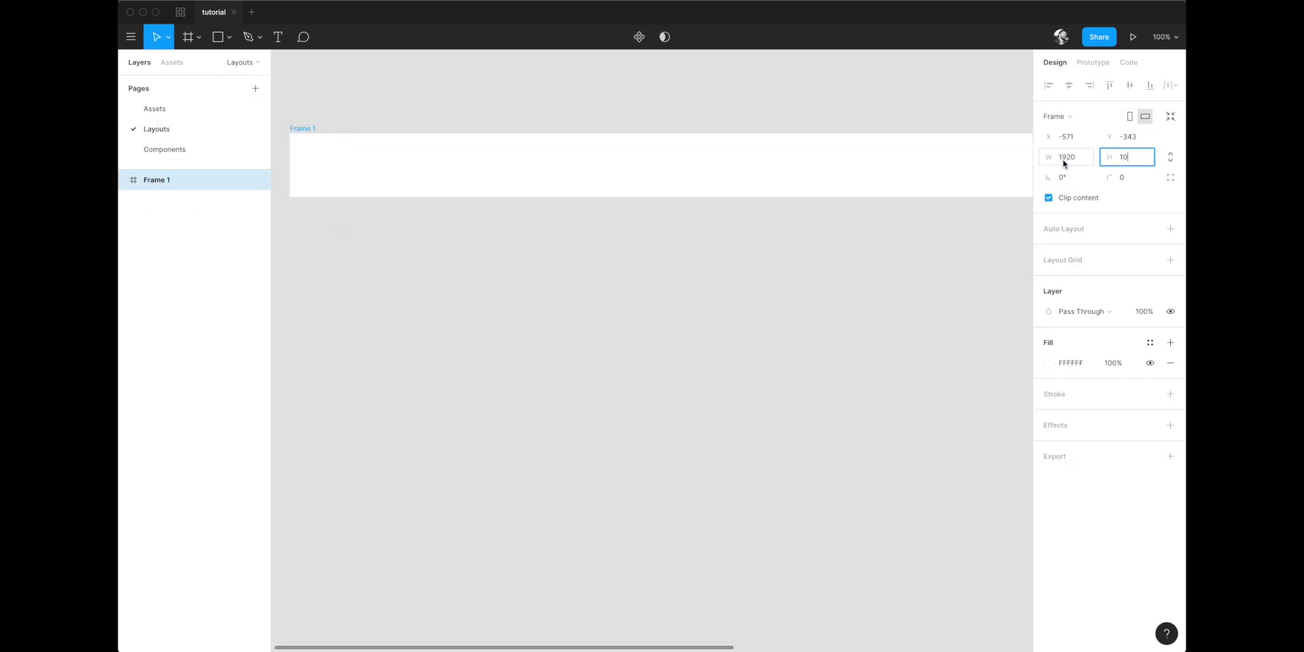
type("80")
key("Return")
key("shift+2")
left_click(658, 79)
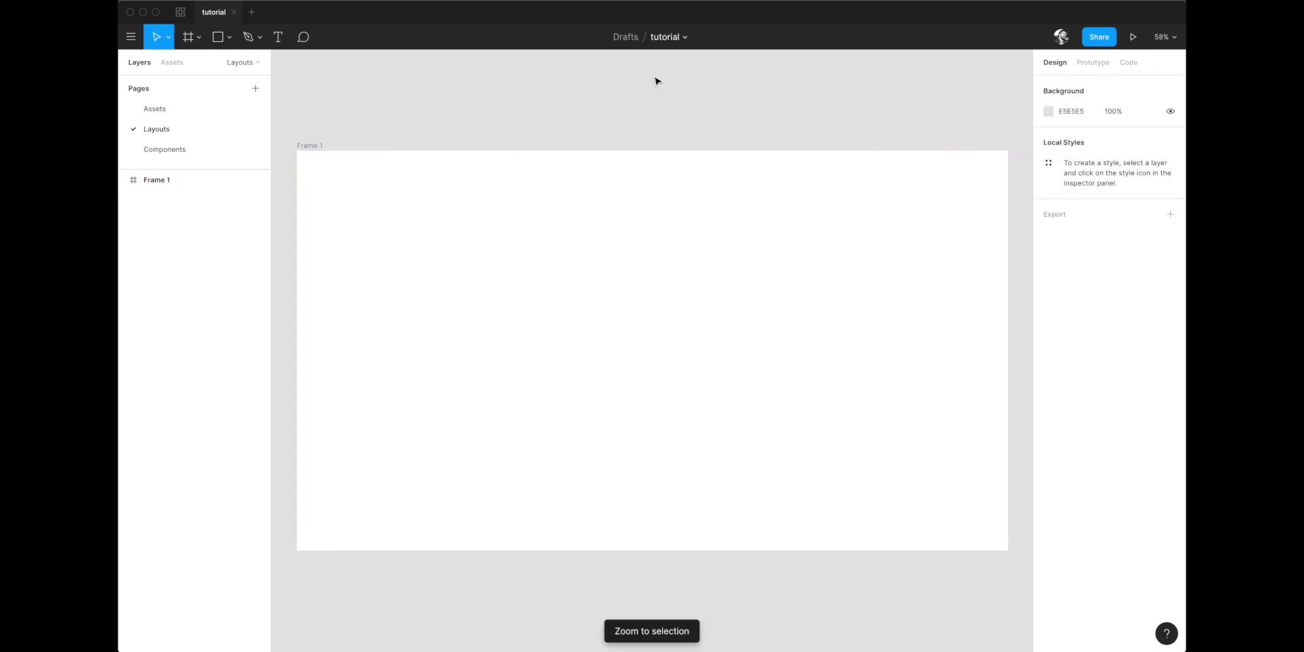
Rename the new layout frame as 1
double_click(313, 142)
type("1")
left_click(405, 103)
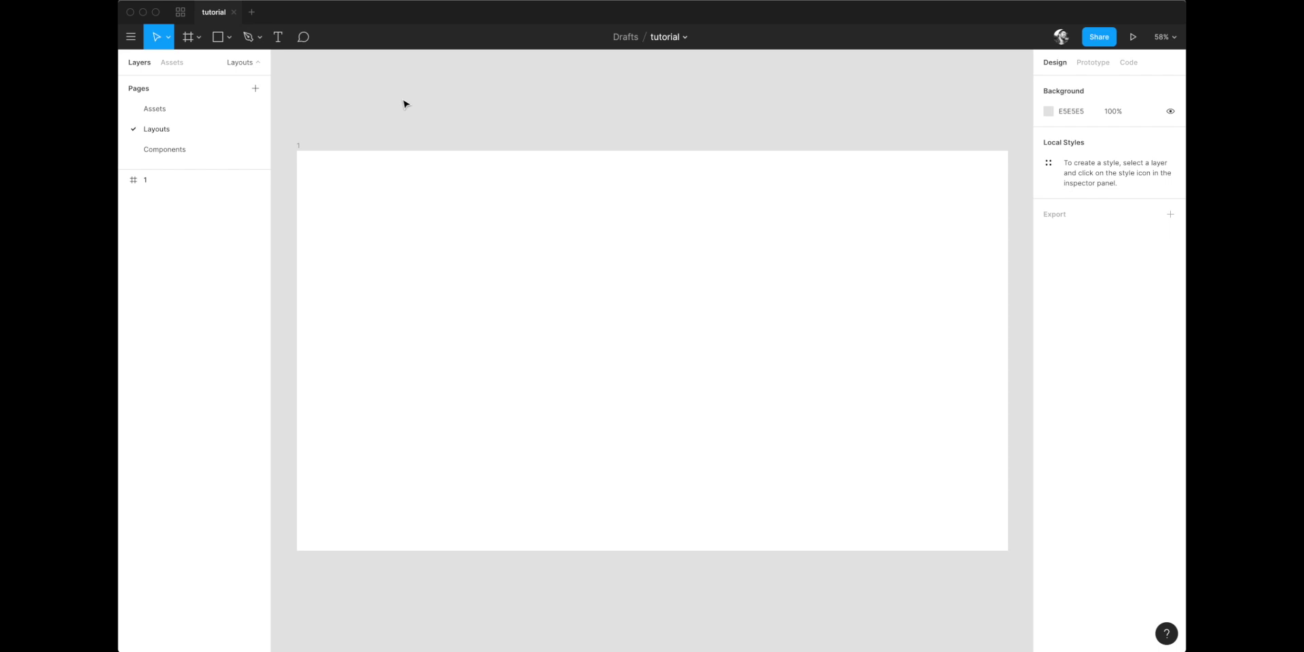
Copy the sidebar and Netflix logo from the Assets page and paste them on the Layouts page
scroll(406, 104, "down", 2)
scroll(404, 101, "left", 1)
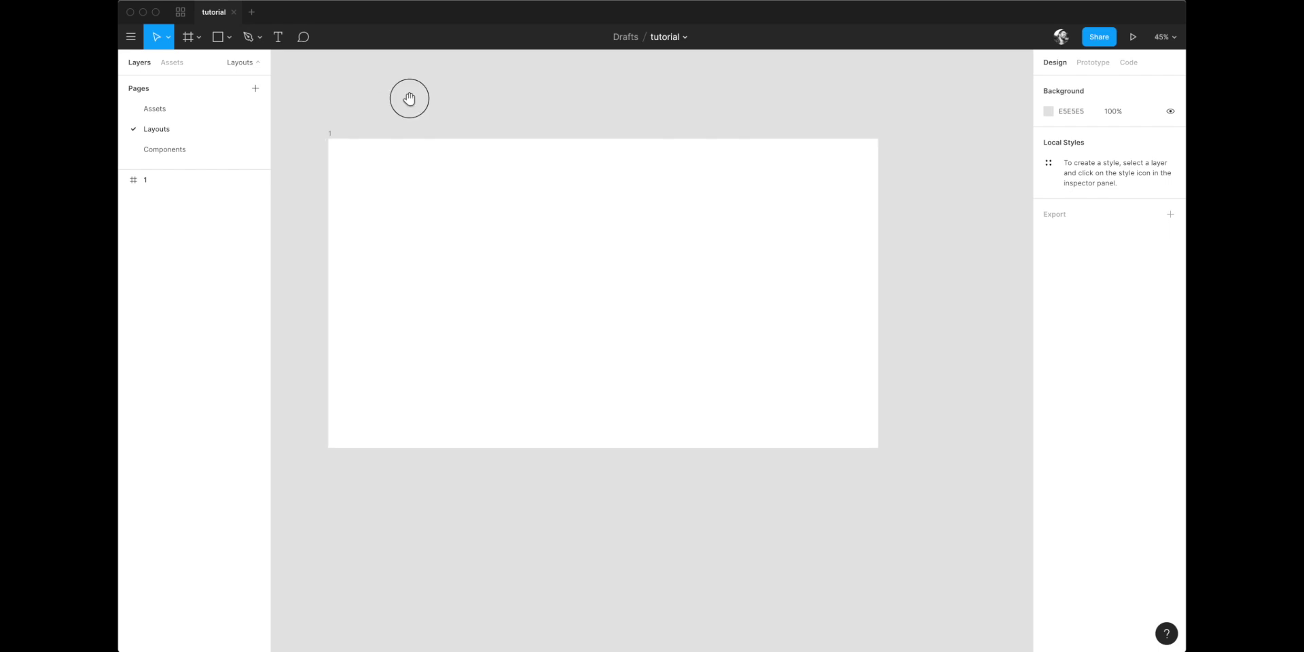
left_click(163, 110)
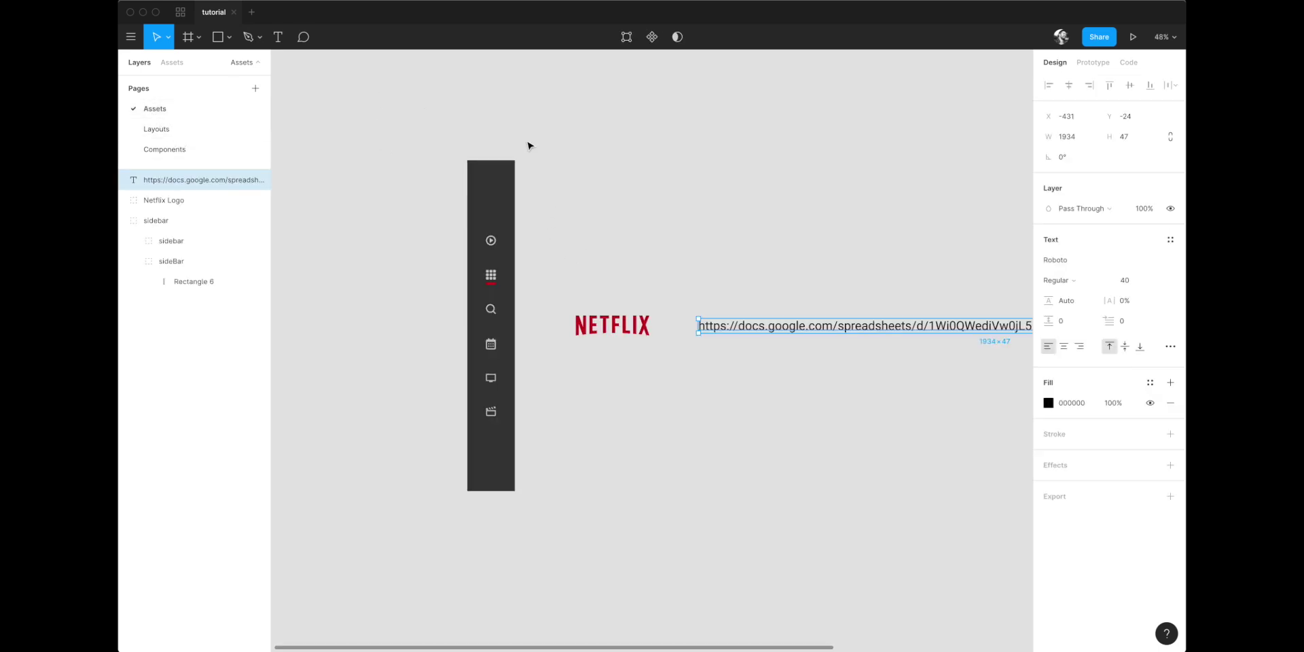
left_click_drag(414, 131, 672, 472)
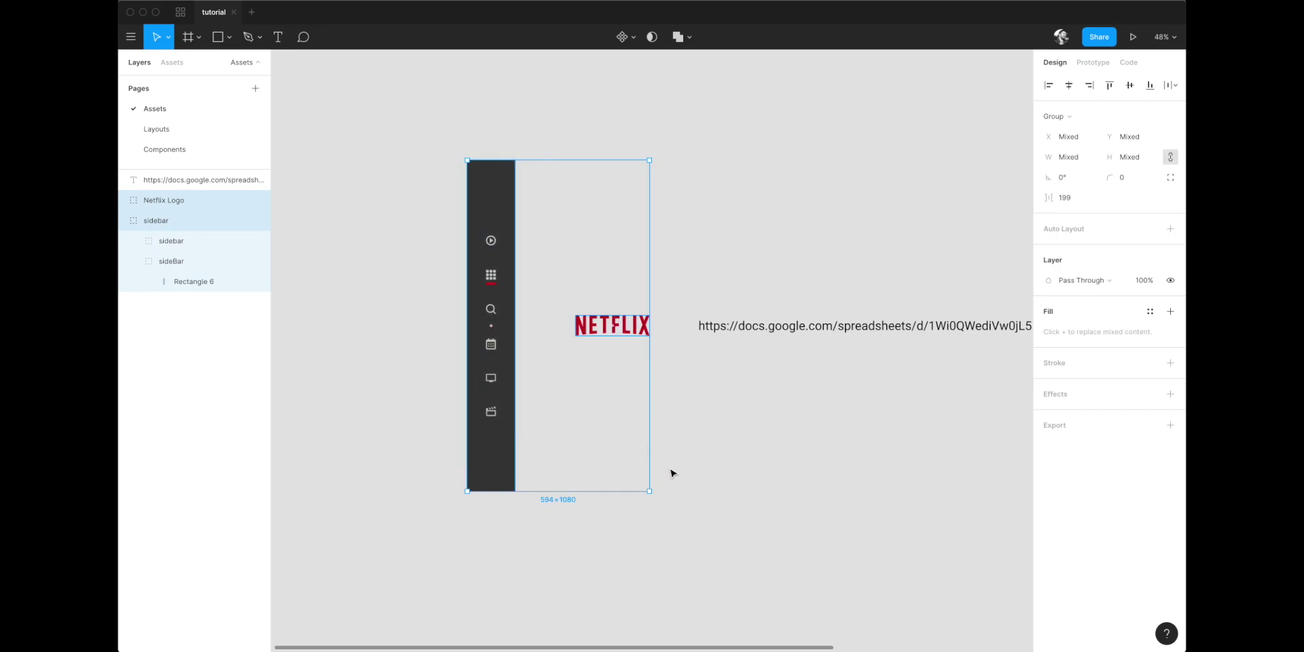
left_click(175, 130)
left_click(407, 186)
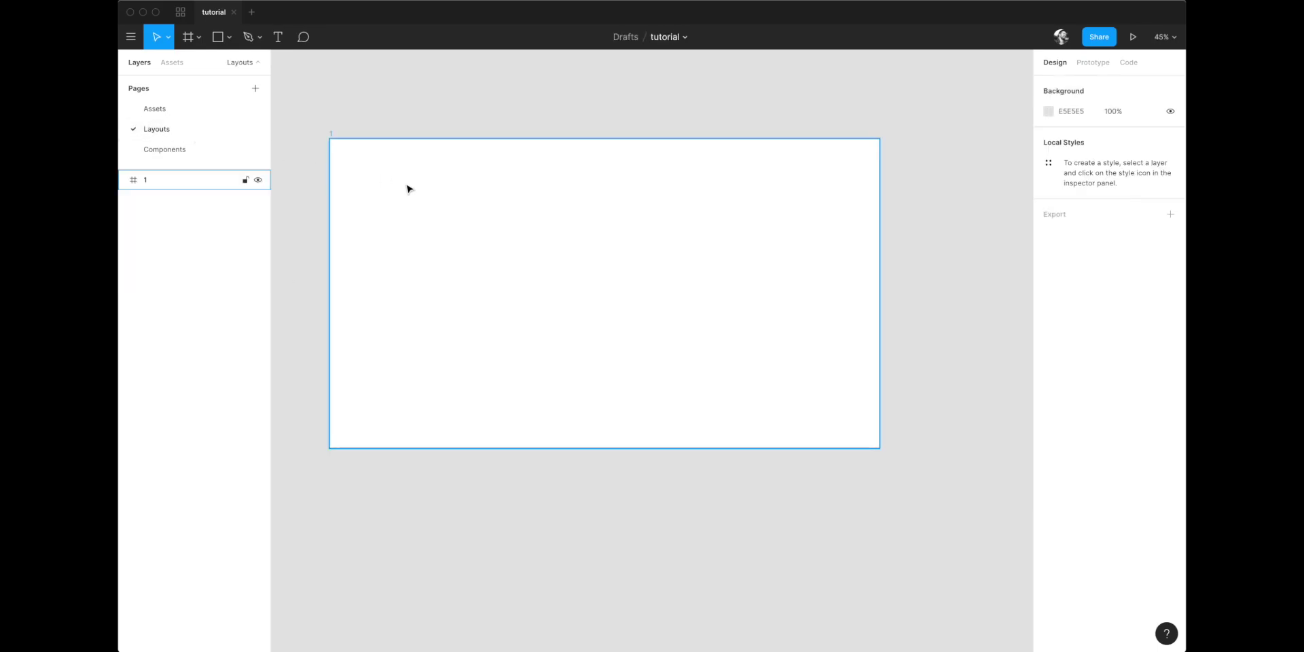
key("super+v")
left_click(506, 131)
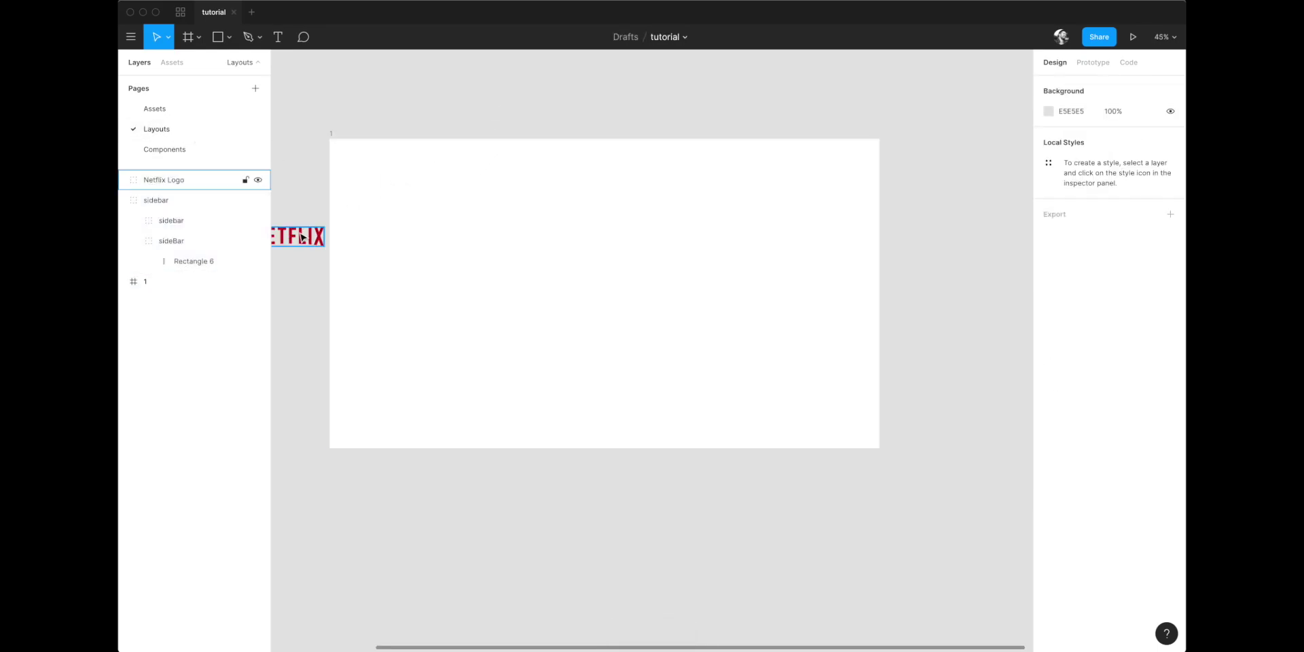
Move the Netflix logo into frame 1 and place it at X 1600, Y 960
left_click_drag(312, 239, 840, 407)
left_click(1079, 142)
type("1")
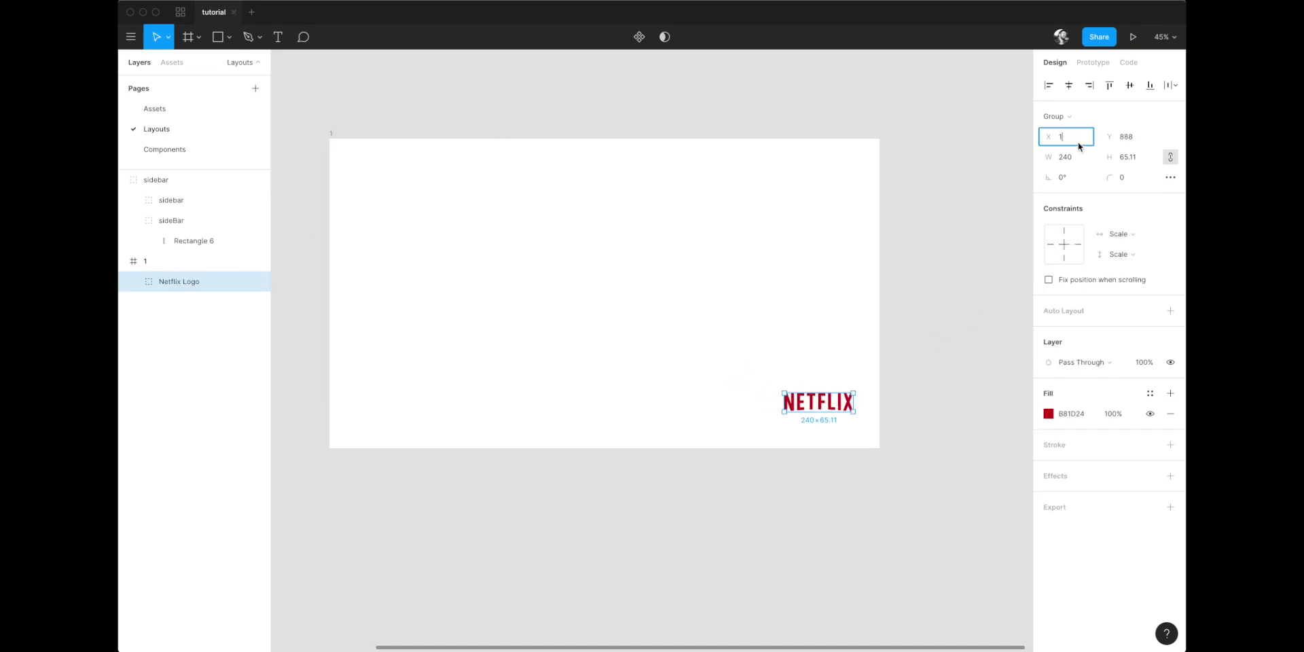
type("600")
key("Tab")
type("9")
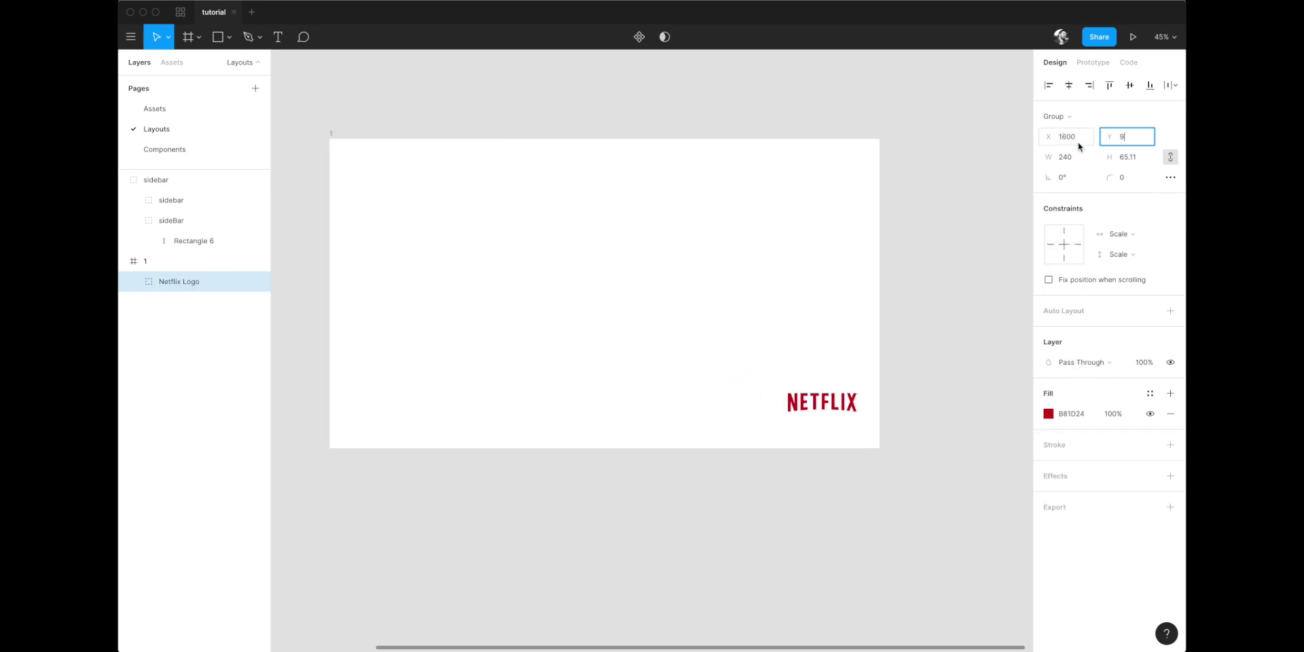
type("60")
key("Return")
left_click(914, 355)
Move the sidebar into frame 1 and align it to the frame's left and top edges
scroll(913, 354, "down", 3)
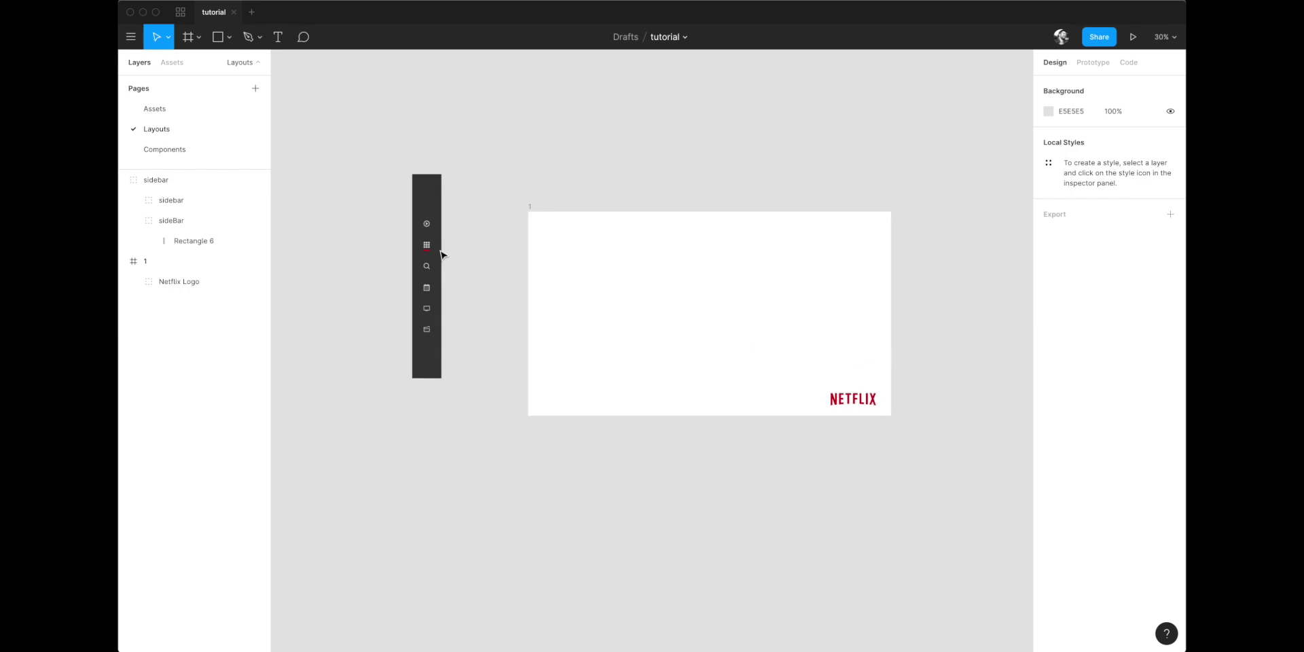
left_click_drag(440, 254, 632, 282)
left_click(1048, 85)
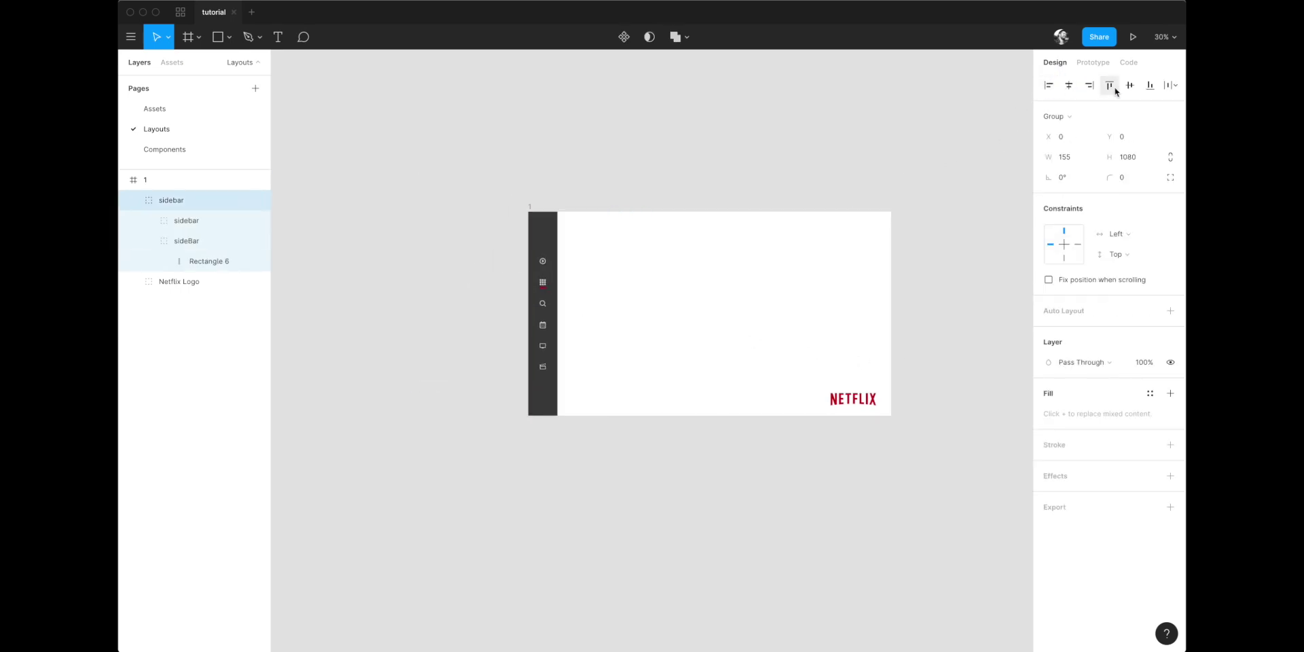
Lock the sidebar layer in frame 1 and collapse its contents in the layer list
scroll(781, 172, "right", 2)
left_click(612, 317)
left_click(474, 324)
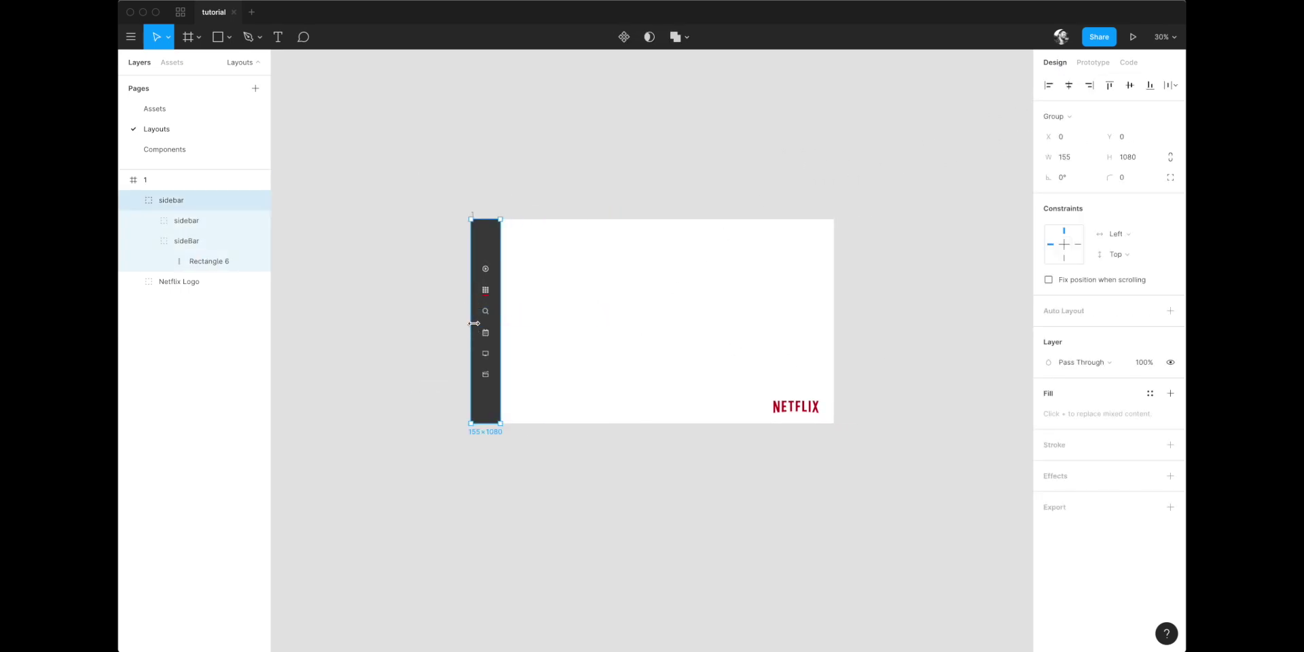
left_click(358, 195)
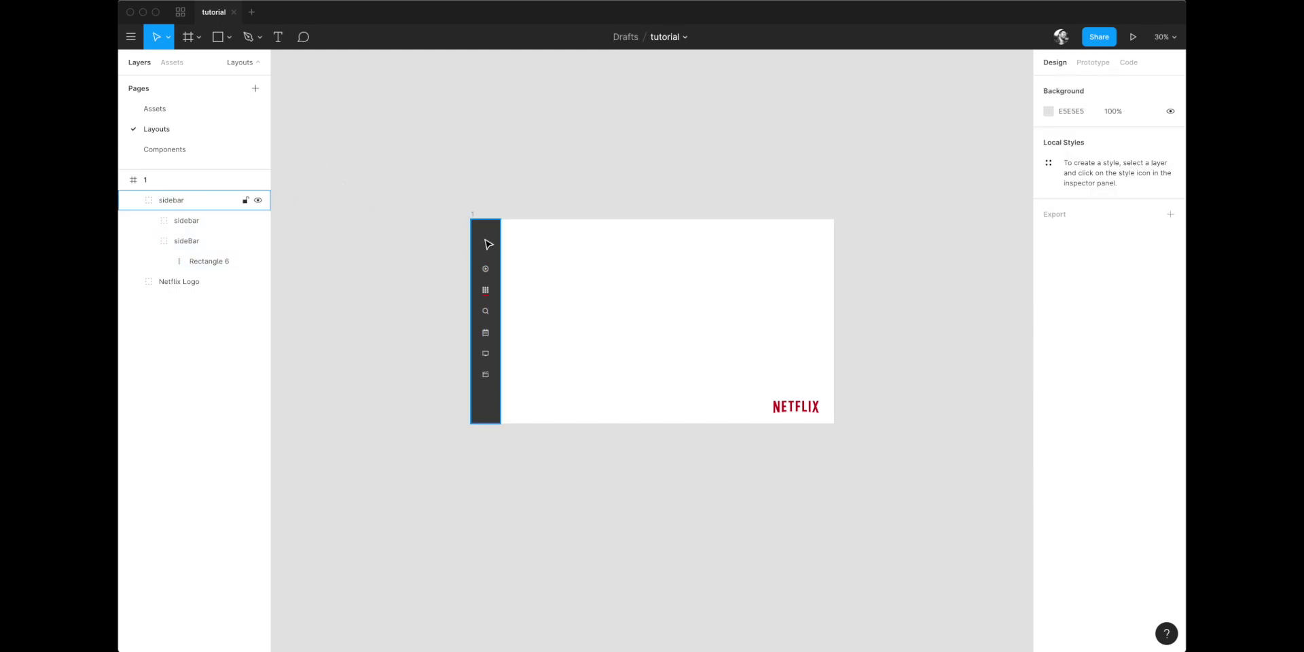
left_click(488, 245)
left_click(246, 200)
left_click(297, 197)
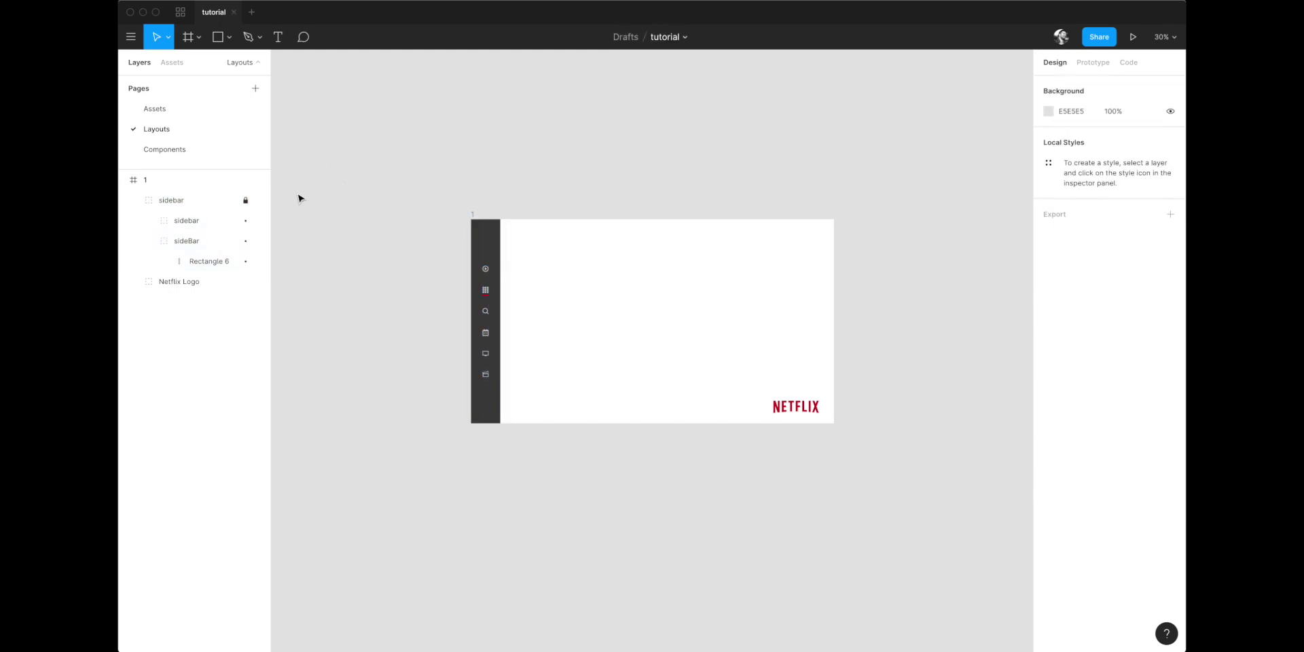
left_click(139, 202)
left_click(178, 202)
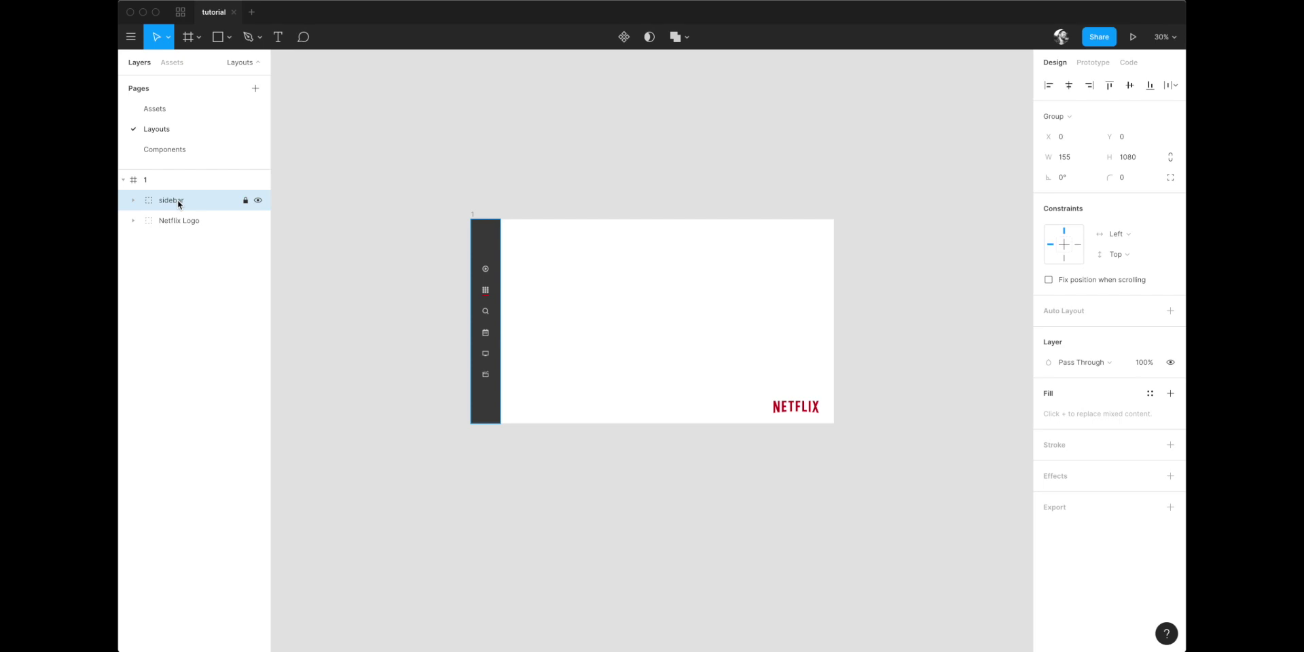
Bring the Netflix logo in front of the sidebar in frame 1 and lock it
left_click(743, 215)
left_click(793, 411)
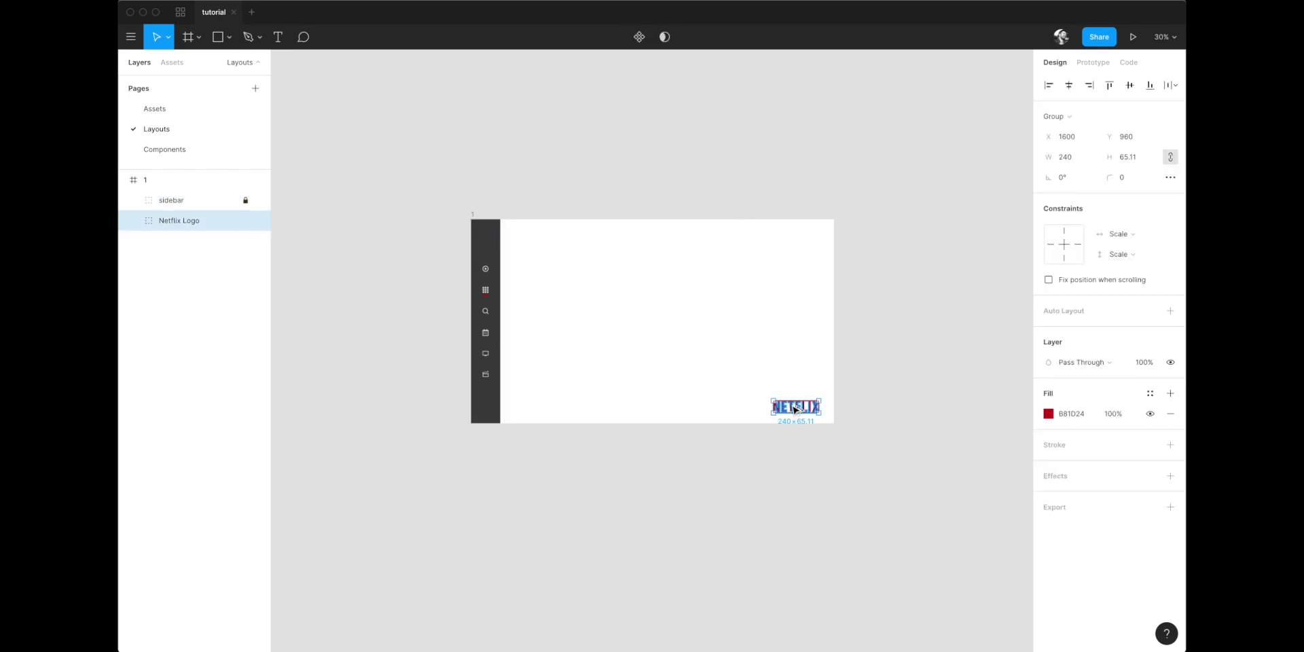
key("super+bracketright")
left_click(245, 200)
left_click(459, 197)
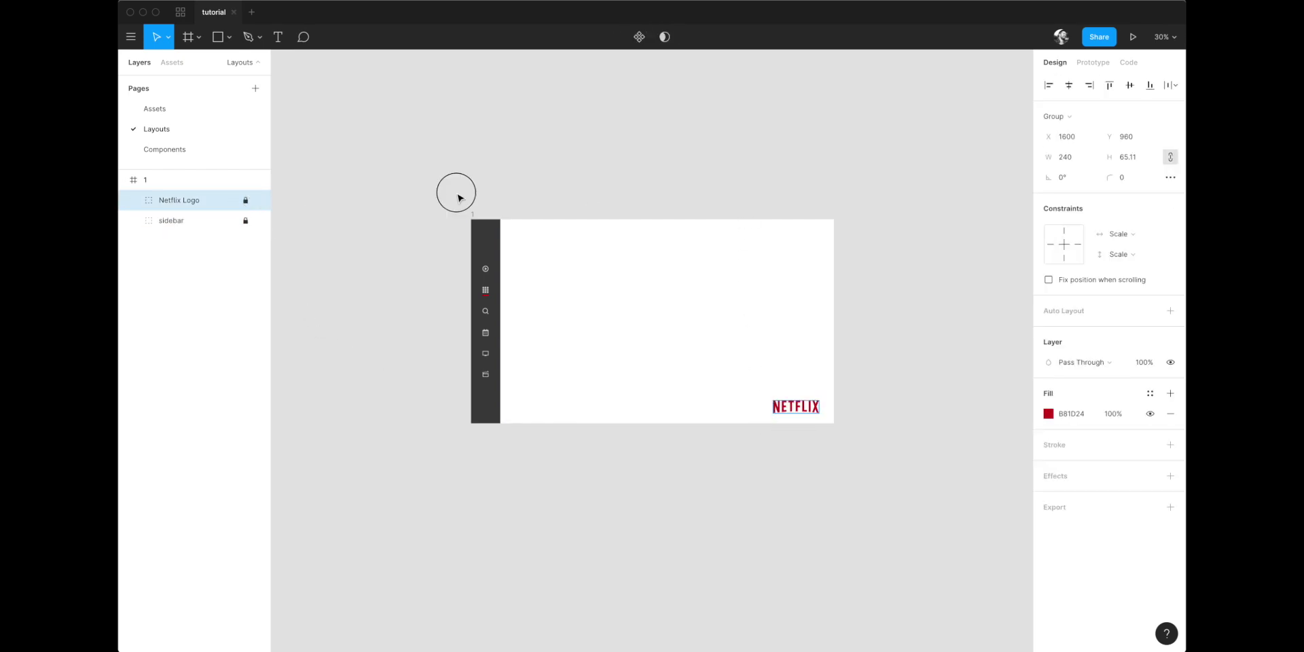
Insert an instance of the filmCard component below frame 1, near its left edge
scroll(693, 291, "up", 3)
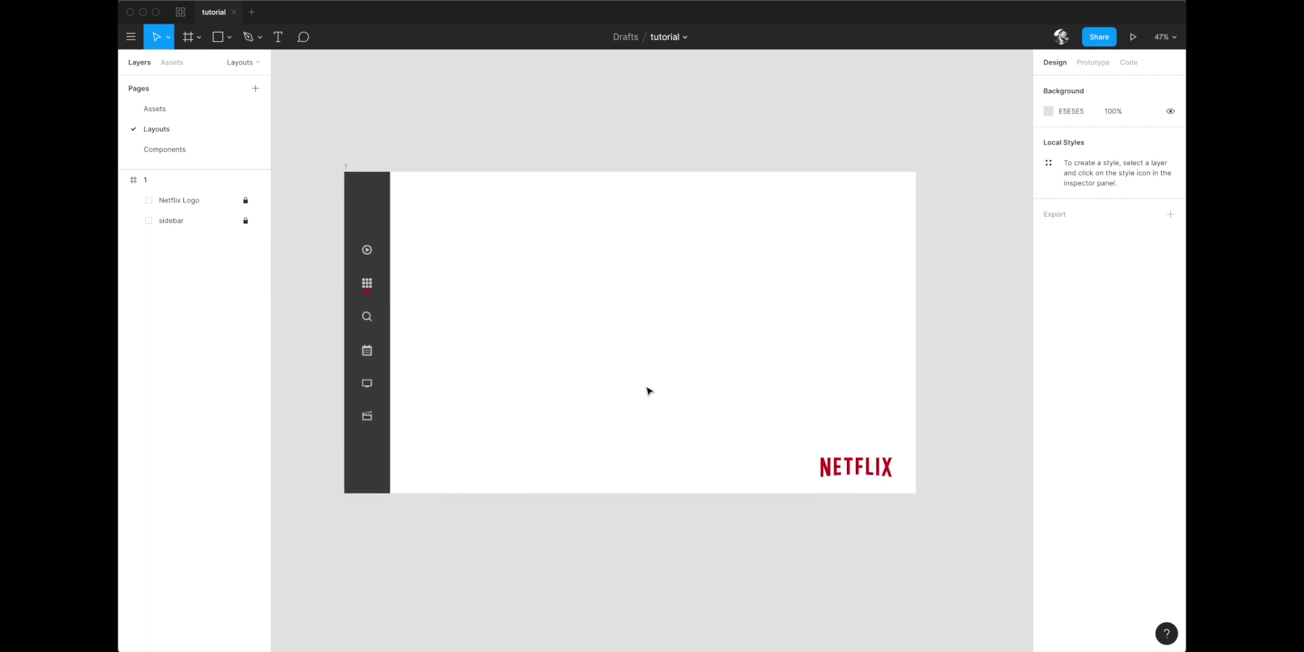
scroll(647, 391, "down", 3)
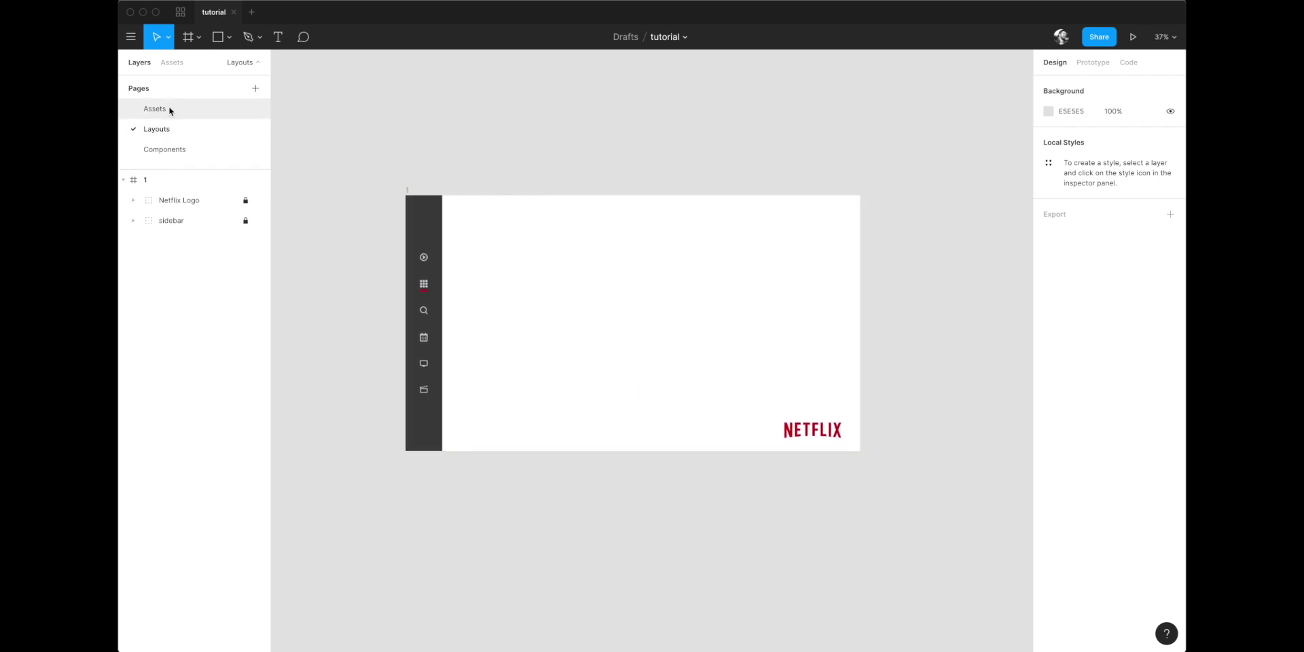
left_click(172, 61)
left_click(130, 133)
left_click_drag(163, 191, 407, 373)
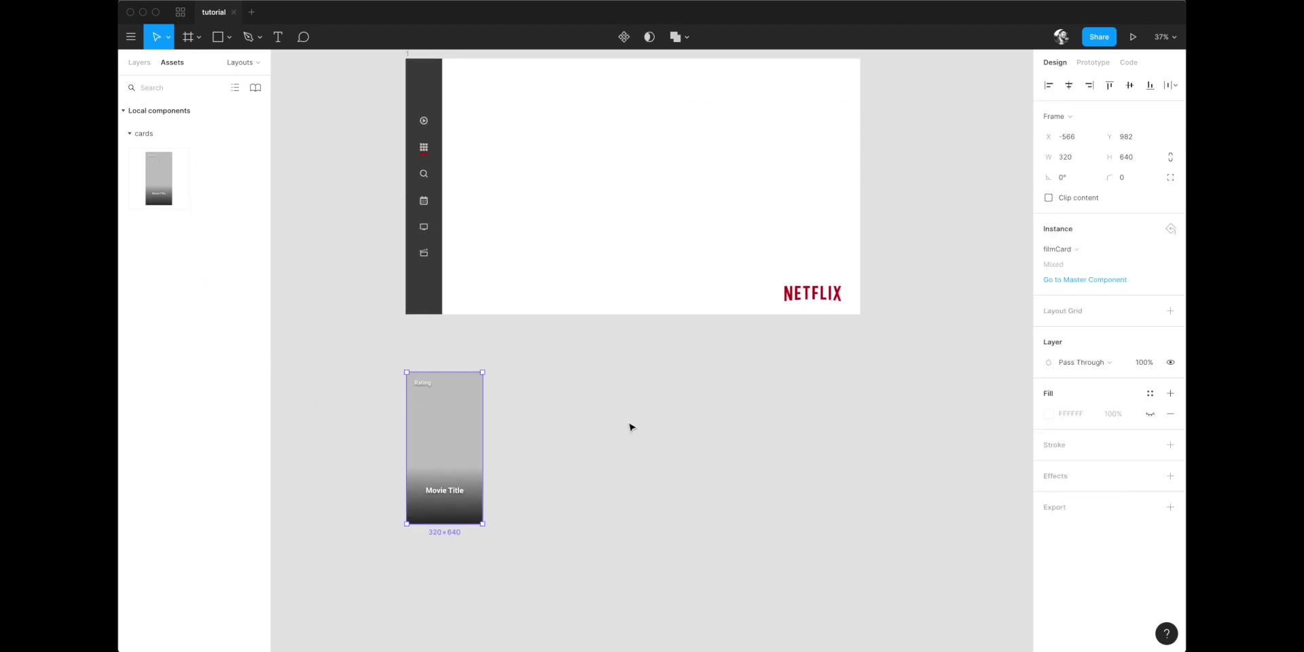
Duplicate the film card into a row of nine with about 58 px gaps and apply auto layout to the row
left_click_drag(435, 432, 547, 385)
key("super+d")
key("super+d")
key("super+d")
key("super+d")
key("super+d")
key("super+d")
key("super+d")
scroll(497, 431, "down", 2)
scroll(632, 384, "down", 1)
left_click_drag(352, 509, 924, 400)
key("shift+a")
key("super+e")
key("super+r")
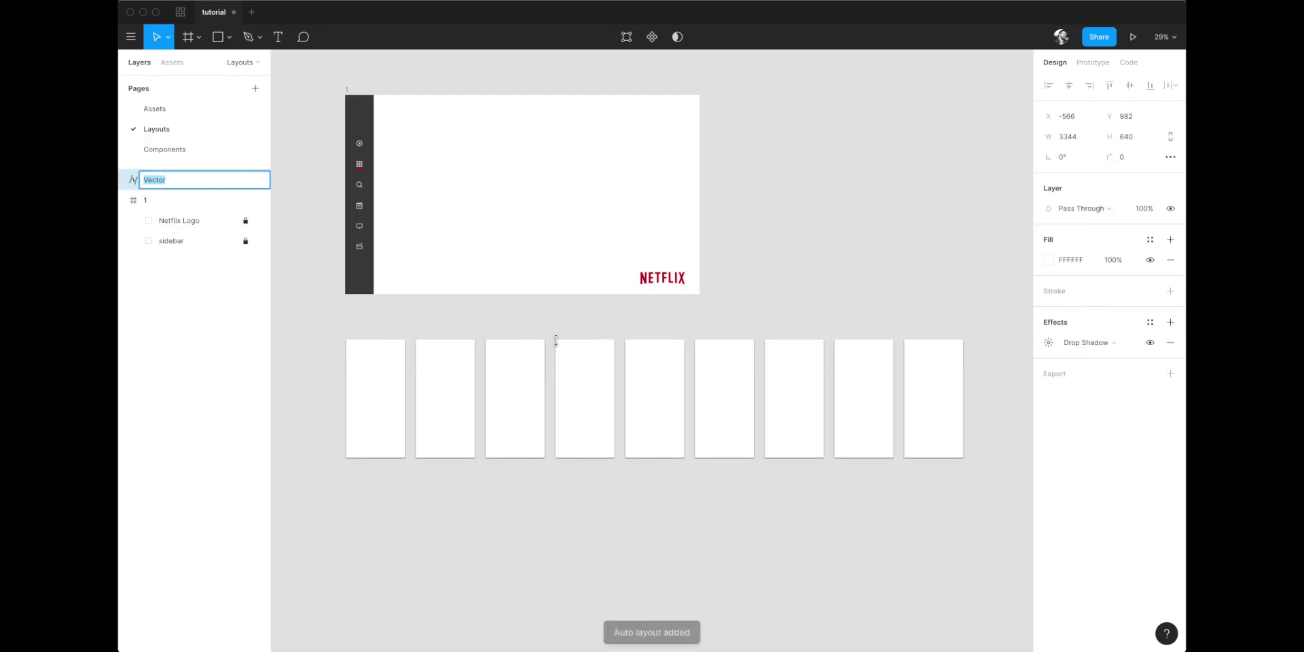
key("Escape")
key("super+z")
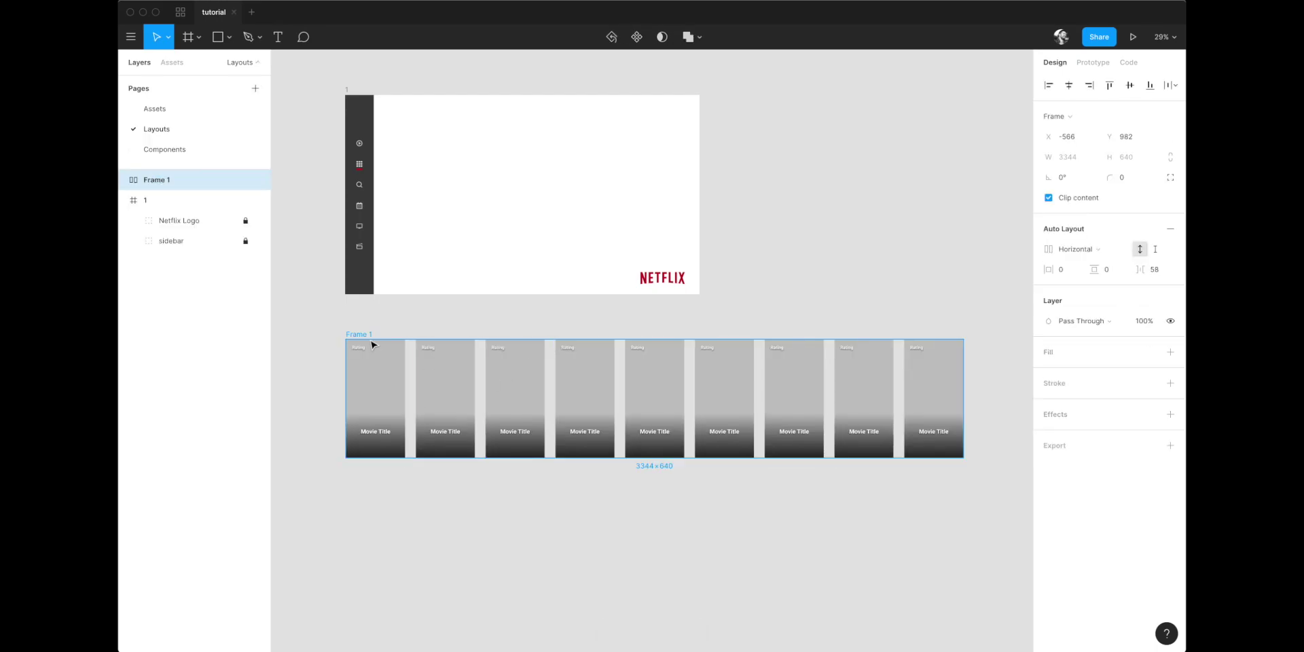
Rename the auto layout frame of film cards as filmRow and set its item spacing to 16
key("super+r")
type("film")
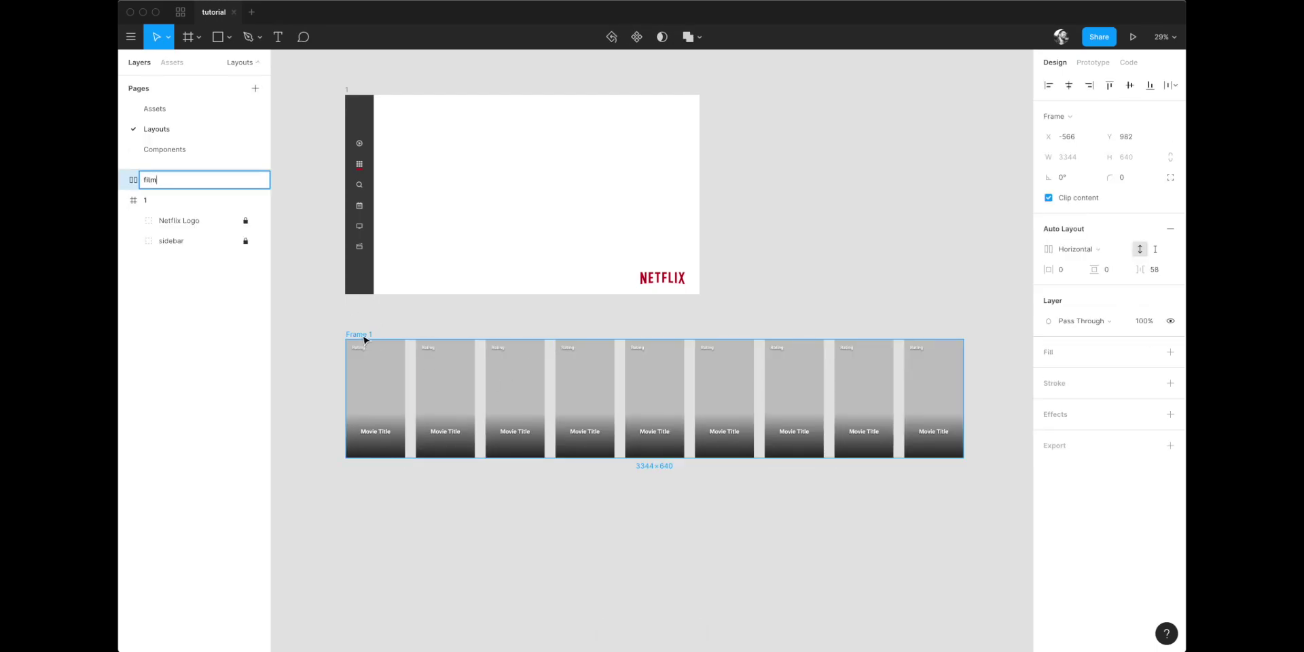
type("Row")
key("Return")
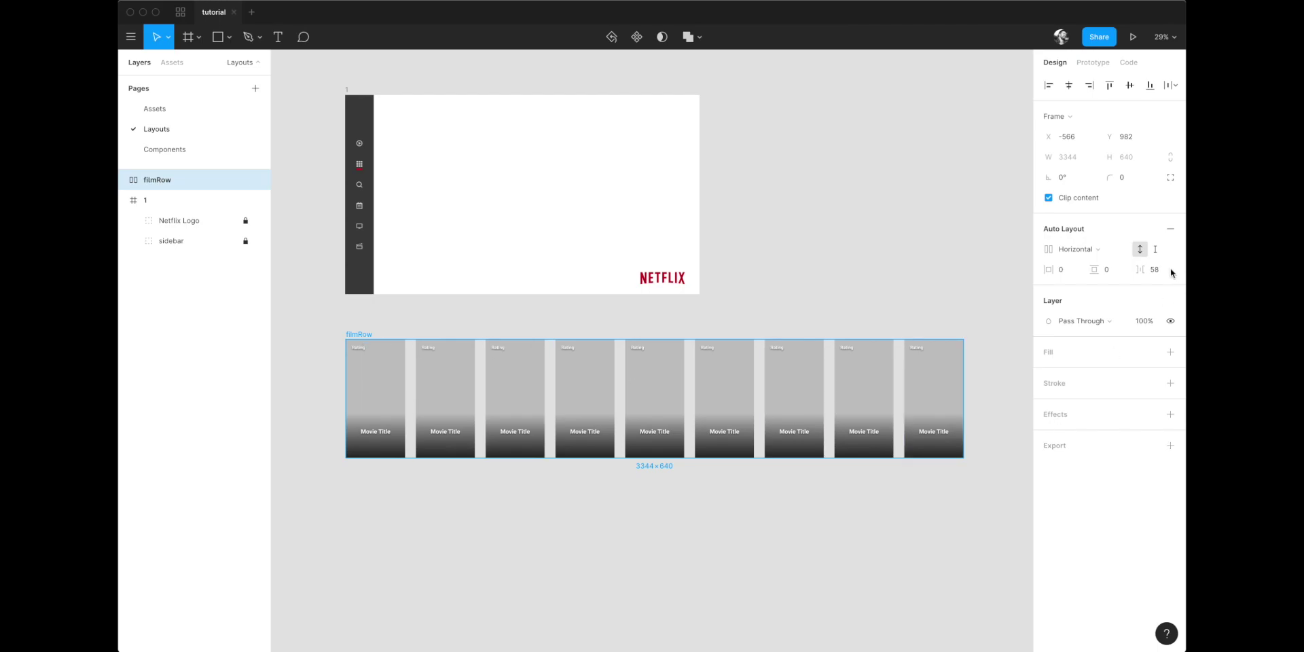
left_click(1169, 271)
type("16")
key("Return")
left_click(967, 340)
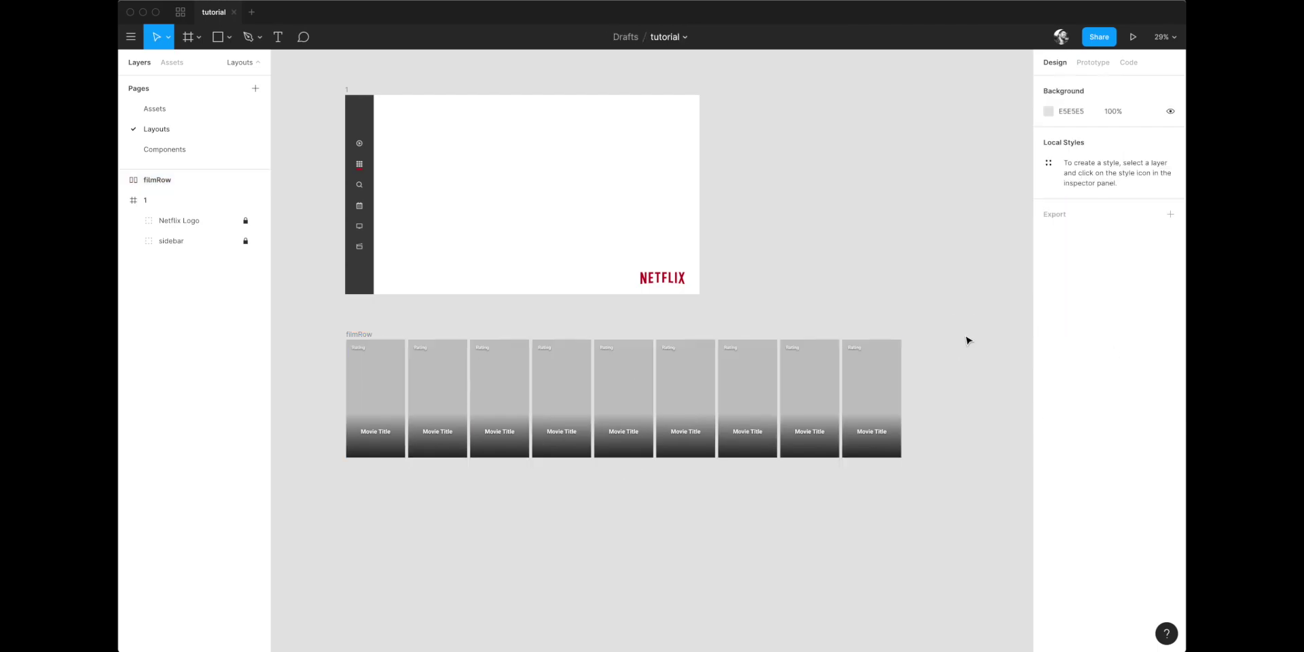
Move filmRow into frame 1 behind the sidebar, with its first card partly under the sidebar
left_click_drag(751, 351, 788, 358)
left_click(459, 416)
left_click(334, 326)
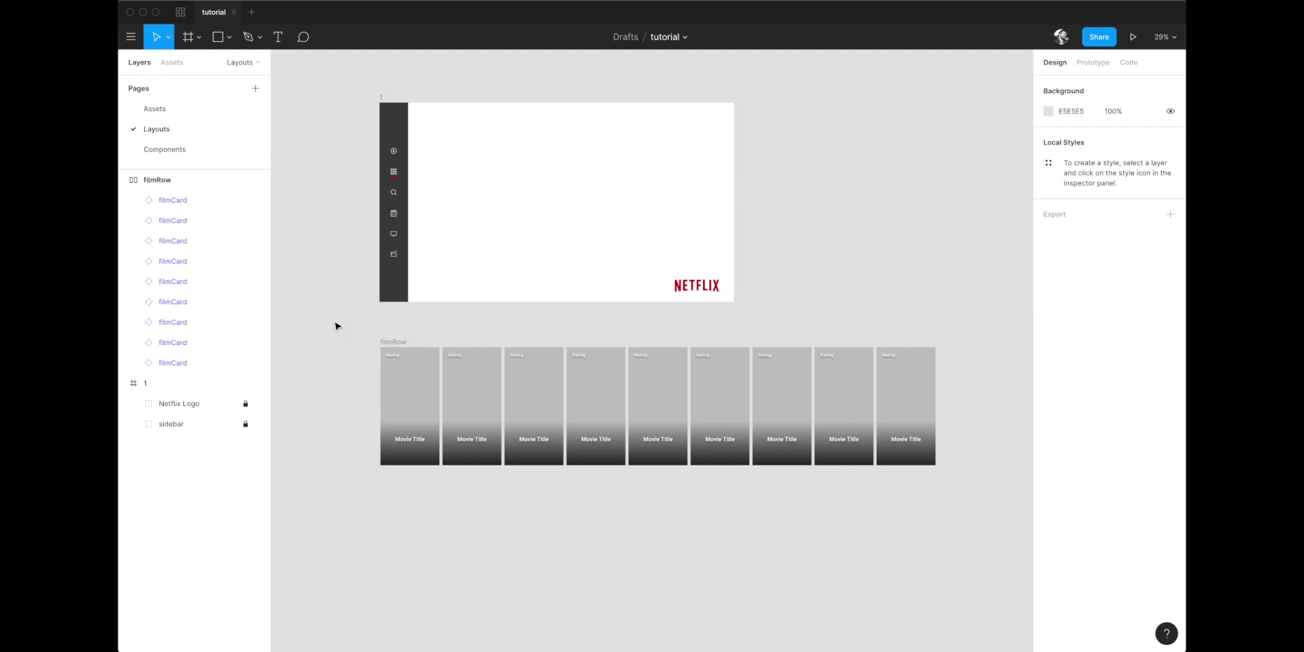
left_click_drag(393, 342, 418, 118)
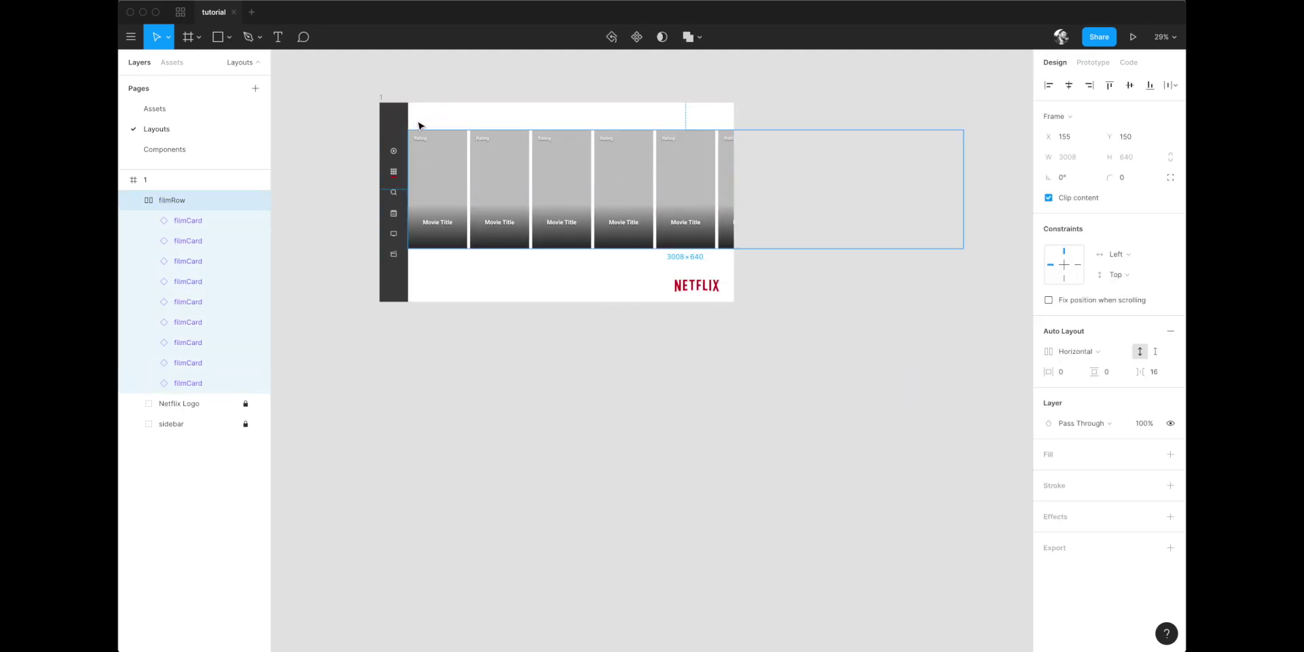
left_click_drag(455, 153, 424, 148)
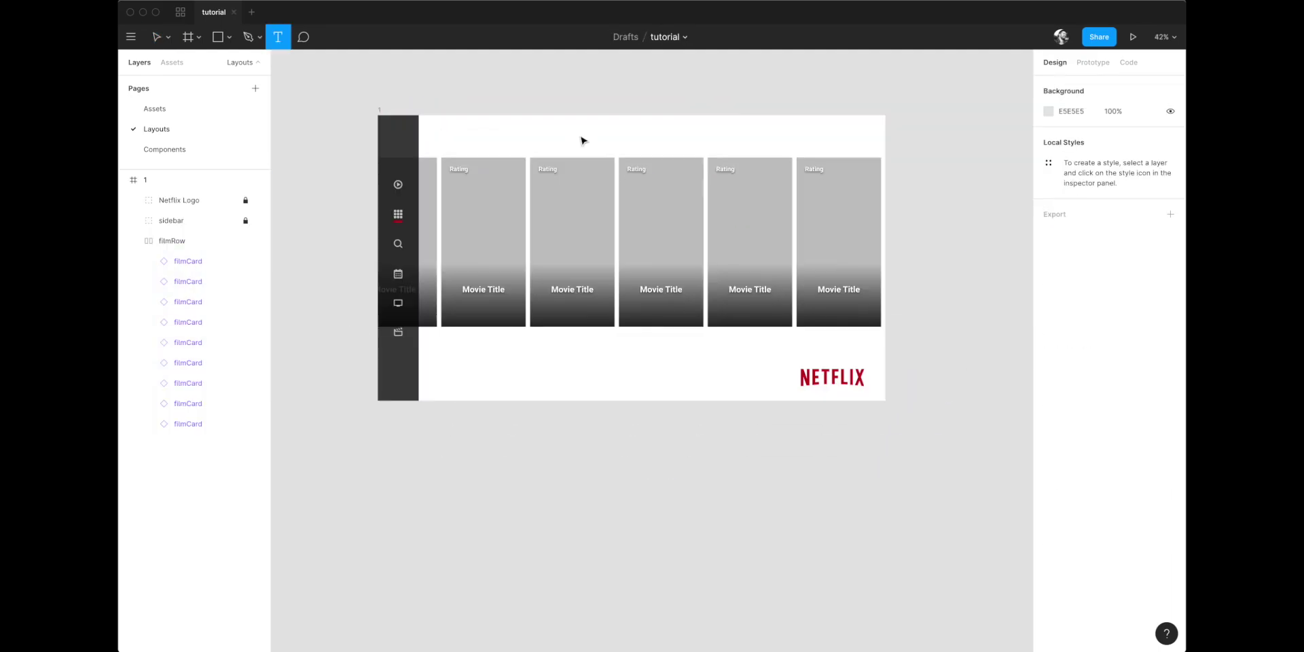
Add the heading NETFLIX ORIGINALS above filmRow, aligned with the second card's left edge at X 240, Y 106
left_click(578, 138)
type("N")
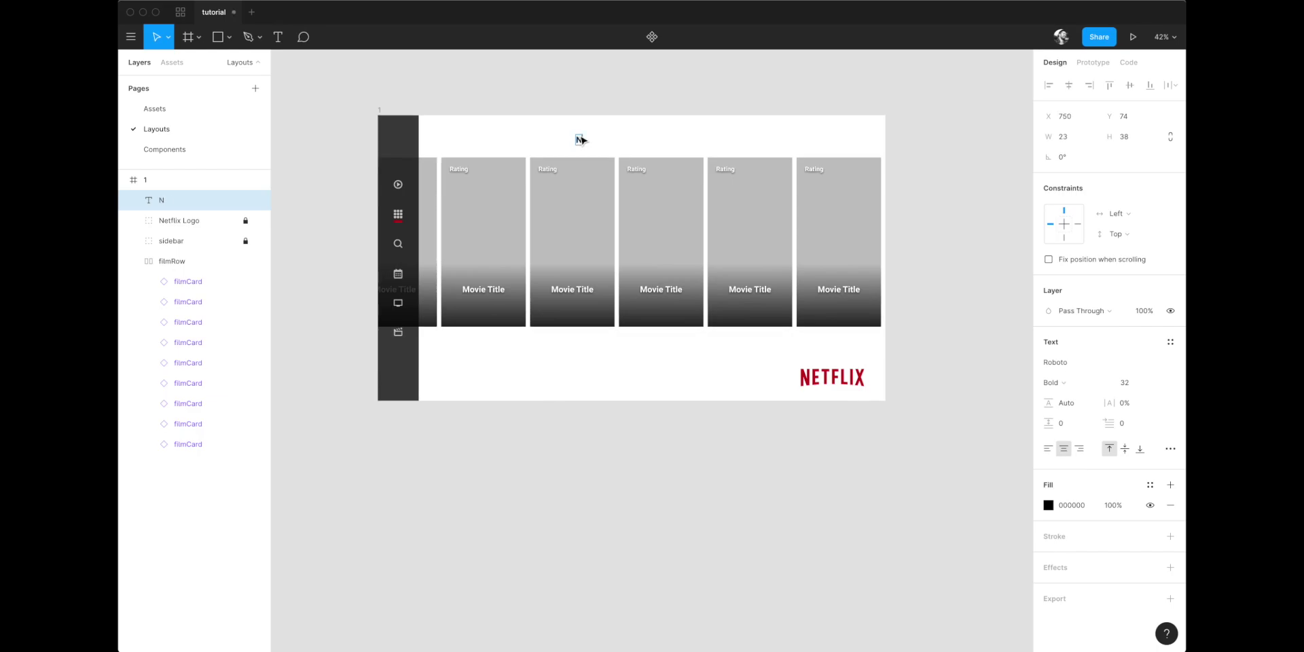
type("ETFLIX ORIGINALS")
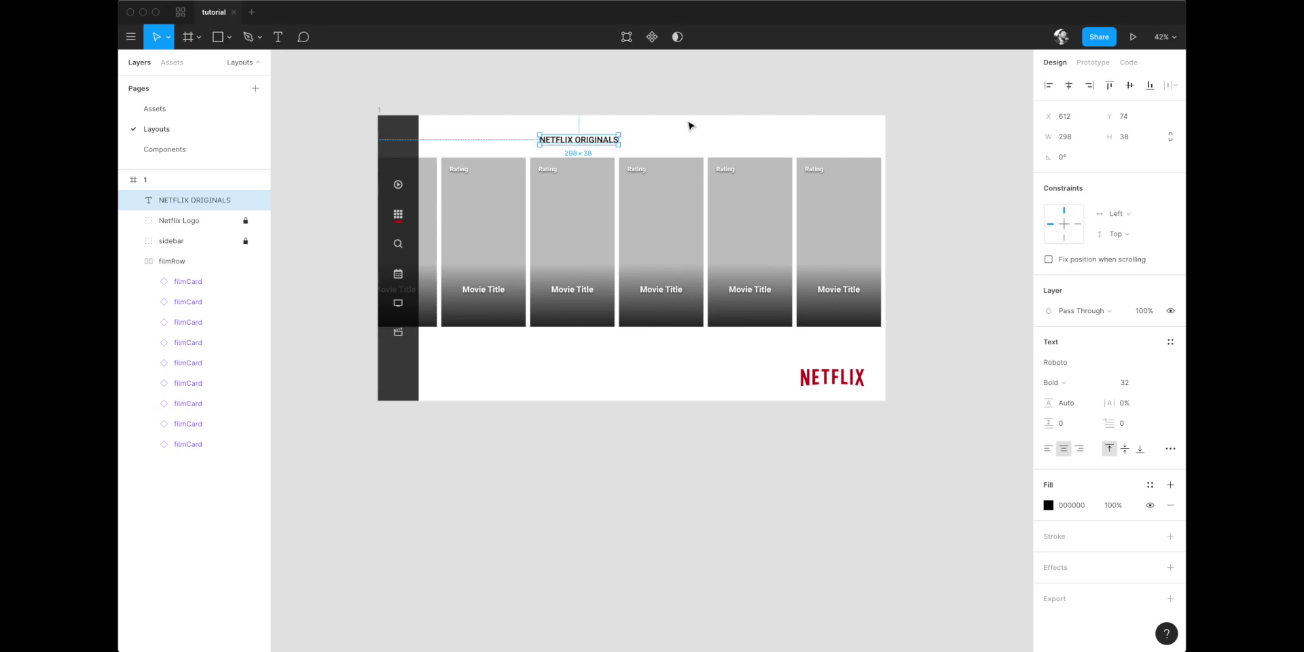
left_click(690, 123)
left_click_drag(577, 137, 485, 151)
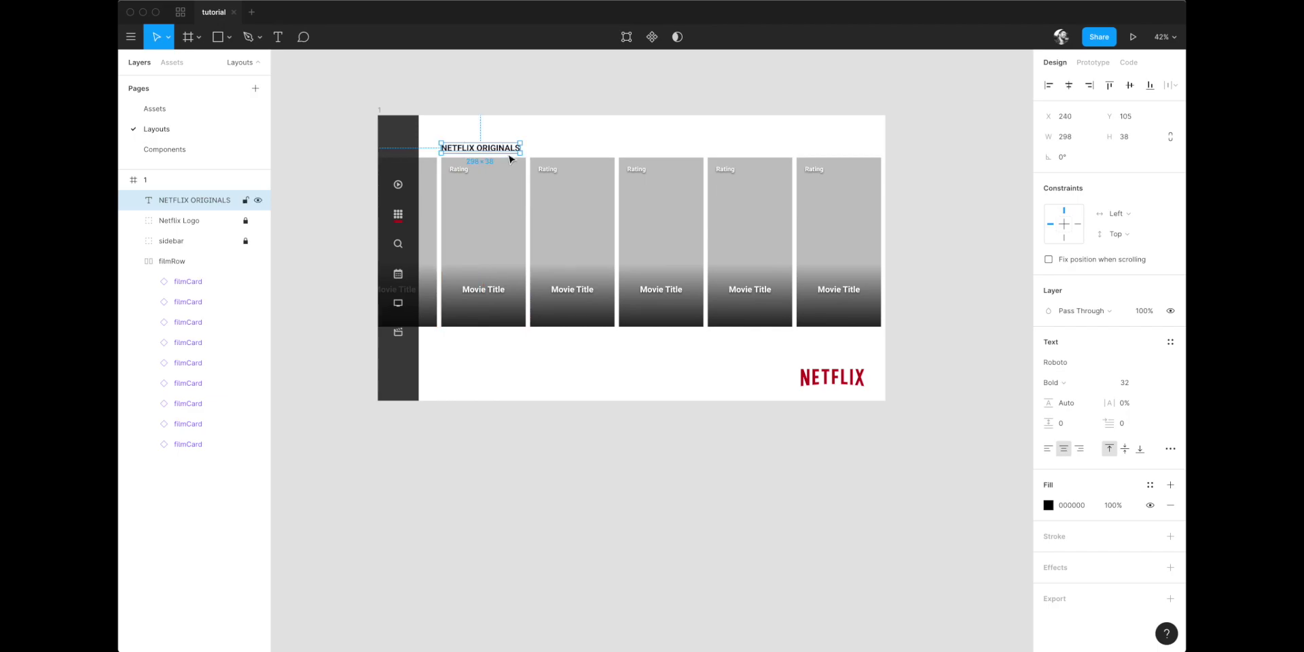
left_click(582, 140)
Fill the film cards on the current page with spreadsheet data using Google Sheets Sync's fetch and sync
left_click_drag(607, 122, 574, 88)
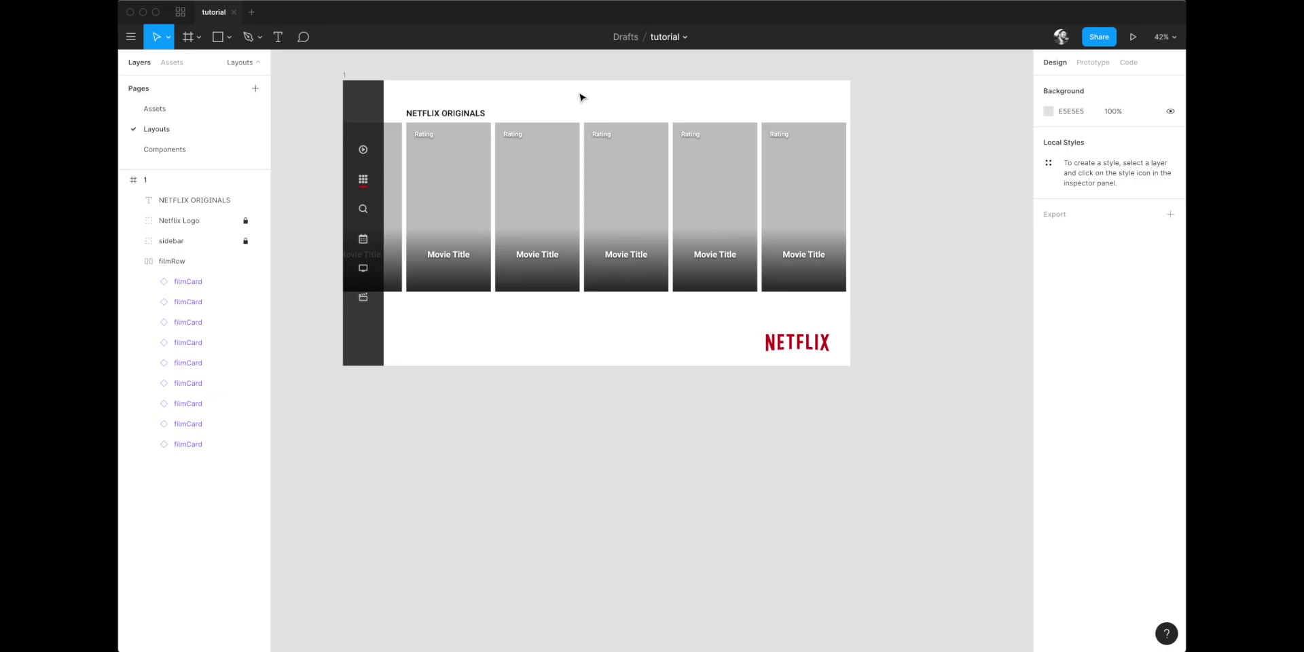
scroll(598, 95, "up", 1)
key("super+alt+p")
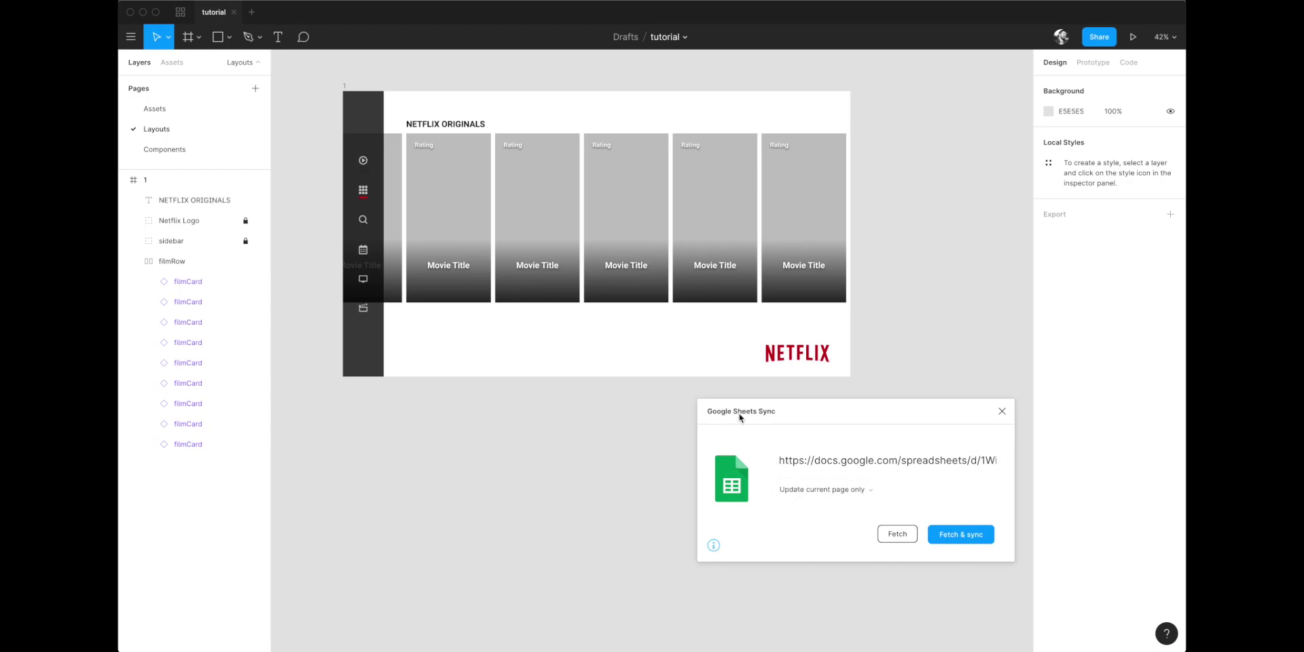
left_click(971, 534)
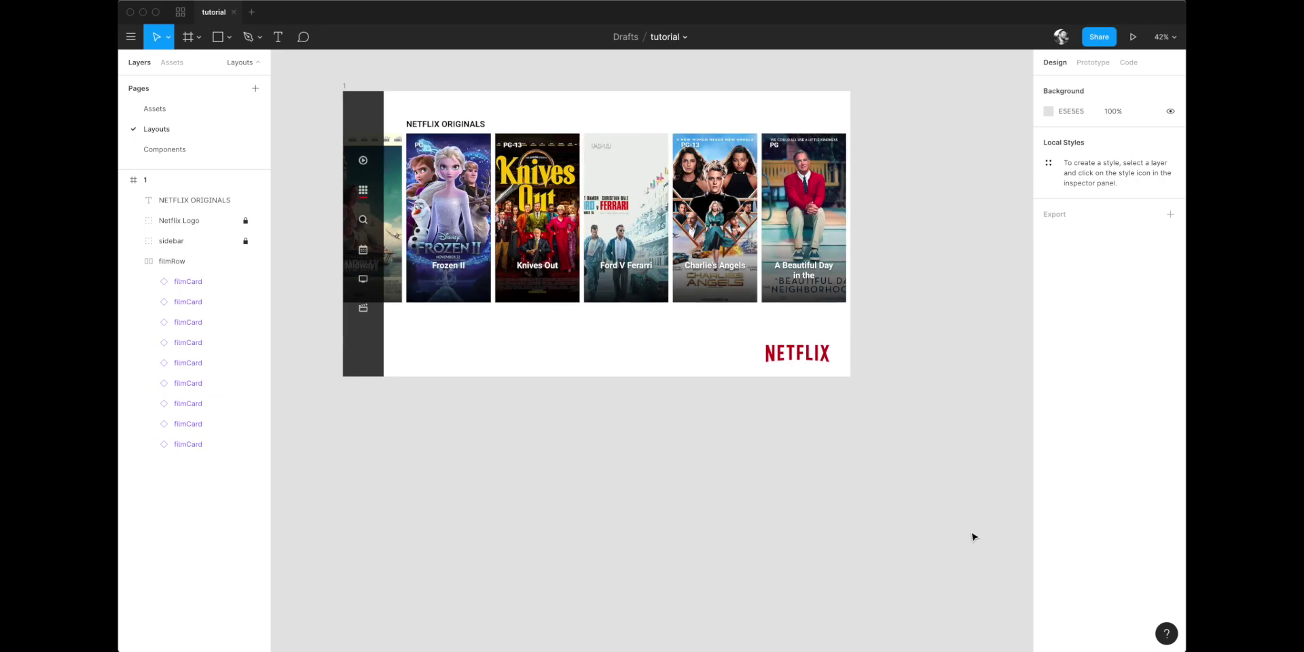
left_click_drag(711, 461, 713, 466)
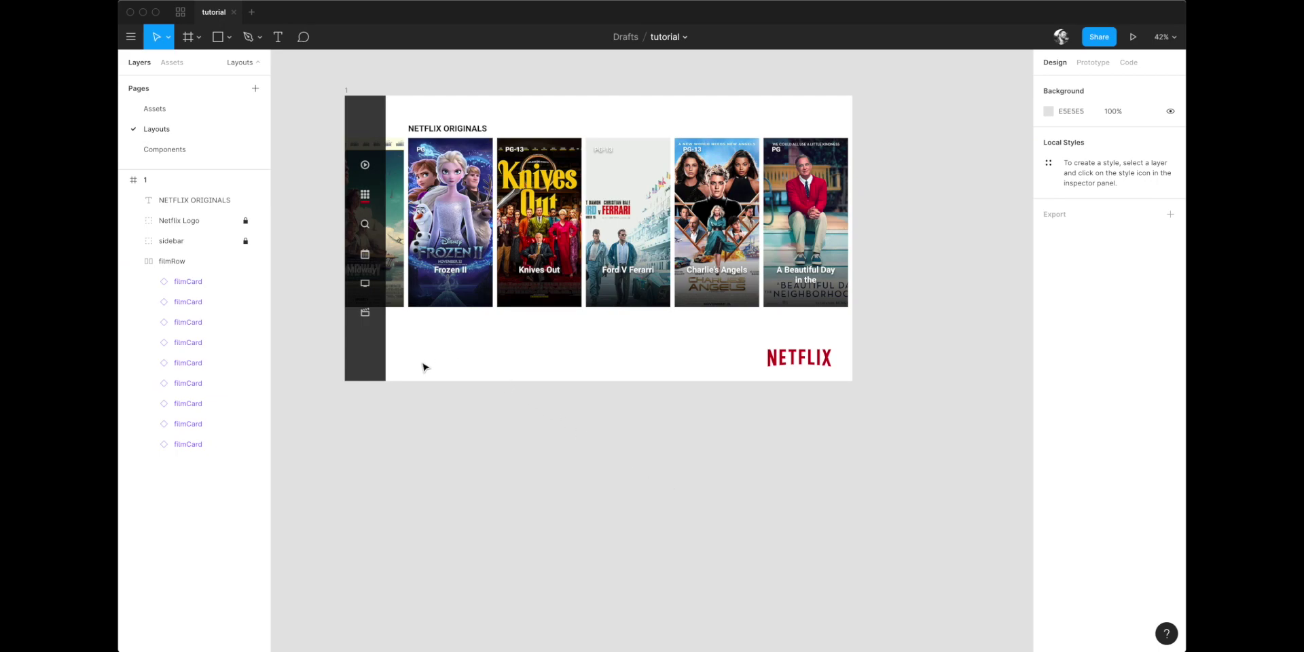
Draw a rectangle below frame 1 and resize it proportionally to 212 × 318 px
key("r")
left_click_drag(414, 354, 480, 459)
left_click_drag(446, 370, 502, 446)
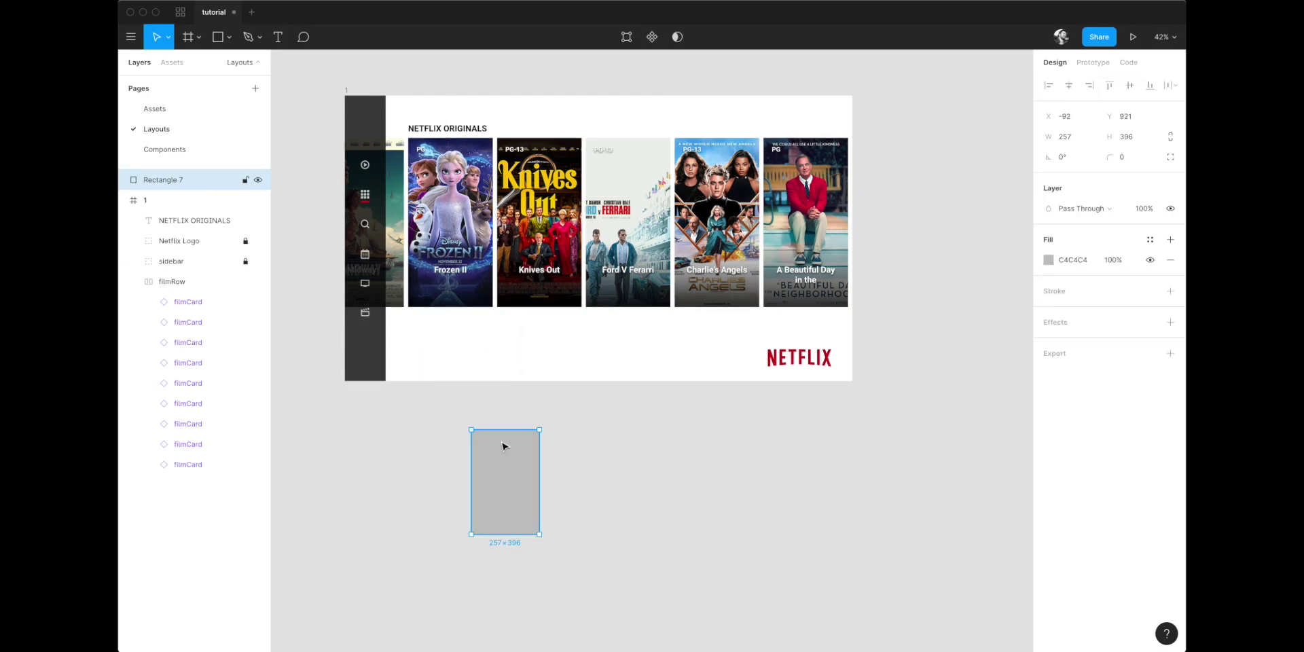
left_click(1075, 142)
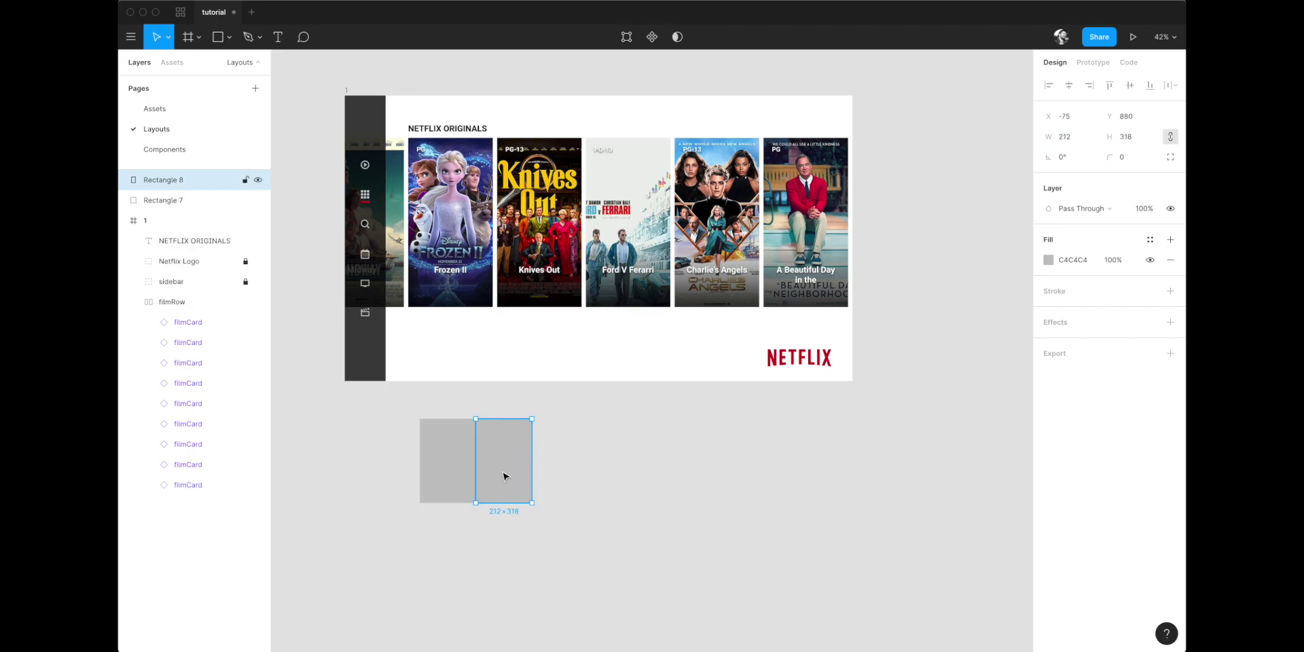
Duplicate the rectangle into a horizontal row of eight with 24 px gaps and apply auto layout to them
left_click_drag(503, 475, 511, 475)
key("super+d")
key("super+d")
key("super+d")
key("super+d")
key("super+d")
key("super+d")
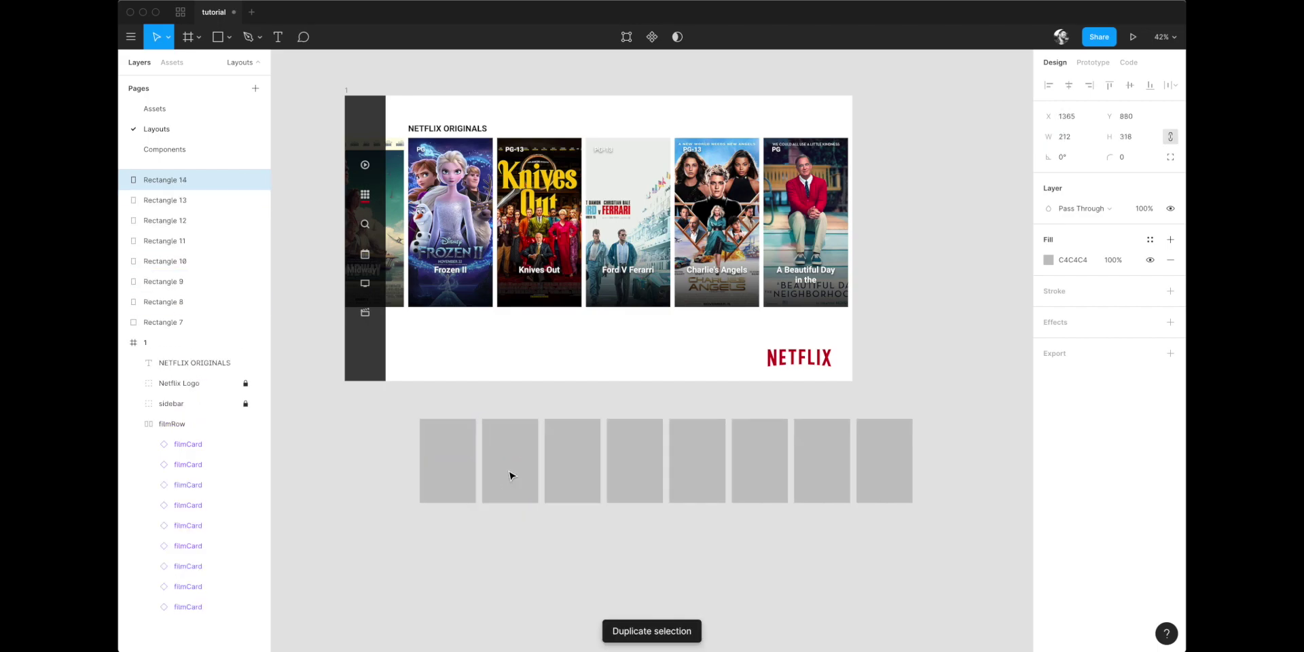
left_click_drag(396, 537, 929, 421)
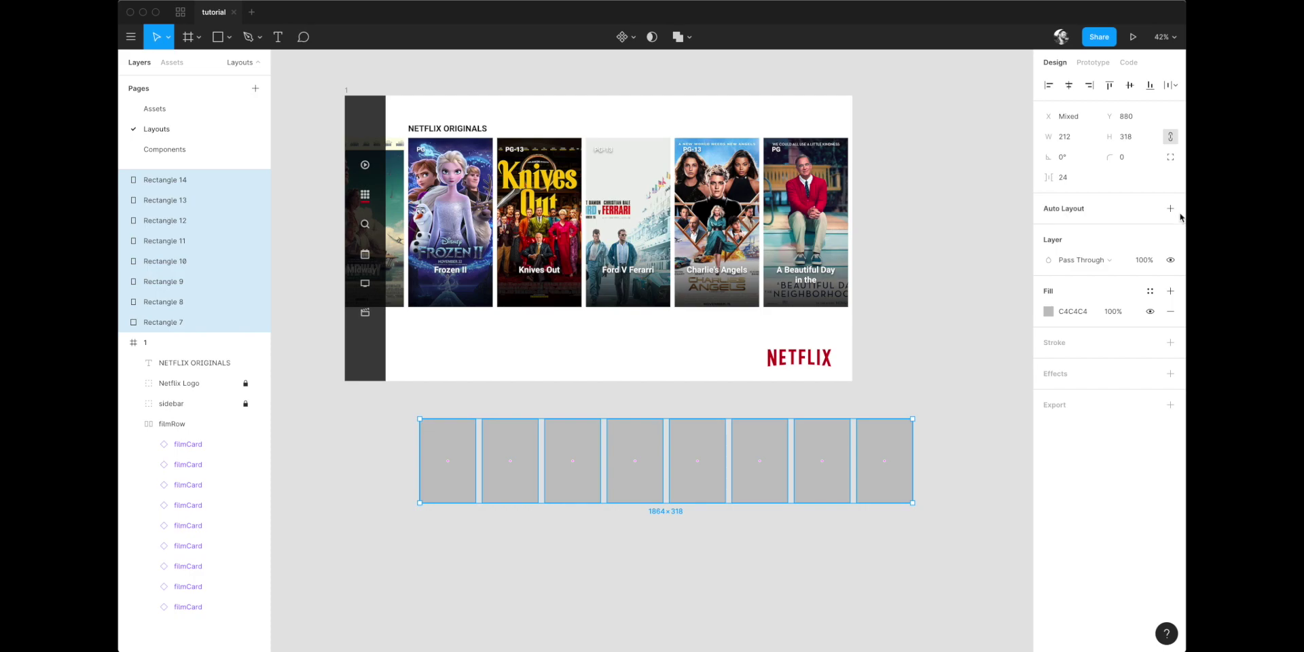
key("shift+a")
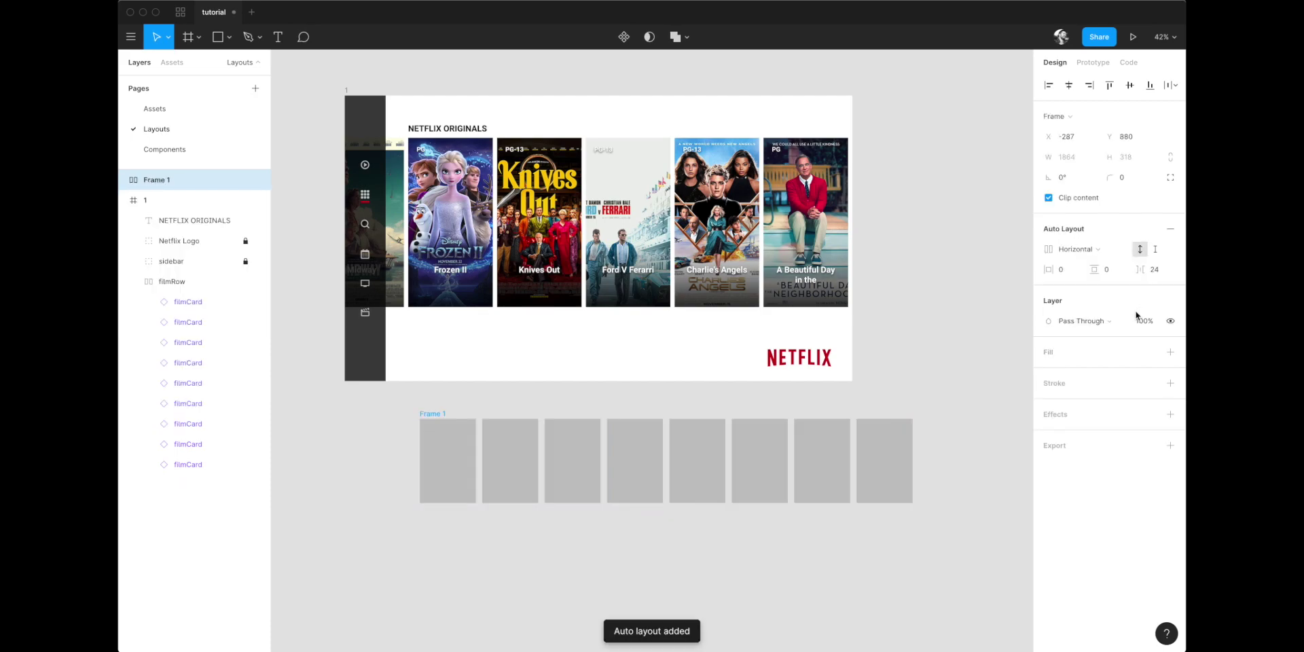
Rename the auto layout frame of rectangles as filmRowSmall and set its item spacing to 16
left_click(460, 406)
left_click(443, 414)
key("super+r")
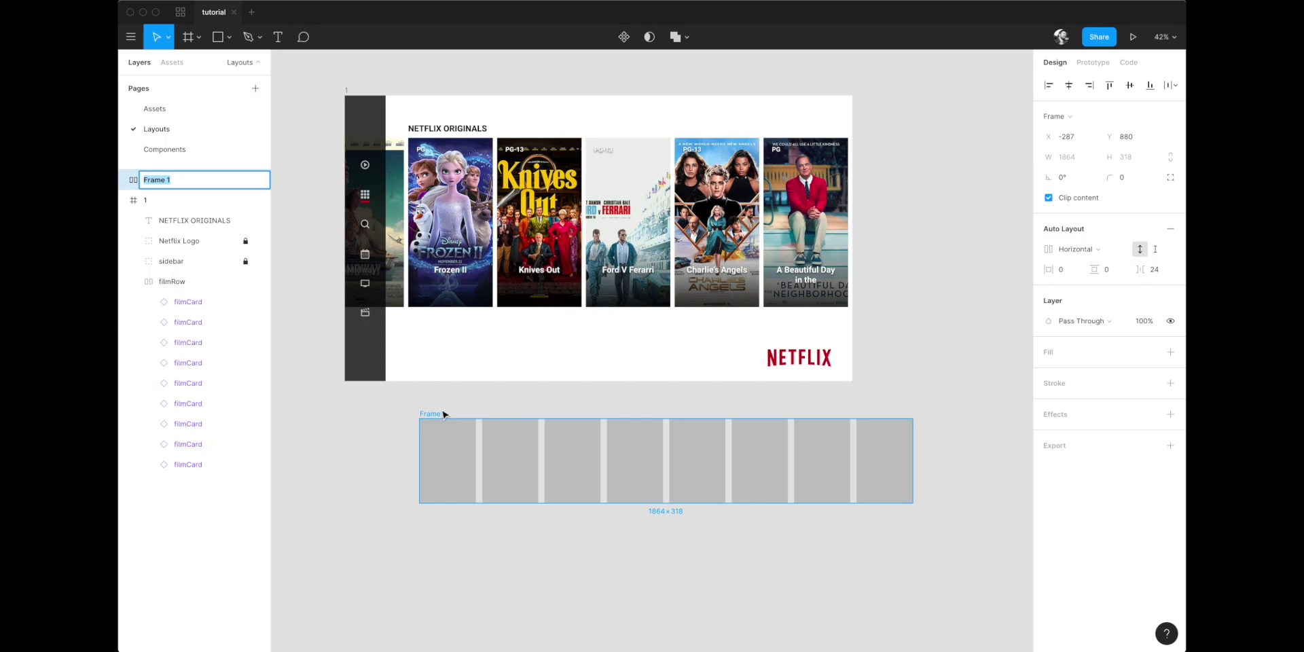
type("s")
type("ilmRowSmall")
key("Return")
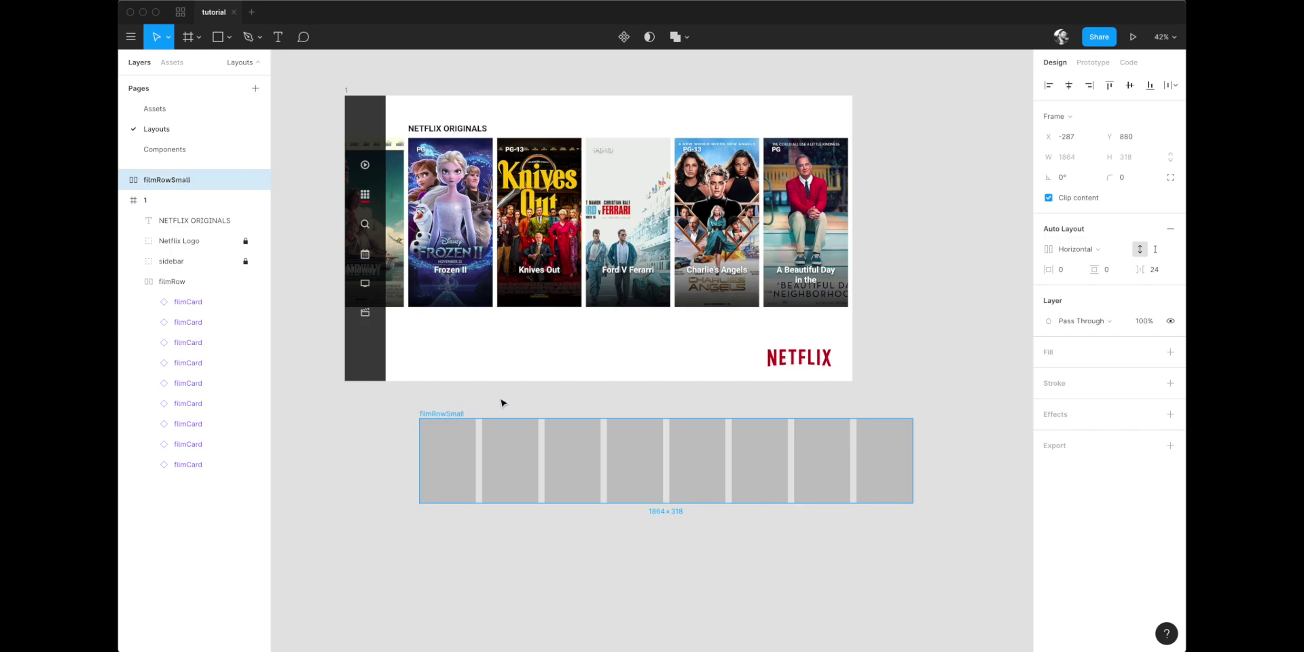
left_click(1162, 271)
type("16")
key("Return")
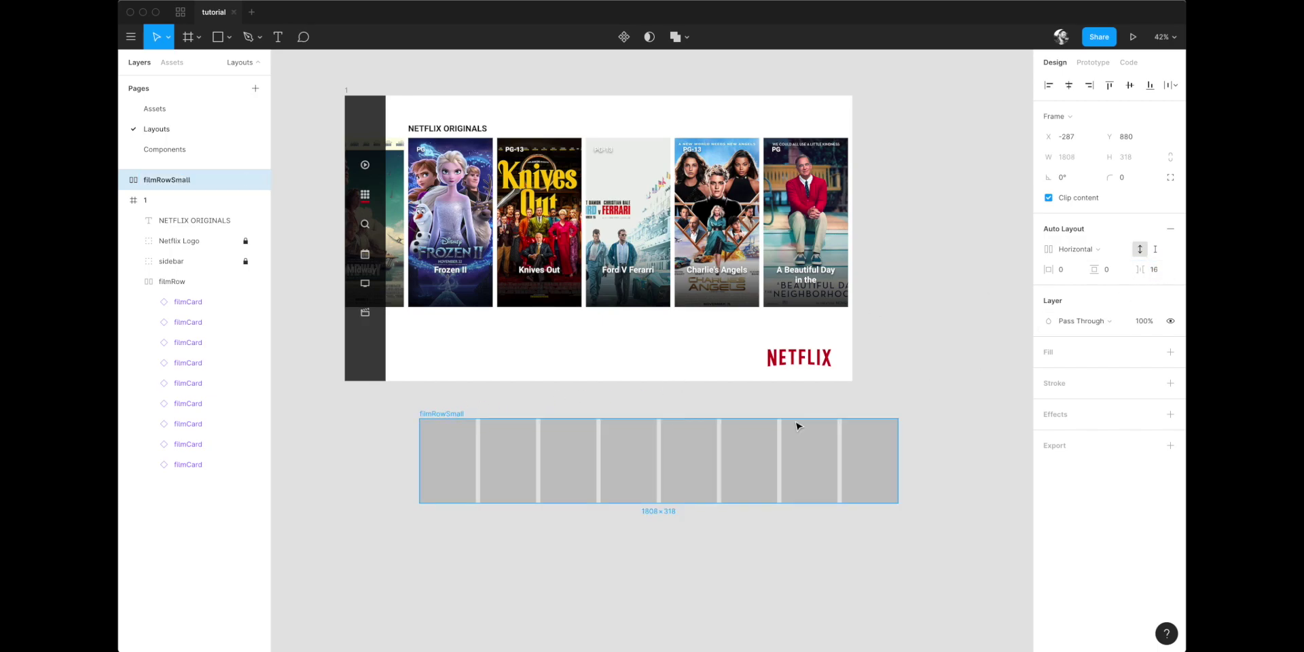
Move filmRowSmall into frame 1 below the film posters, aligned with the left edge of the Frozen II card
left_click(580, 550)
left_click_drag(453, 418, 445, 386)
scroll(440, 313, "up", 5)
left_click(445, 528)
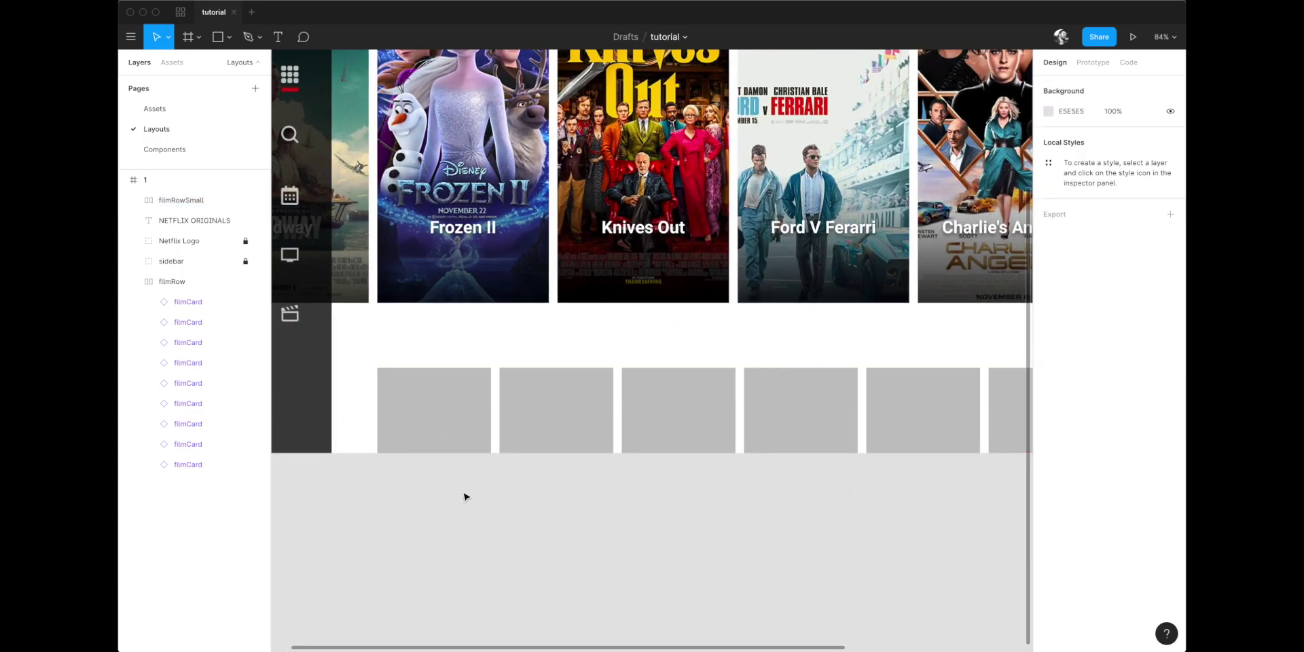
Copy the NETFLIX ORIGINALS heading to just above filmRowSmall, placing the copy at X -331, Y 524
scroll(464, 497, "down", 4)
scroll(457, 489, "down", 1)
left_click_drag(437, 204, 450, 385)
scroll(449, 383, "up", 6)
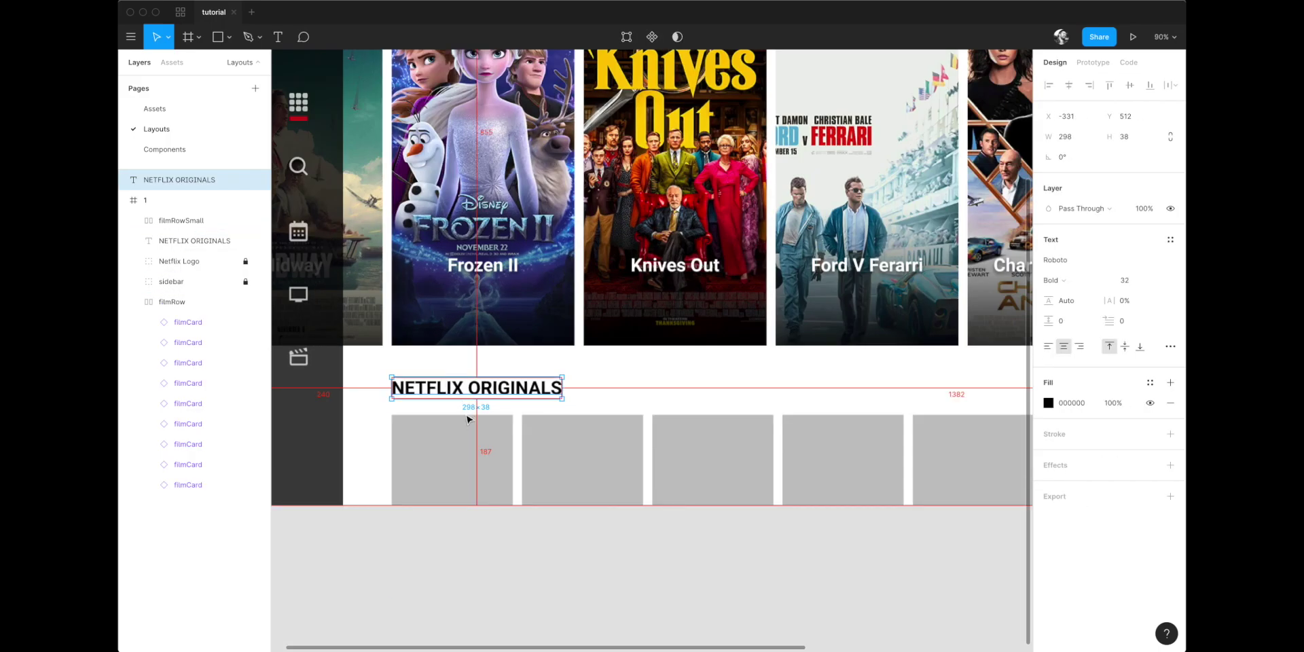
key("shift+Down")
key("Down")
key("Down")
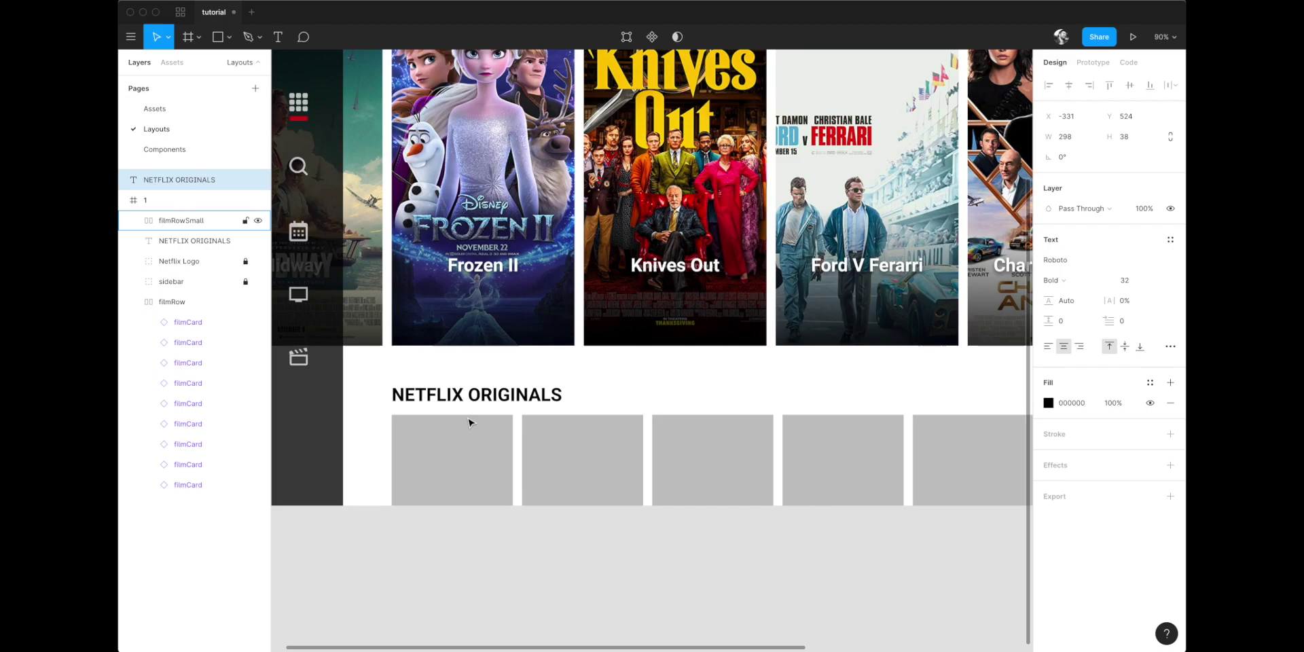
Change the copied heading's text to "Based on your search" and left-align it with the small film row at X -331
type("Ba")
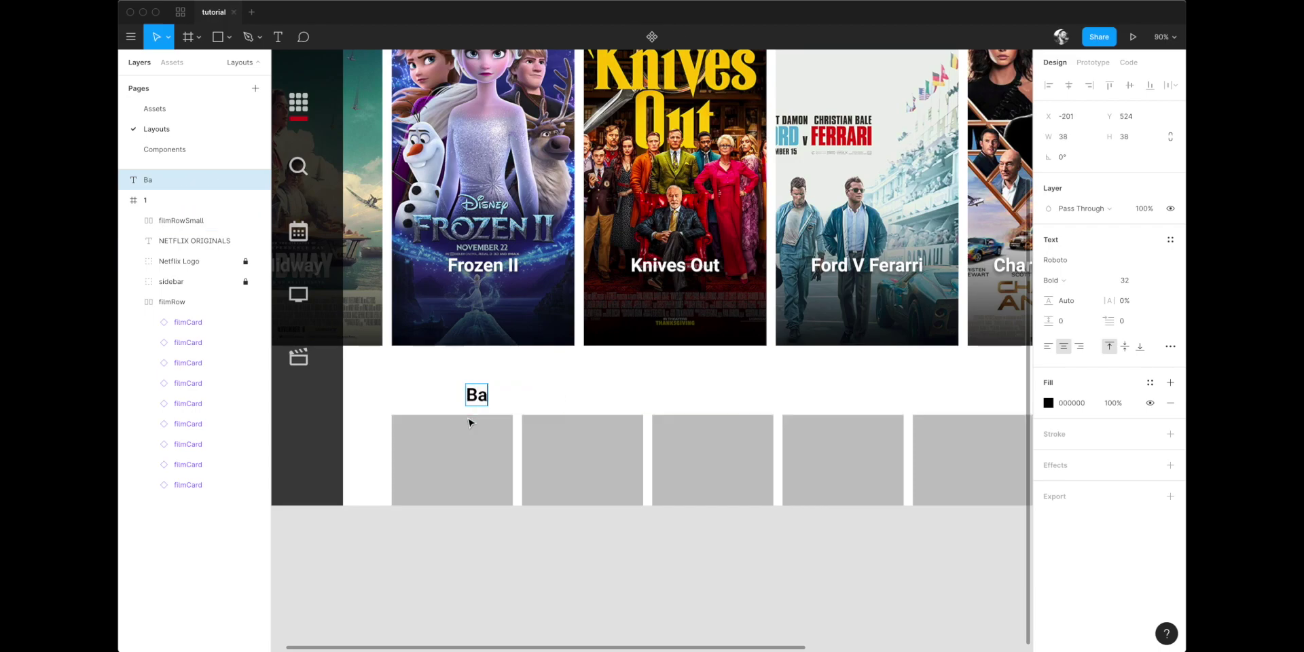
key("Escape")
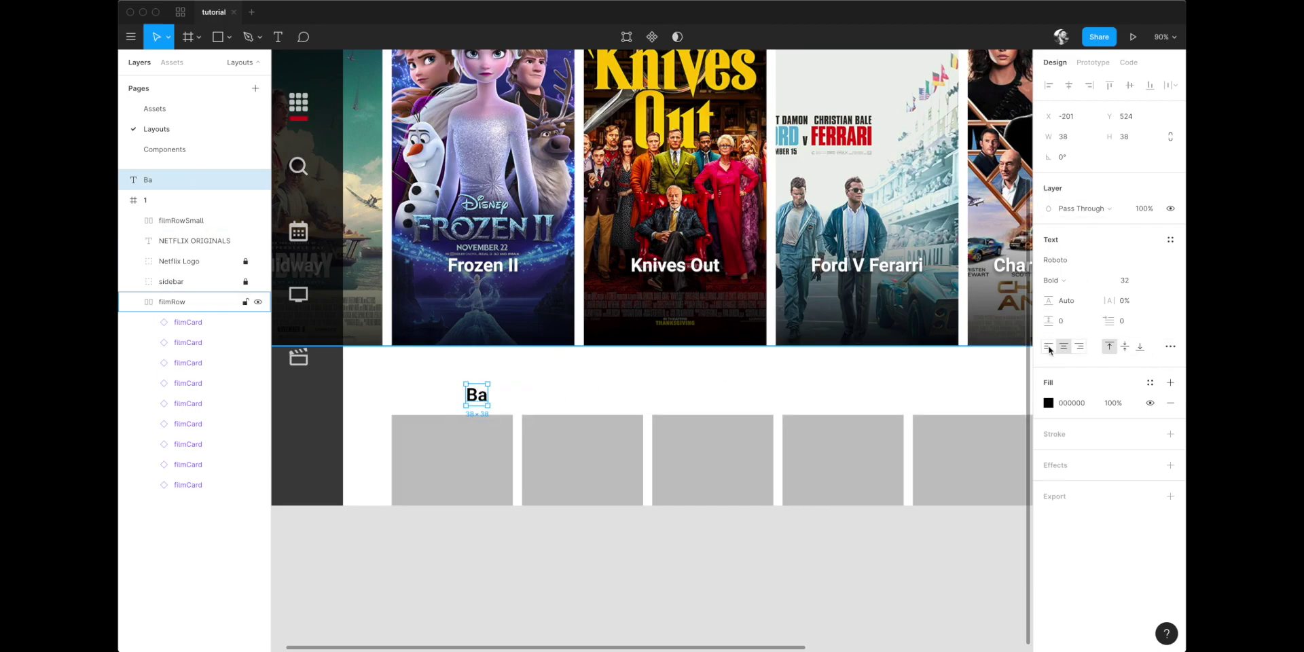
left_click_drag(473, 401, 402, 393)
key("Return")
type("sed on your search")
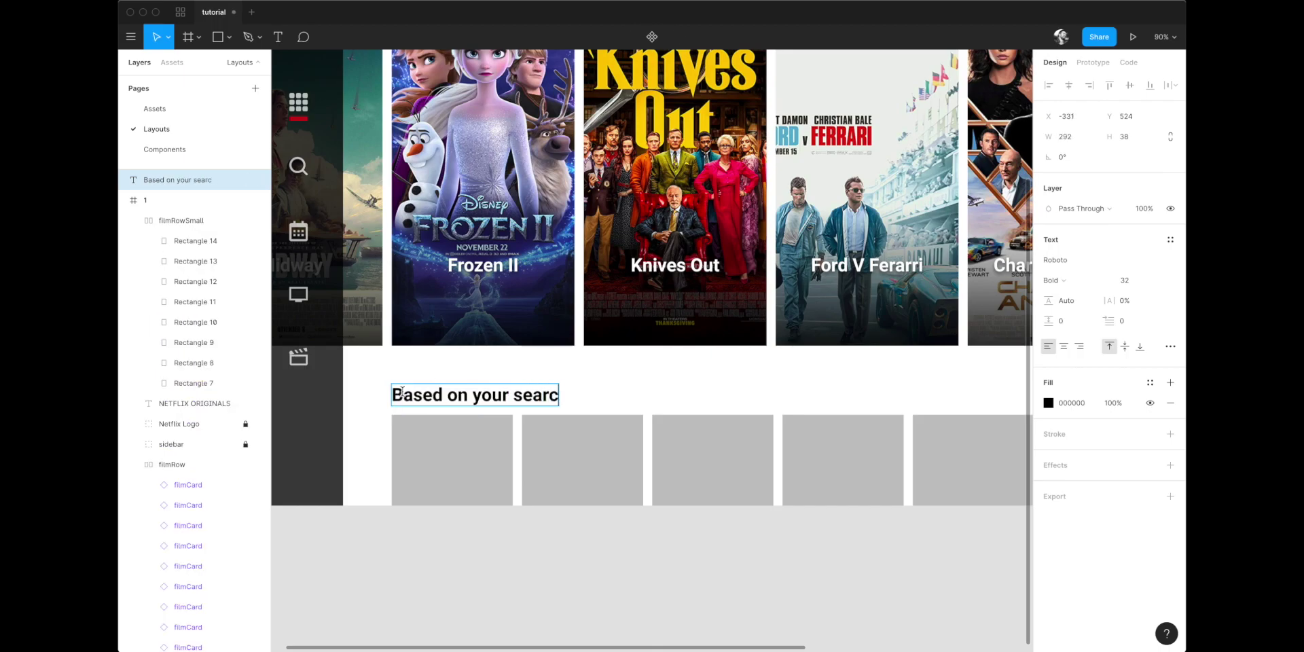
key("Escape")
scroll(404, 396, "down", 5)
left_click(423, 505)
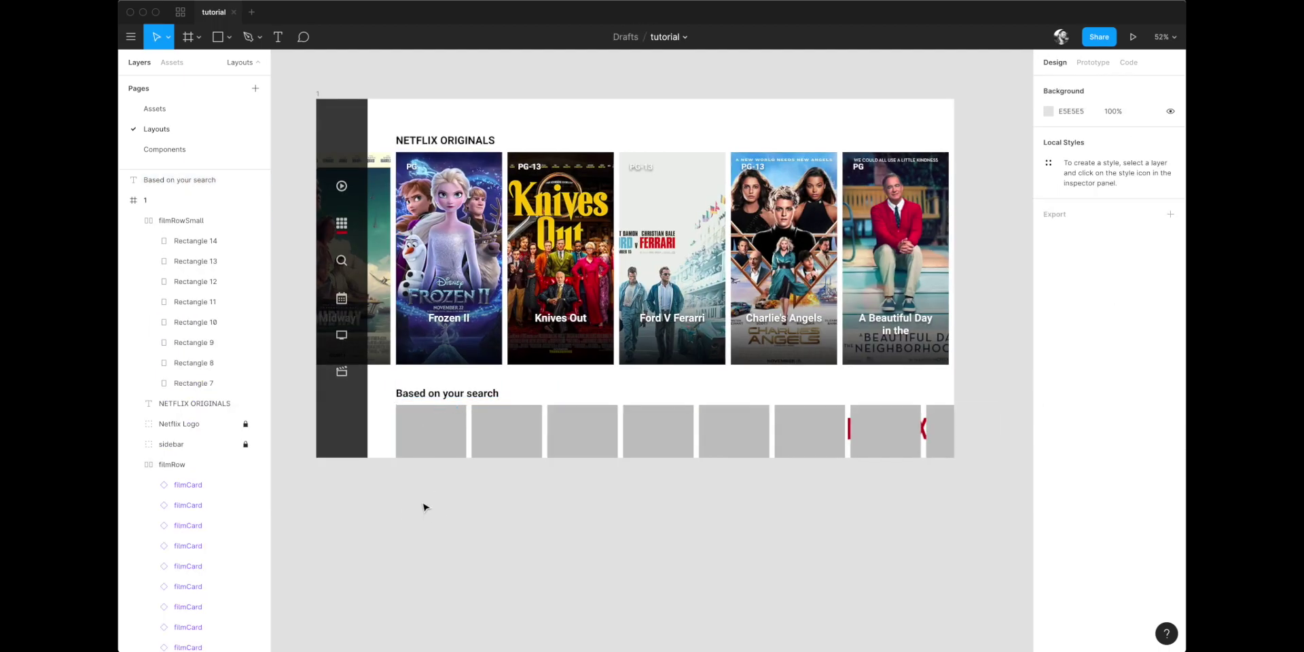
Send filmRowSmall to the back of frame 1, behind the Netflix logo
scroll(423, 505, "down", 1)
left_click(561, 447)
key("bracketleft")
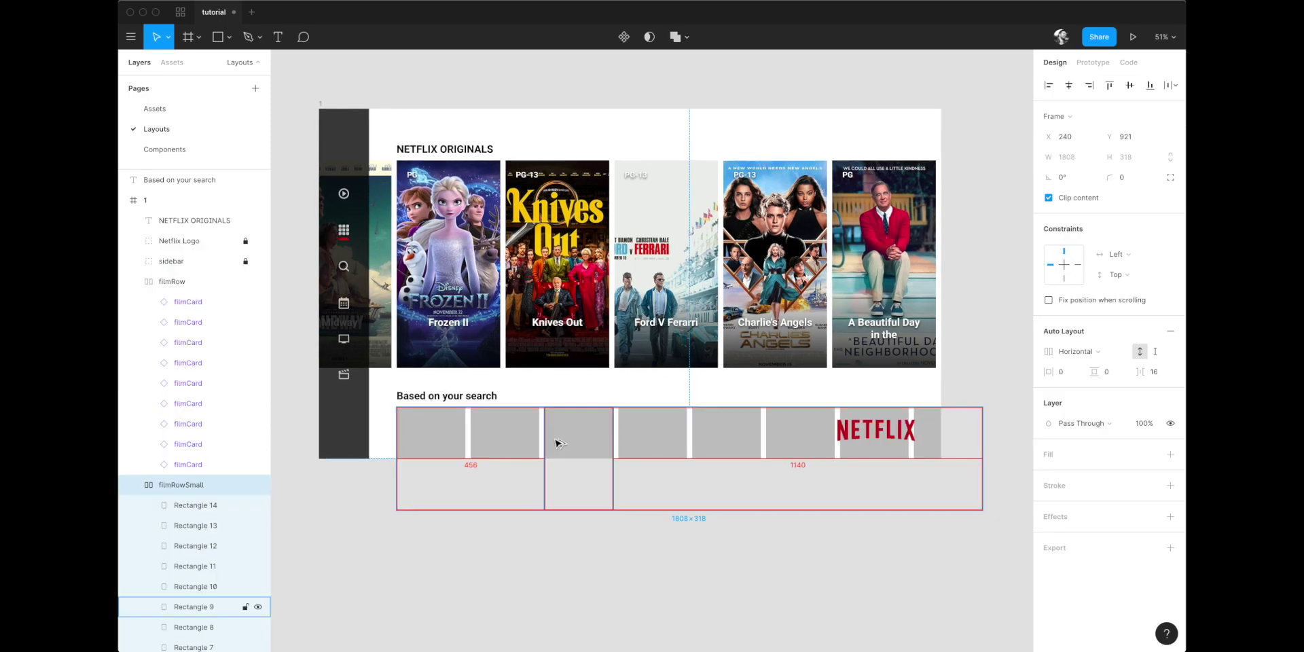
left_click(719, 591)
left_click_drag(719, 591, 686, 572)
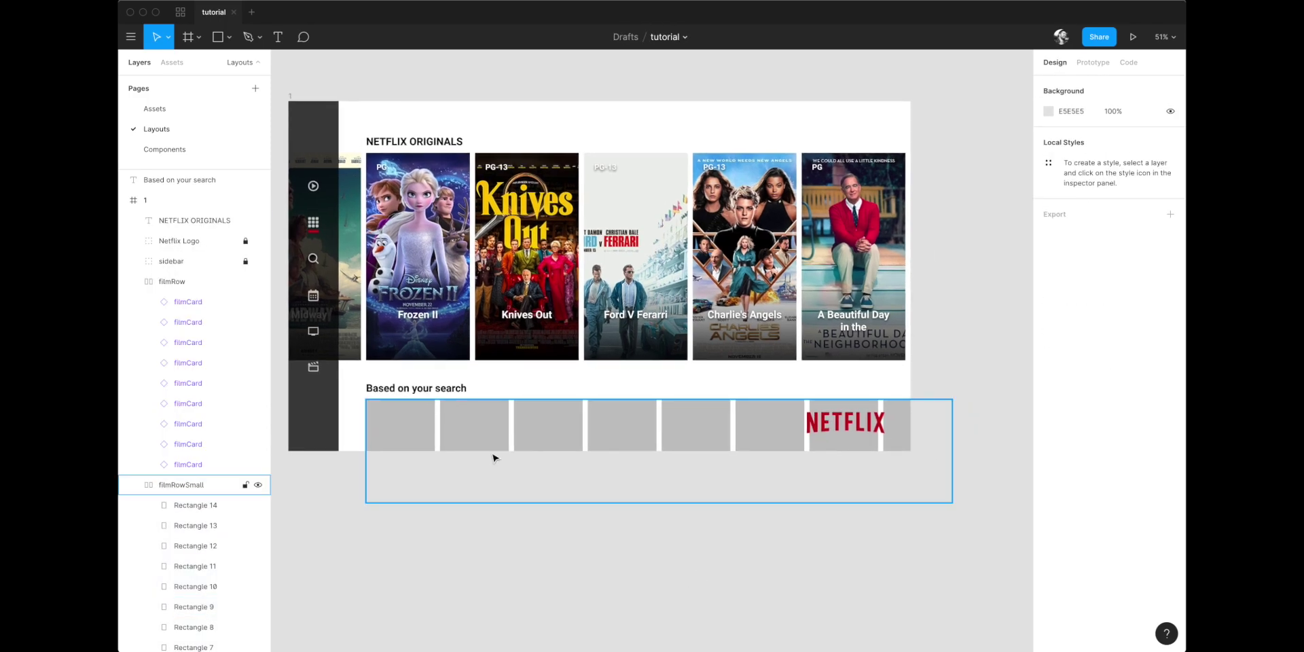
Try to fill the grey rectangles by fetching and syncing the Google Sheets data for the current page only
key("super+alt+p")
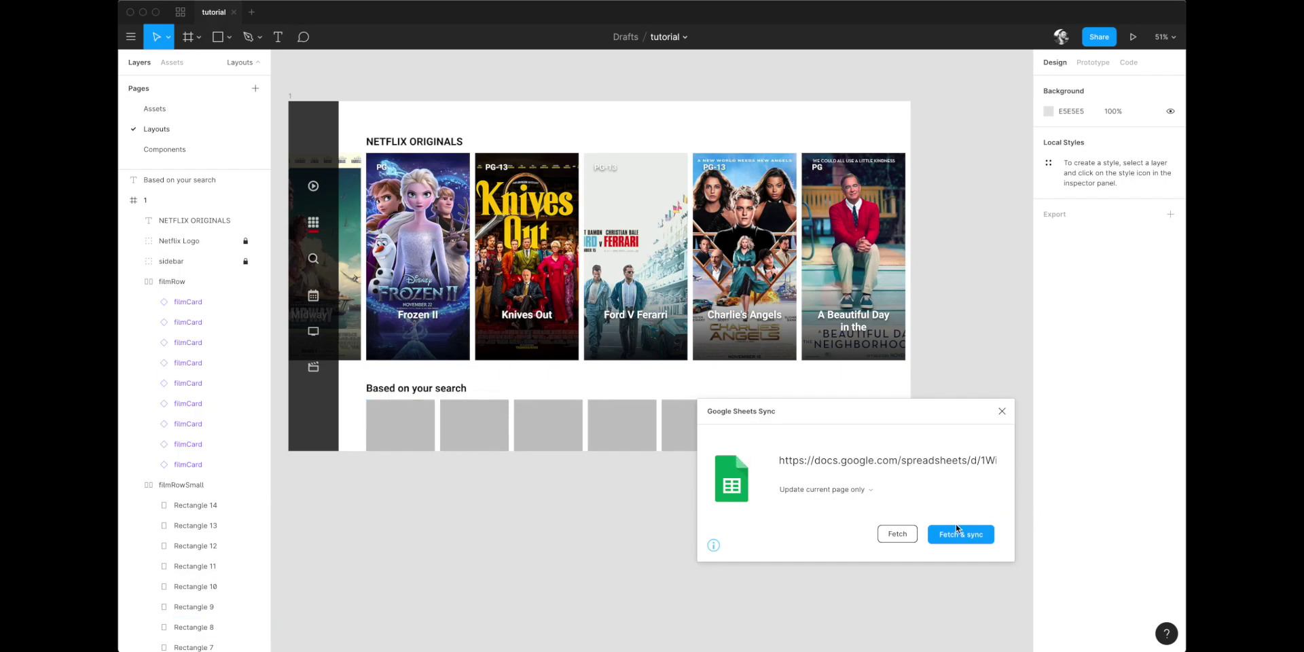
left_click(957, 534)
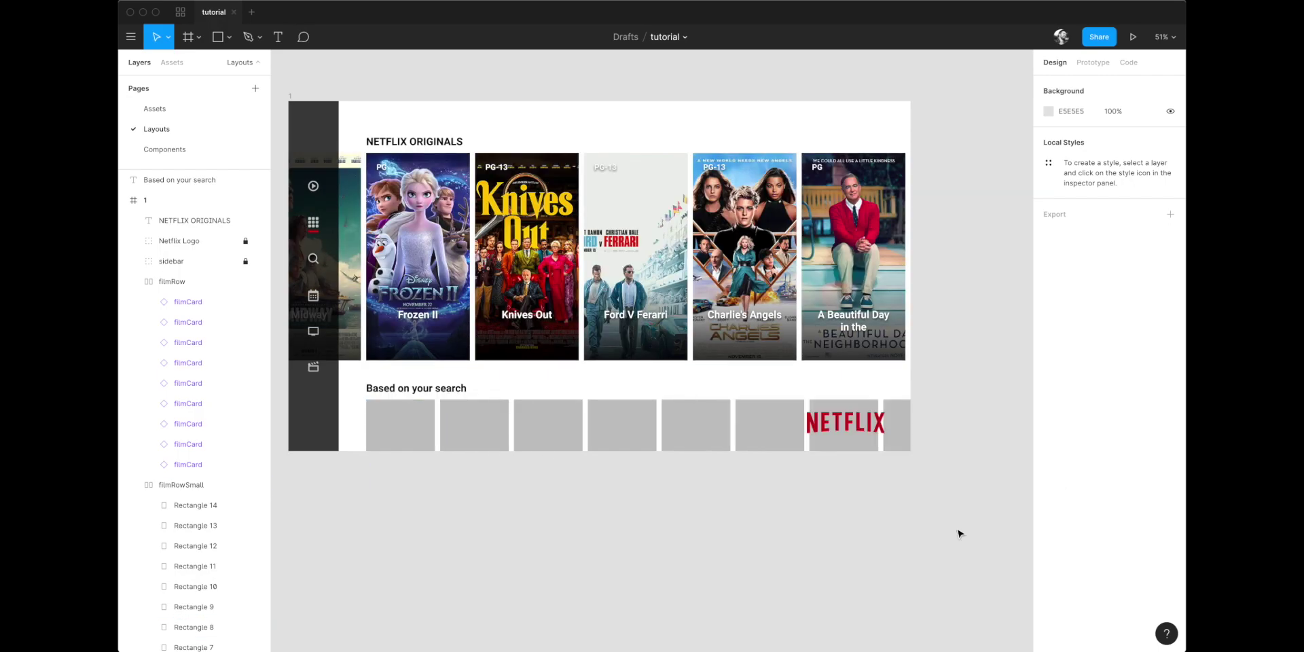
left_click(616, 568)
Rename all eight rectangles inside filmRowSmall as #moviePoster
left_click(422, 431)
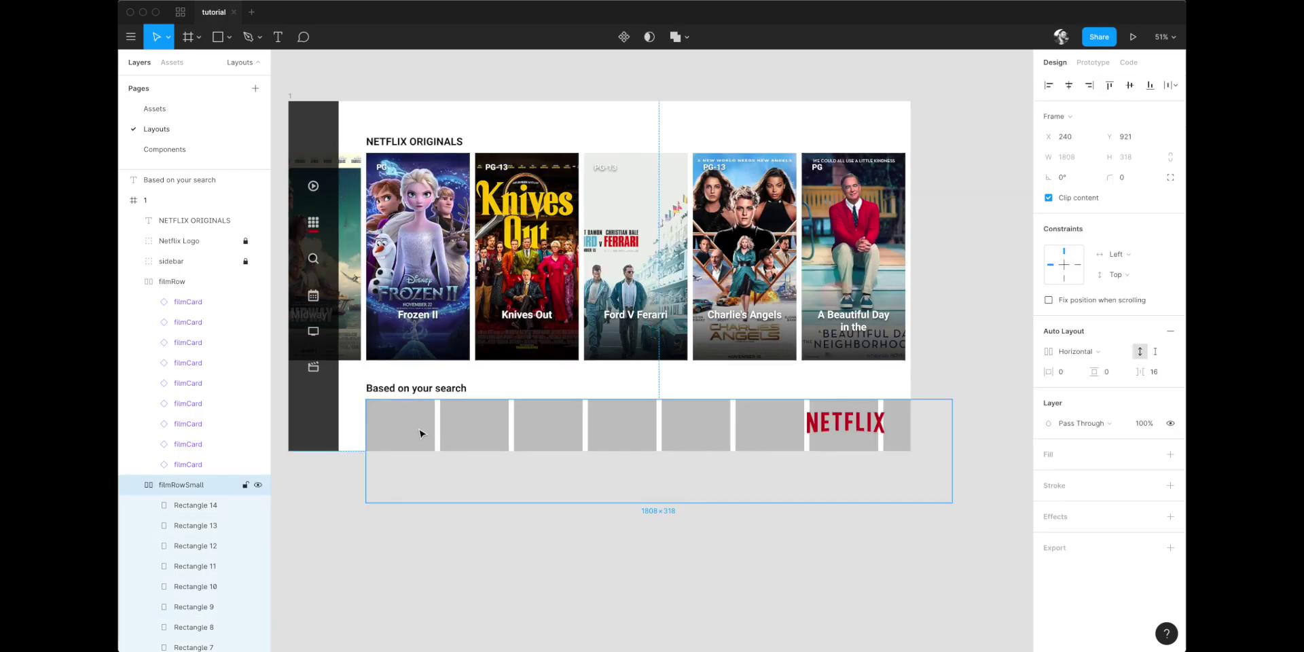
left_click(202, 507)
scroll(203, 508, "down", 1)
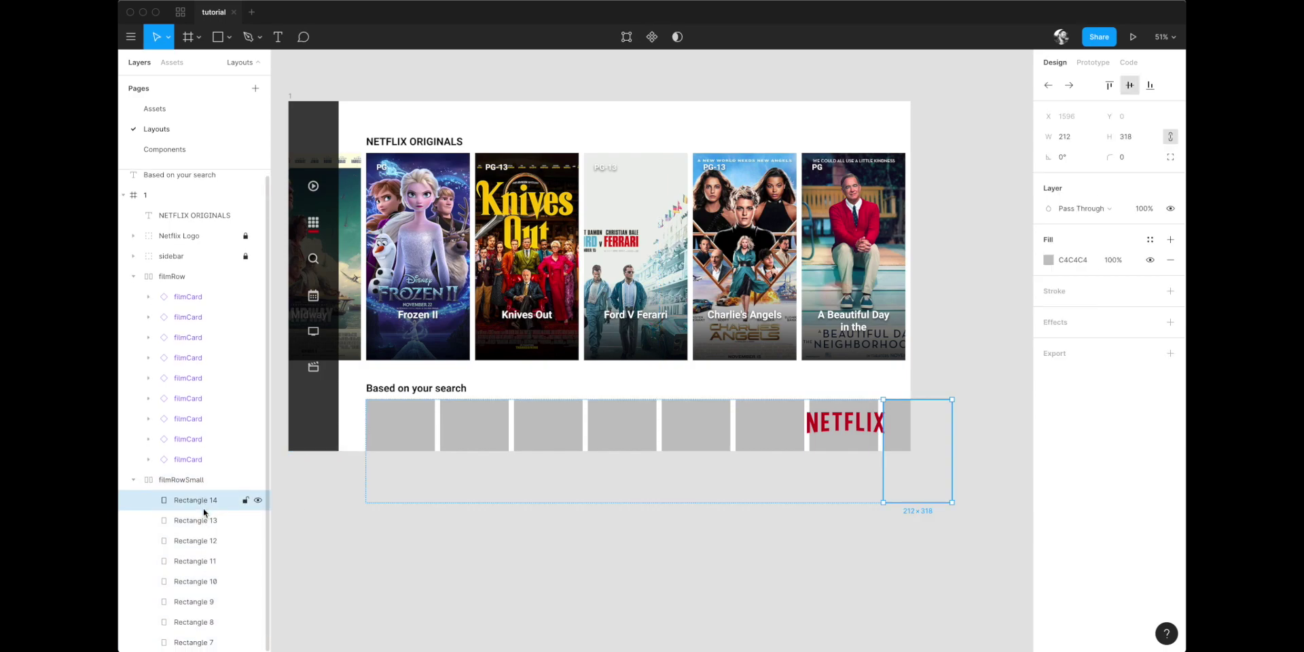
left_click(205, 643, "shift")
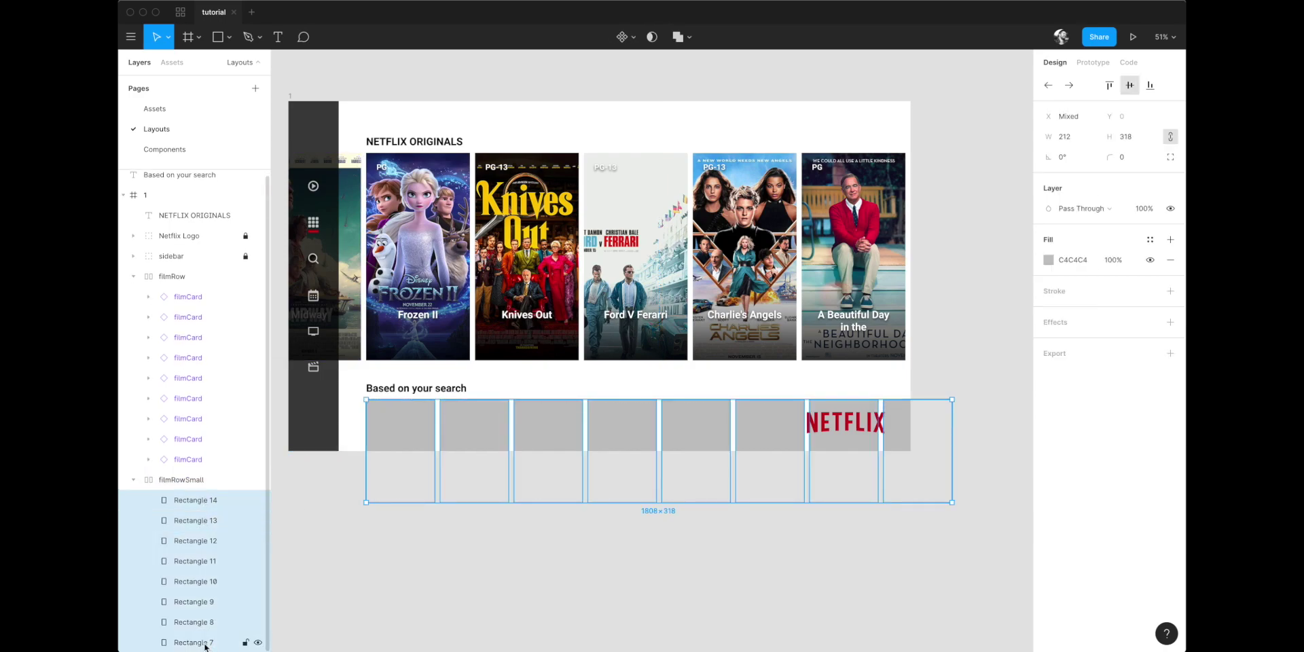
key("super+r")
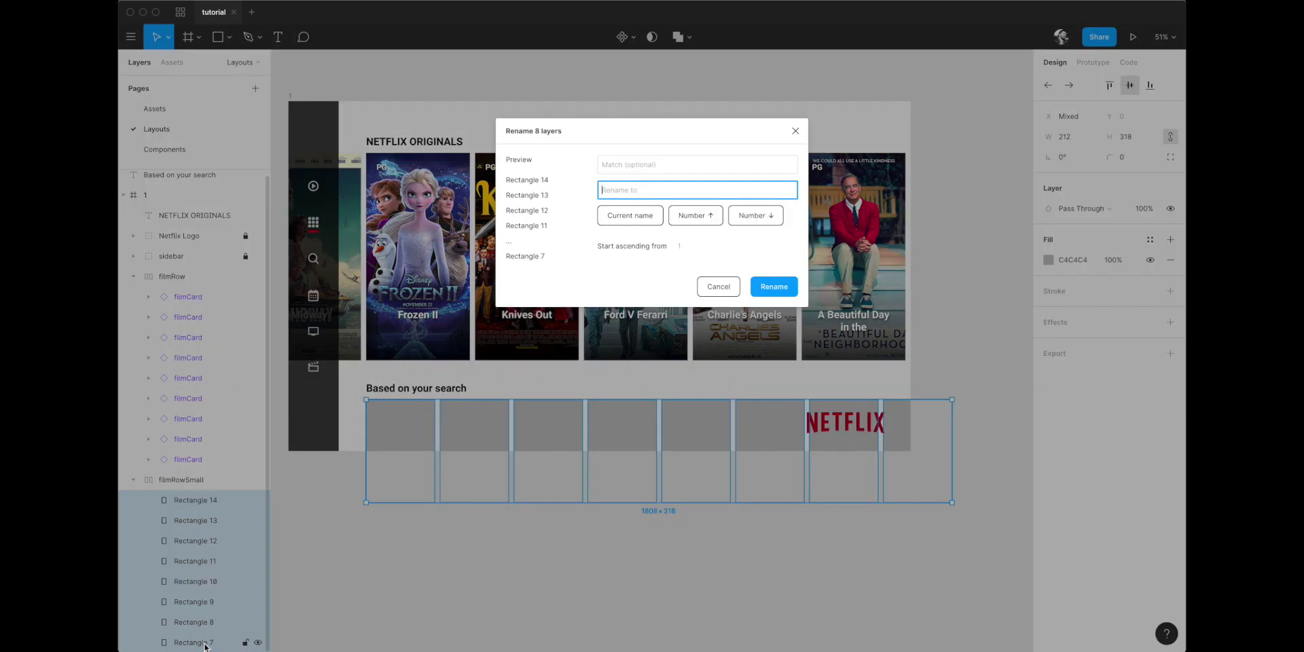
type("#")
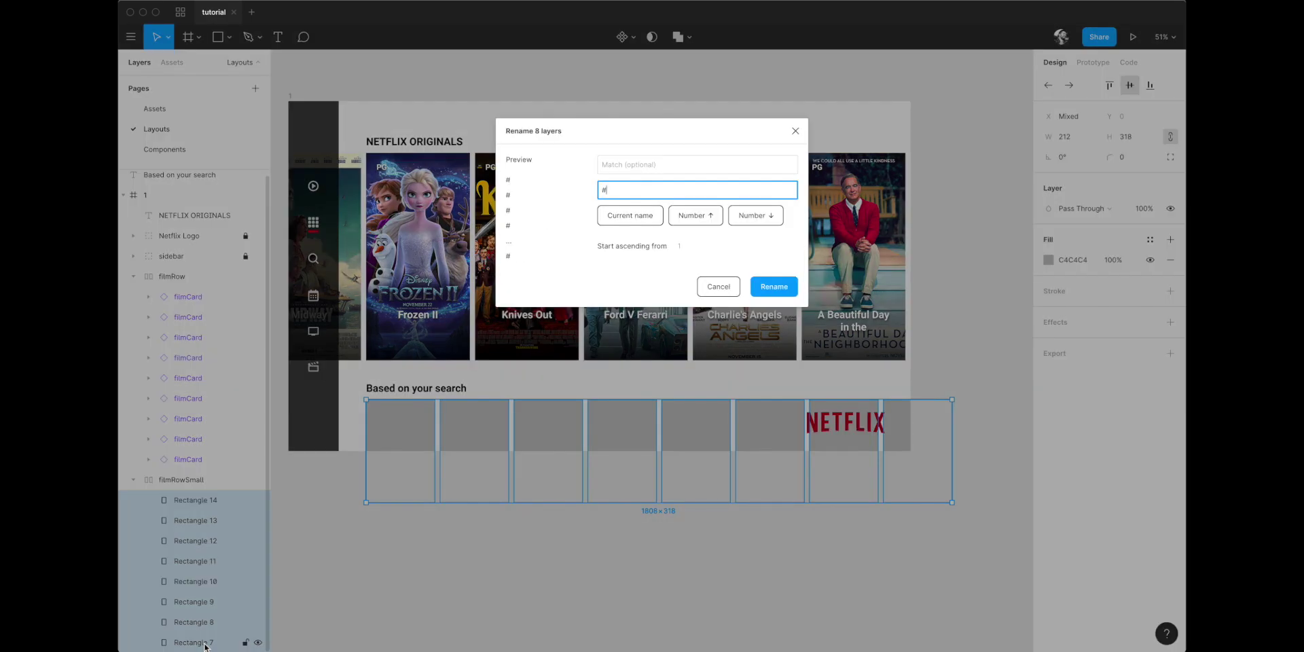
type("moviePoster")
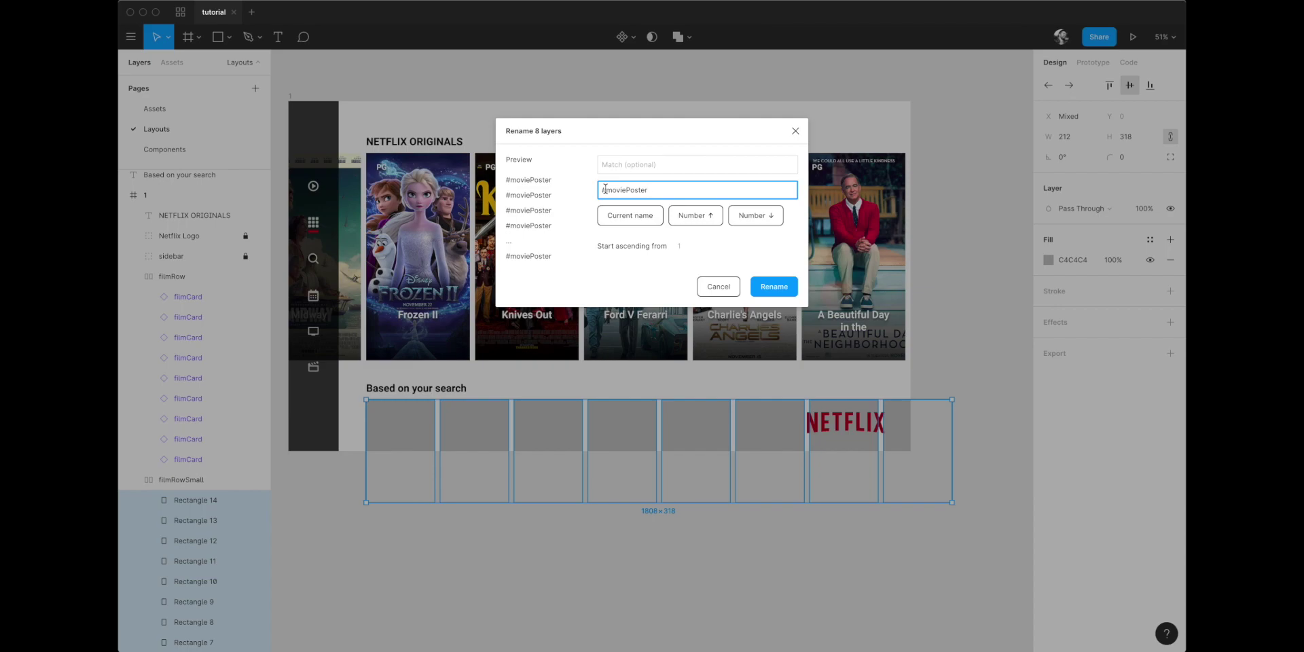
left_click(780, 288)
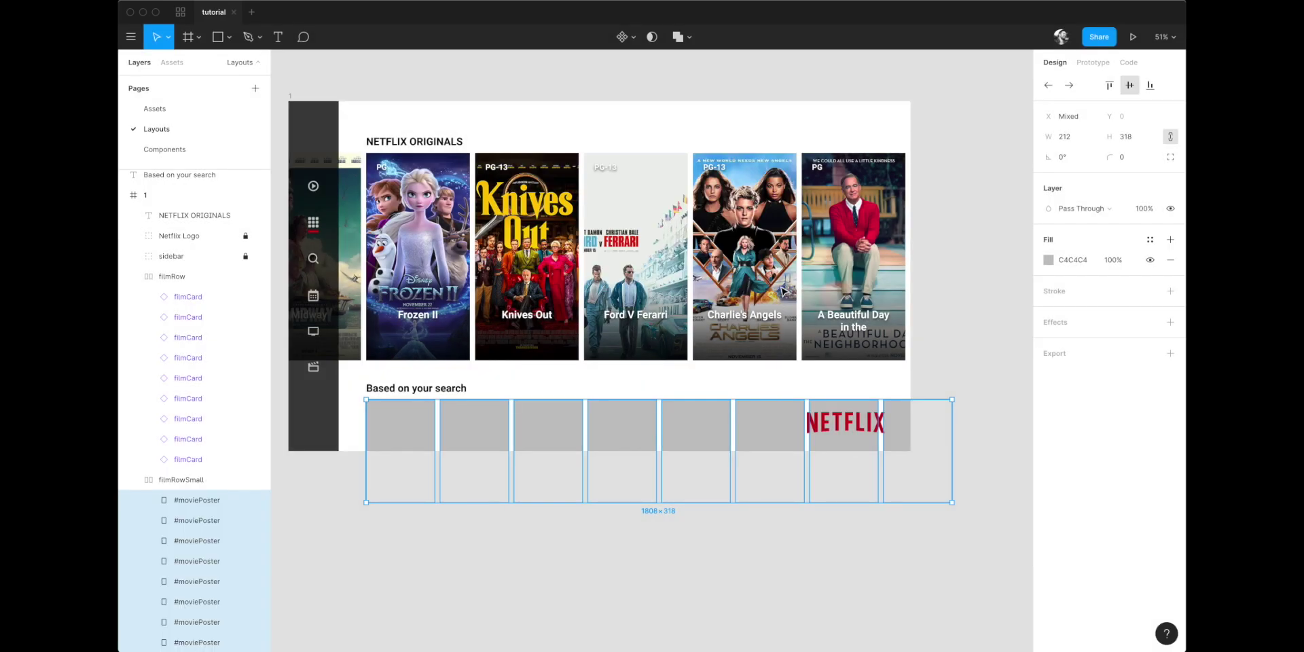
Fetch and sync the Google Sheets data on the current page to fill the #moviePoster layers with posters
key("super+alt+p")
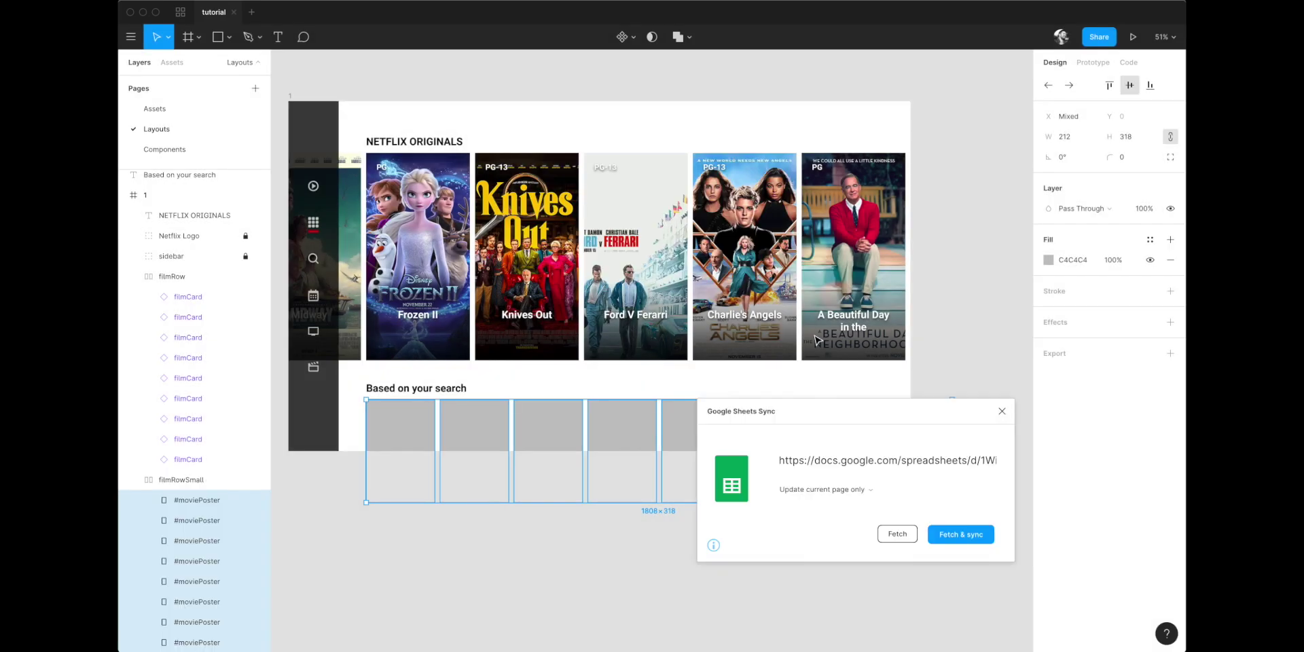
left_click(939, 533)
left_click(1002, 411)
left_click(988, 346)
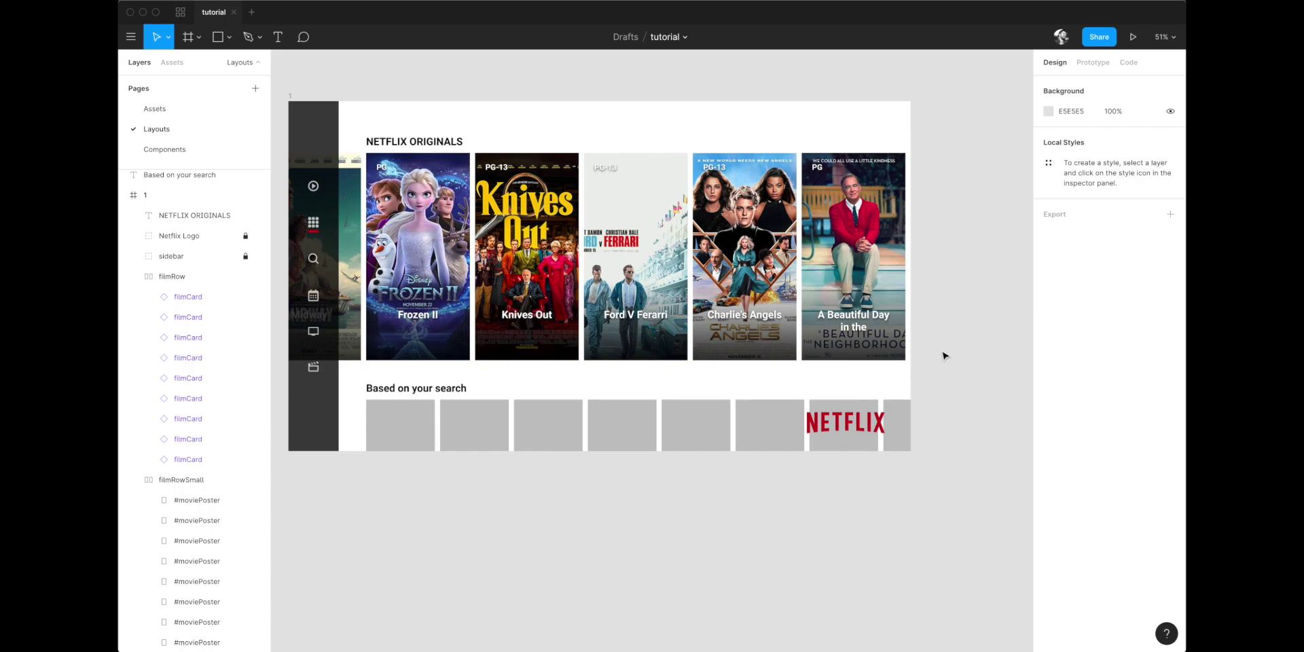
key("super+alt+p")
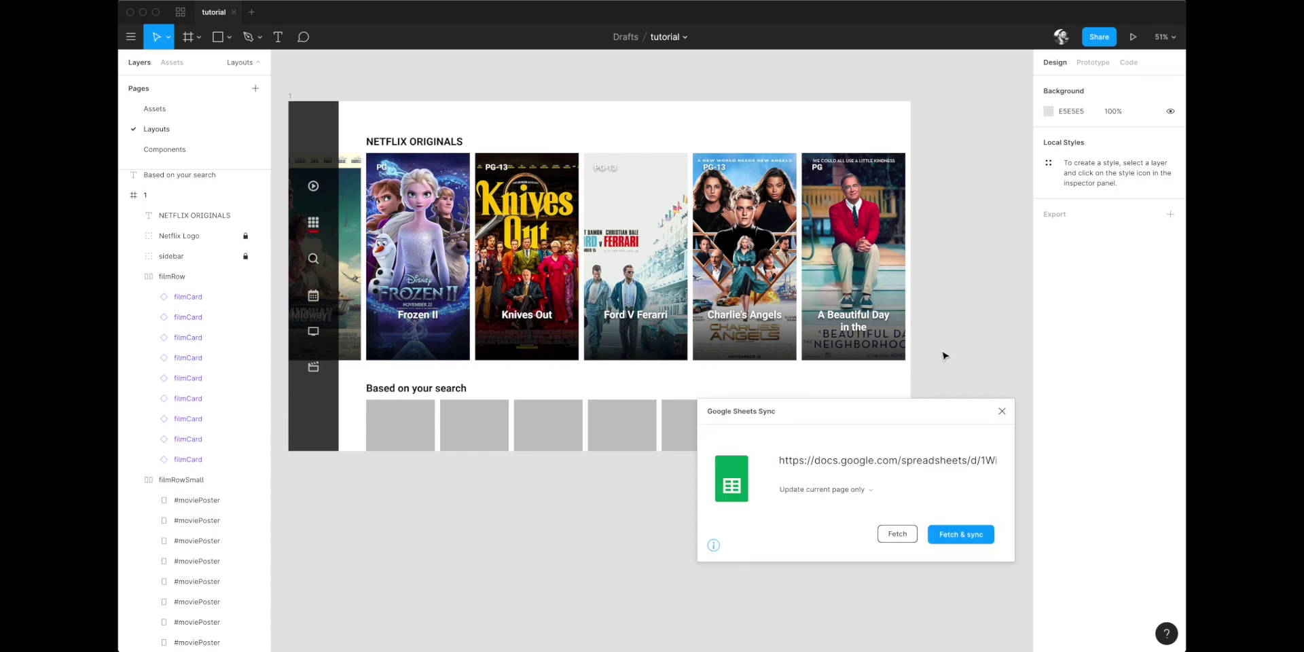
left_click_drag(931, 415, 930, 425)
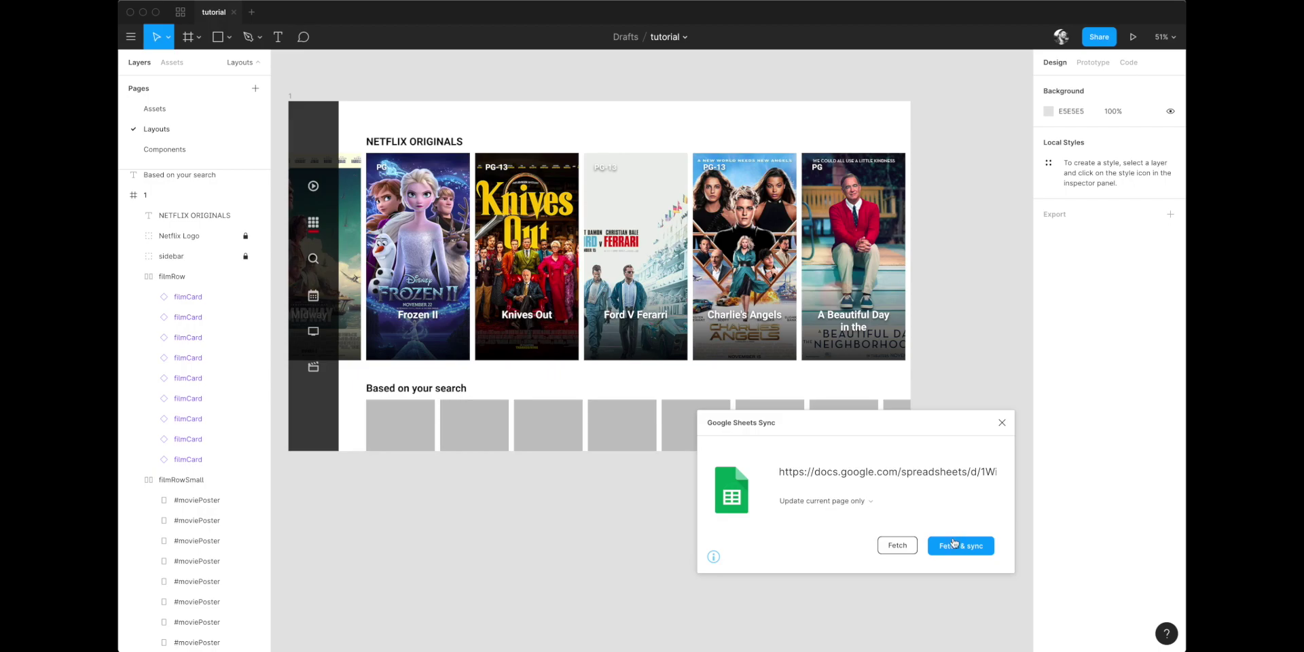
left_click(954, 543)
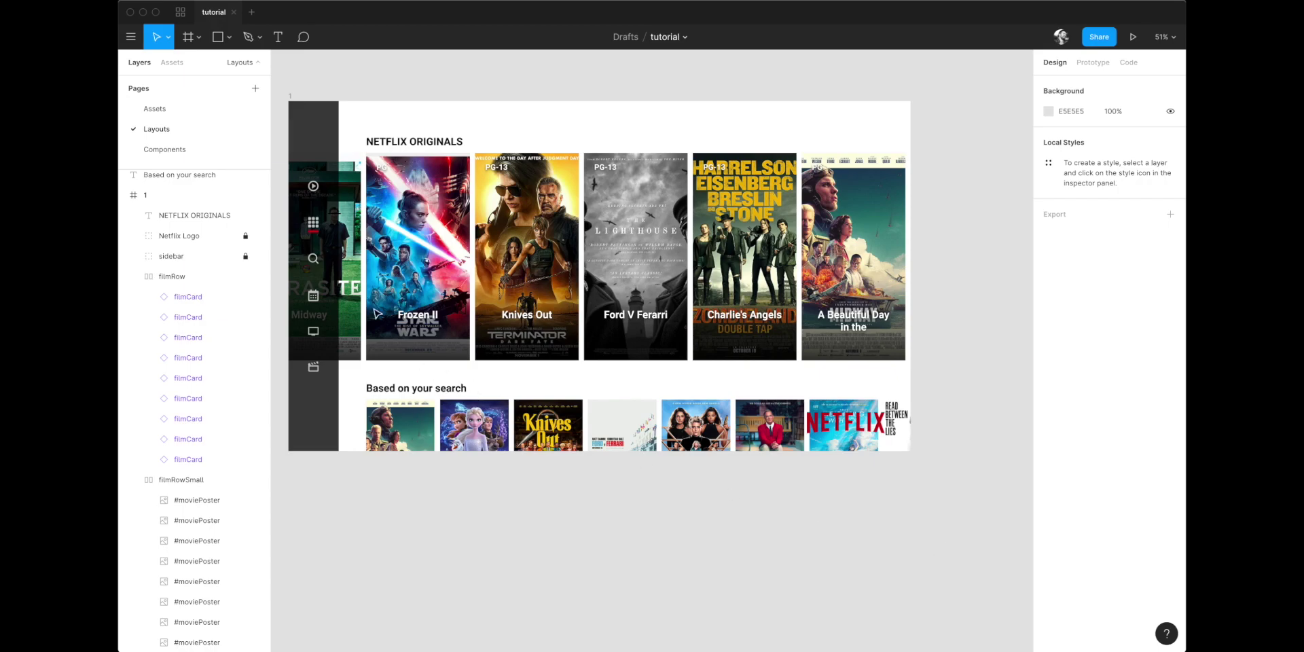
Cut filmRowSmall out of frame 1 and sync Google Sheets again to restore the matching posters in filmRow
left_click(436, 414)
key("Delete")
key("super+alt+p")
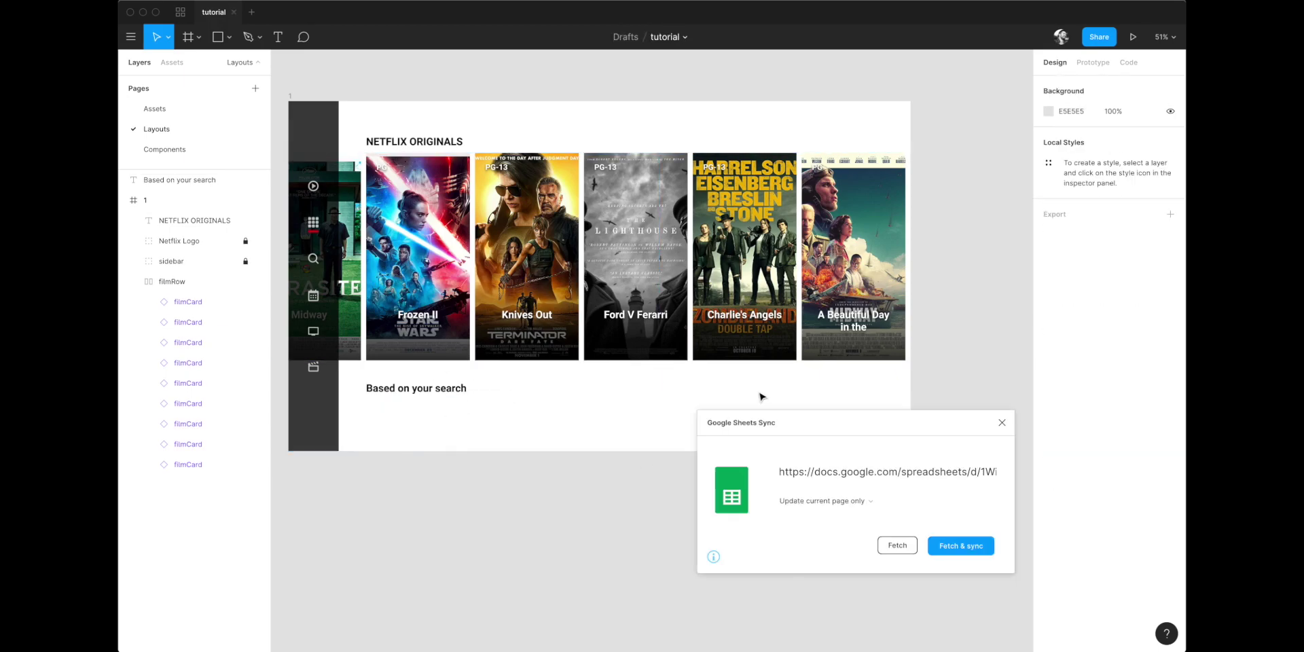
left_click(939, 544)
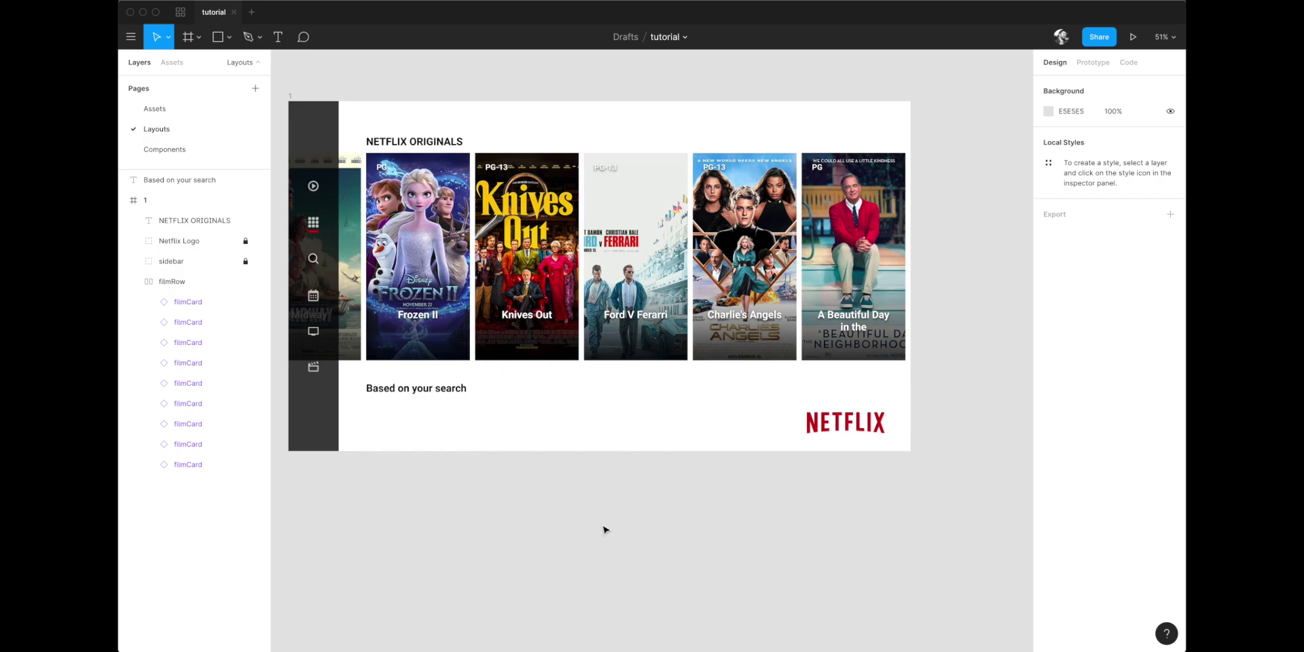
Paste filmRowSmall back and move it into frame 1 below the "Based on your search" heading at X 240, Y 921
key("super+v")
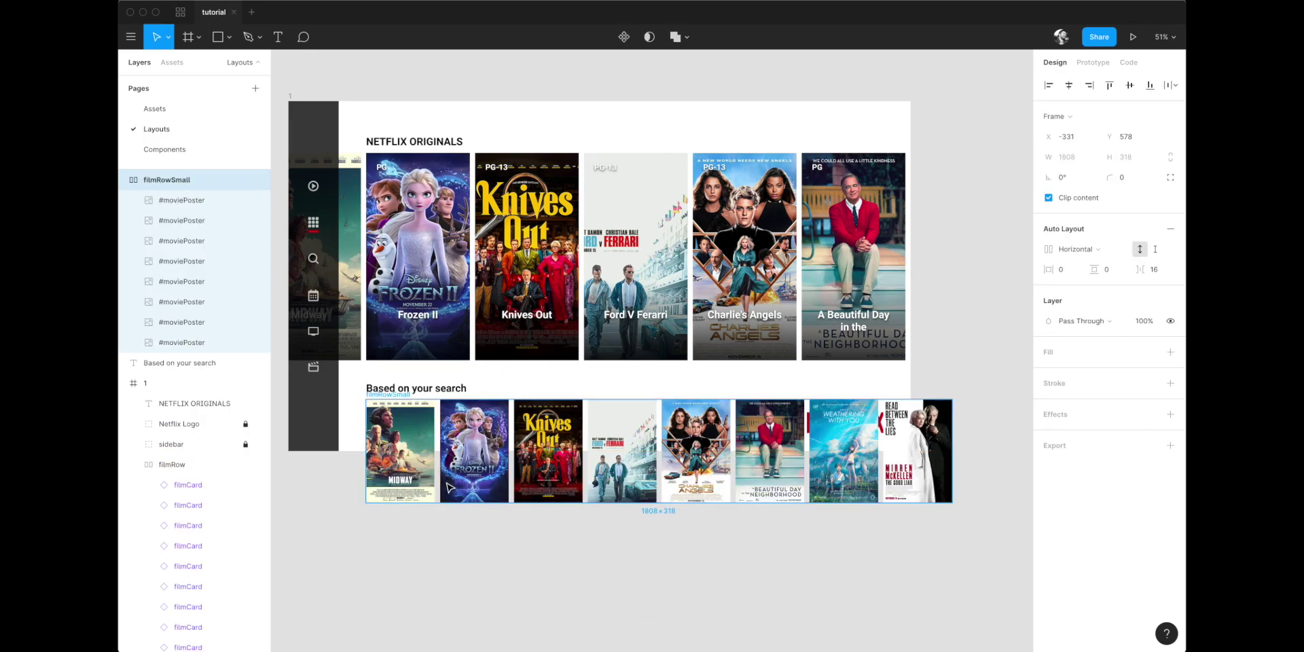
left_click(340, 500)
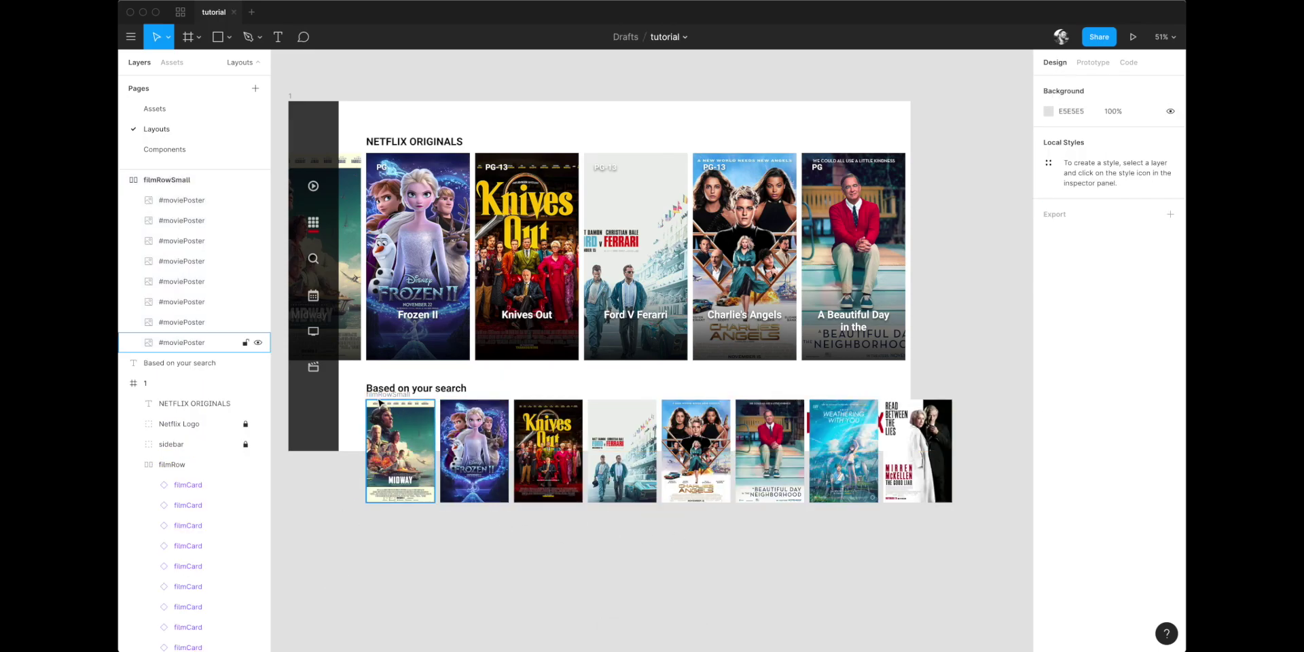
left_click_drag(378, 397, 379, 355)
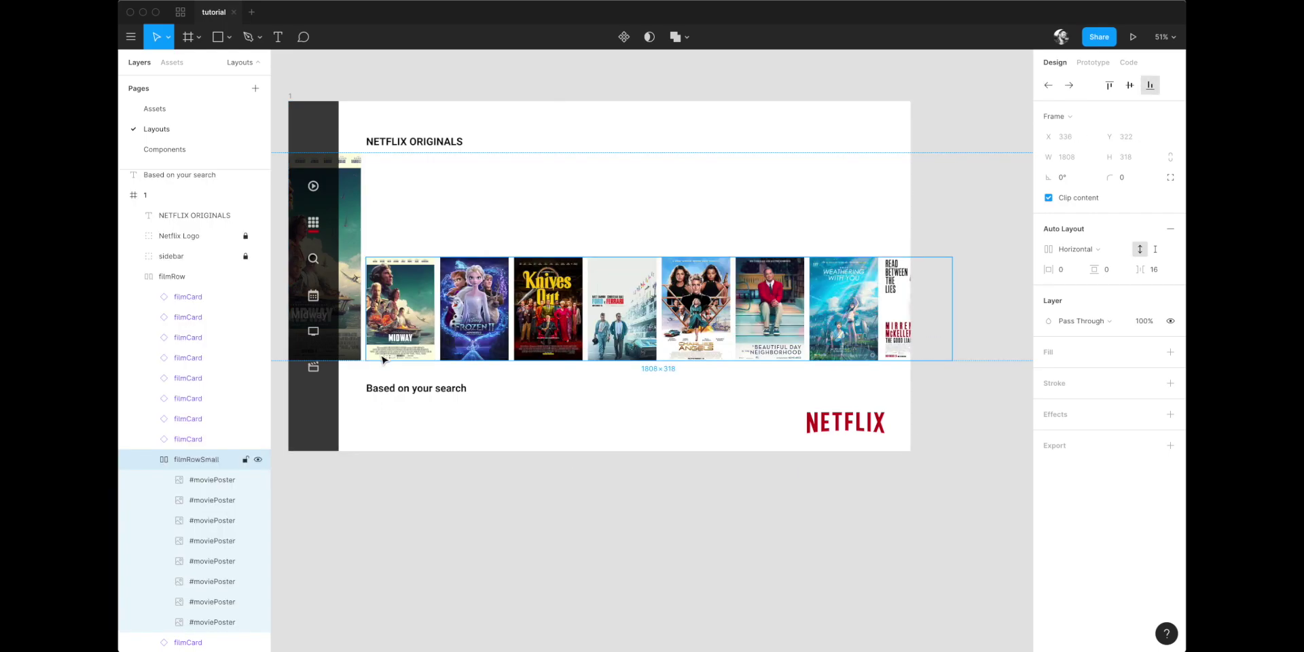
key("super+z")
left_click_drag(380, 396, 378, 370)
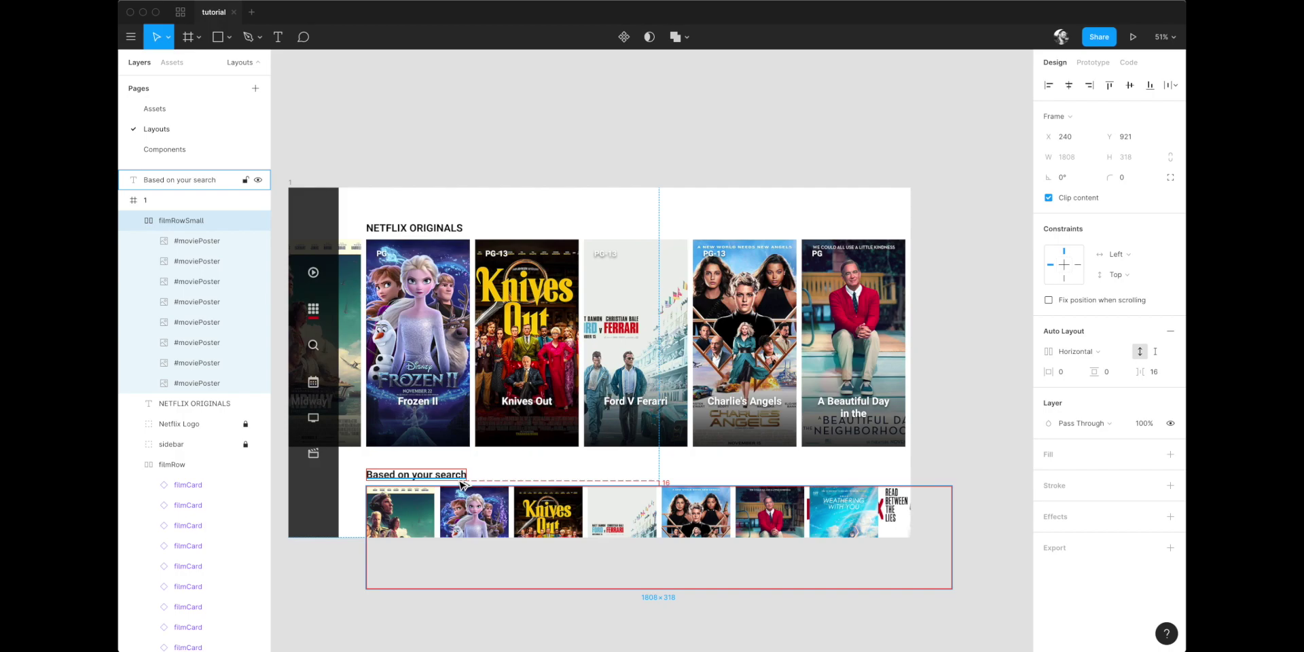
Send the pasted filmRowSmall row behind all other layers in frame 1 so the Netflix logo sits above it
left_click(755, 154)
scroll(725, 139, "down", 3)
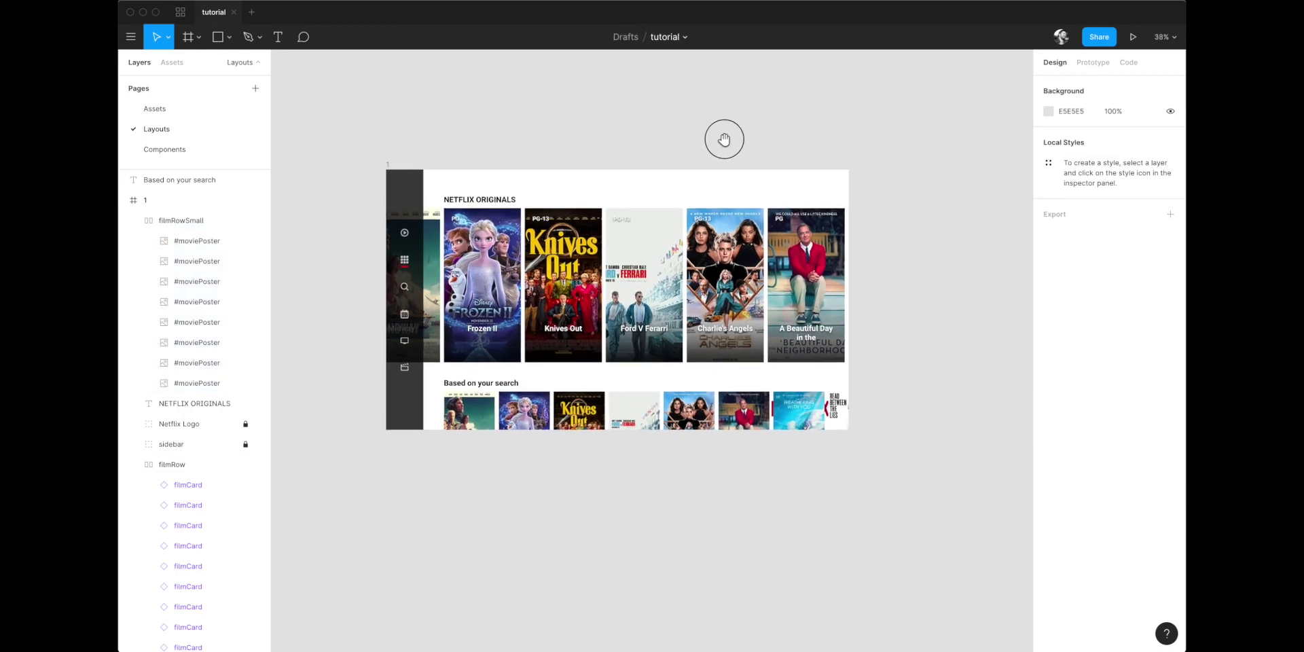
left_click(664, 424)
key("super+alt+bracketleft")
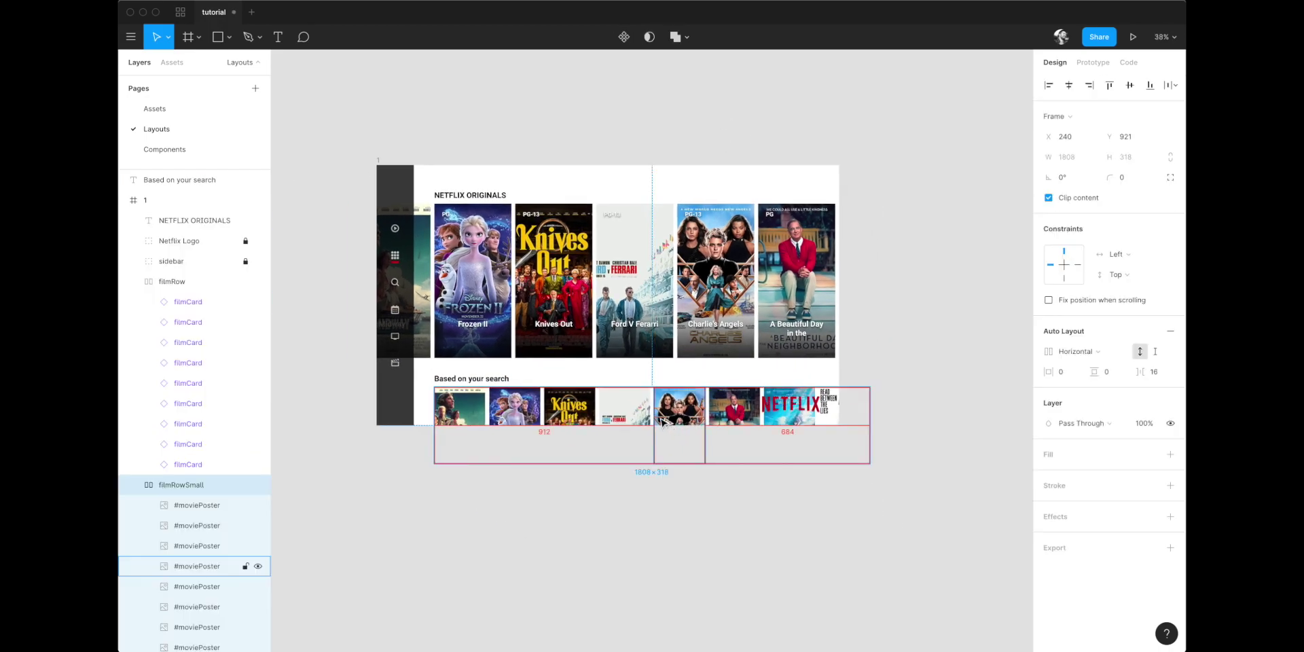
left_click(621, 563)
left_click_drag(621, 563, 579, 524)
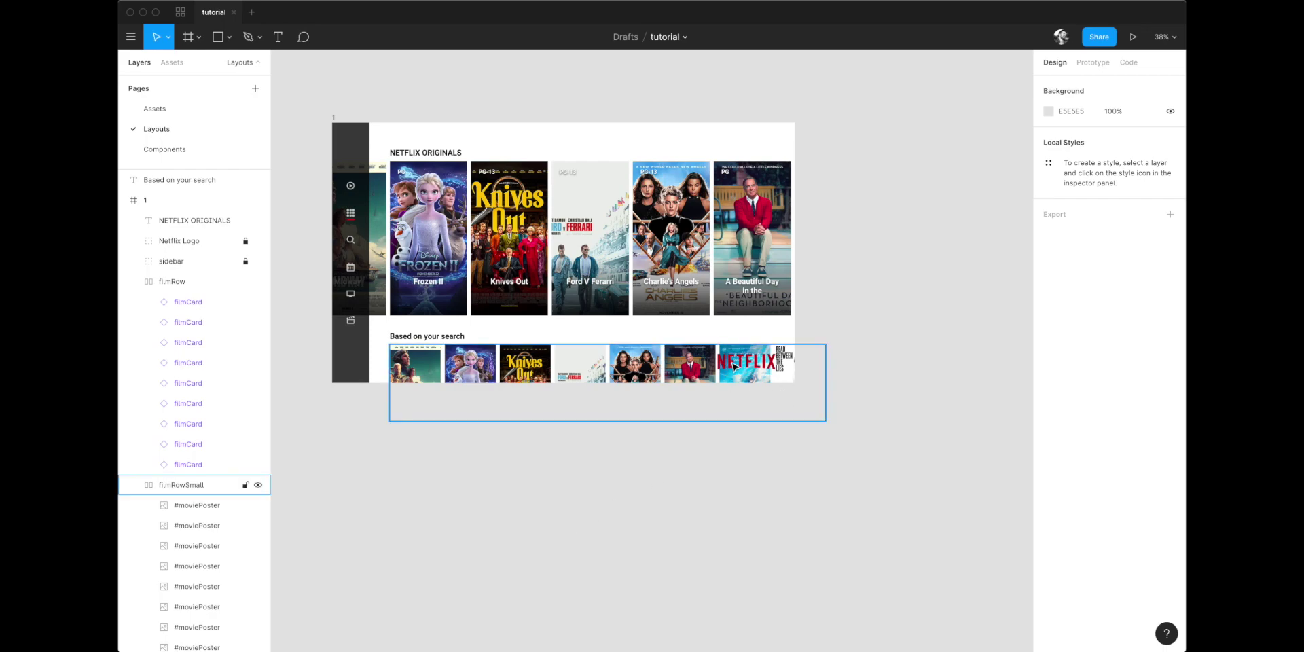
Set the background fill of frame 1 to 000000
left_click(333, 122)
left_click(1066, 362)
type("000000")
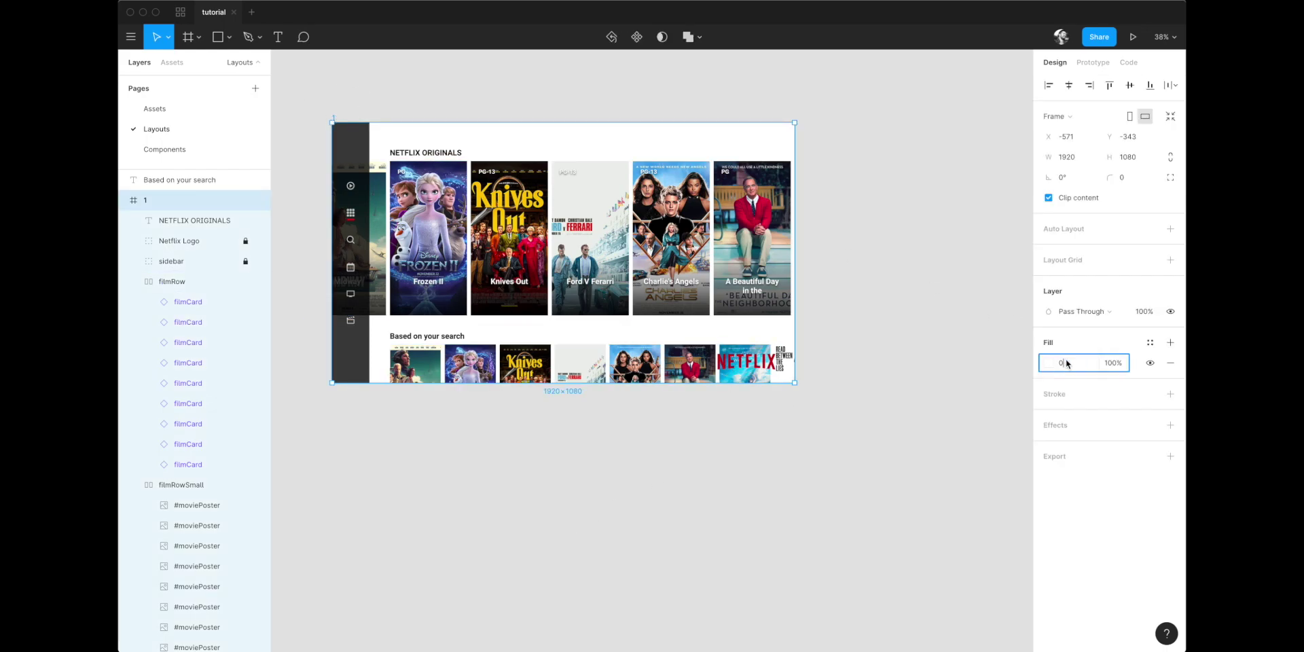
key("Return")
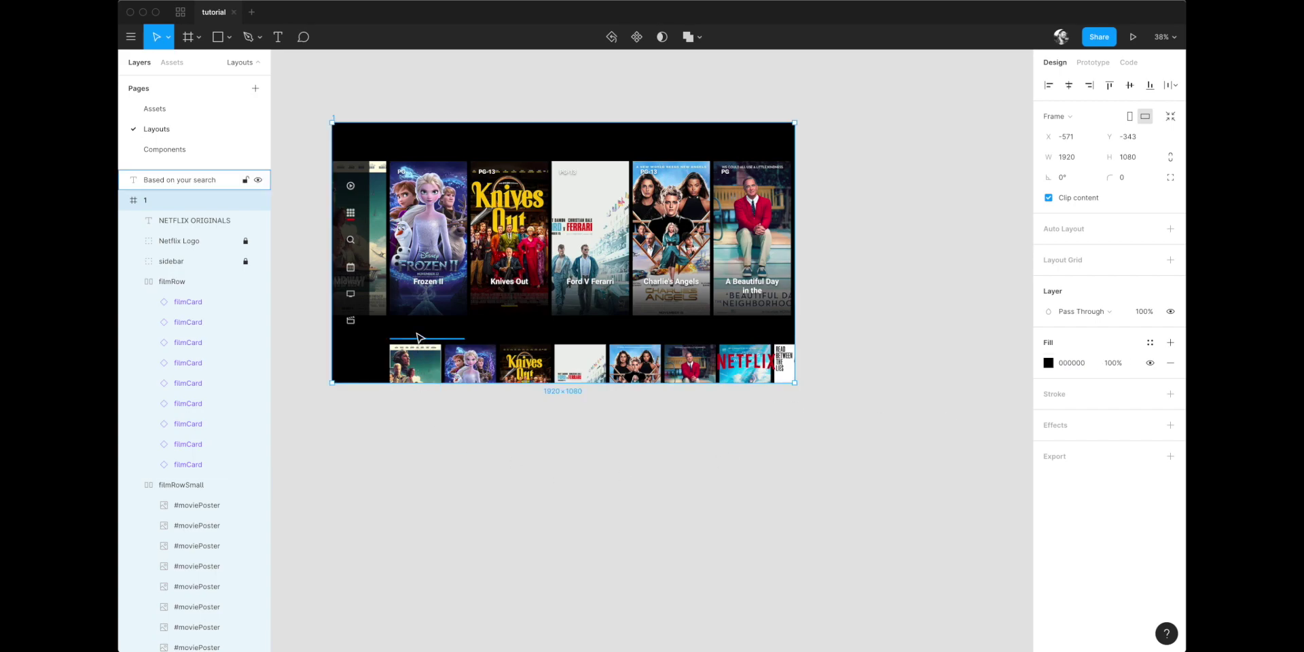
Change the fill of both headings, NETFLIX ORIGINALS and Based on your search, to white (fff)
left_click(419, 338)
left_click(408, 154, "shift")
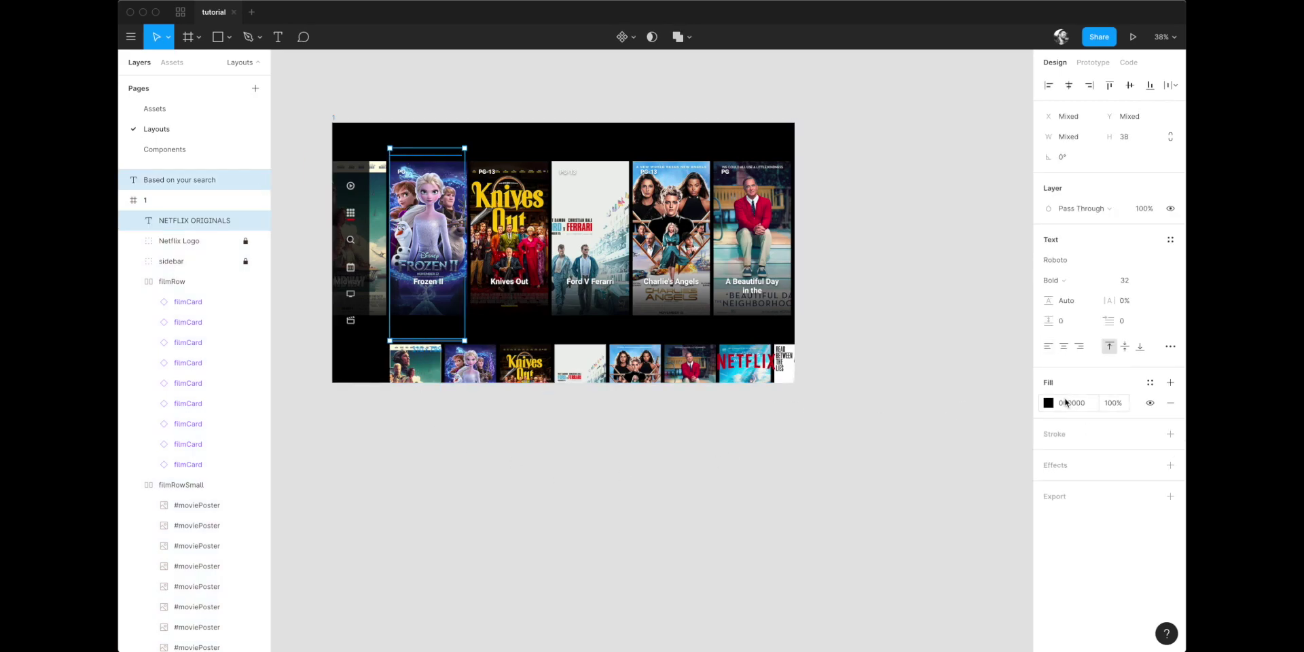
left_click(1065, 403)
type("F00000")
key("Return")
left_click(1079, 401)
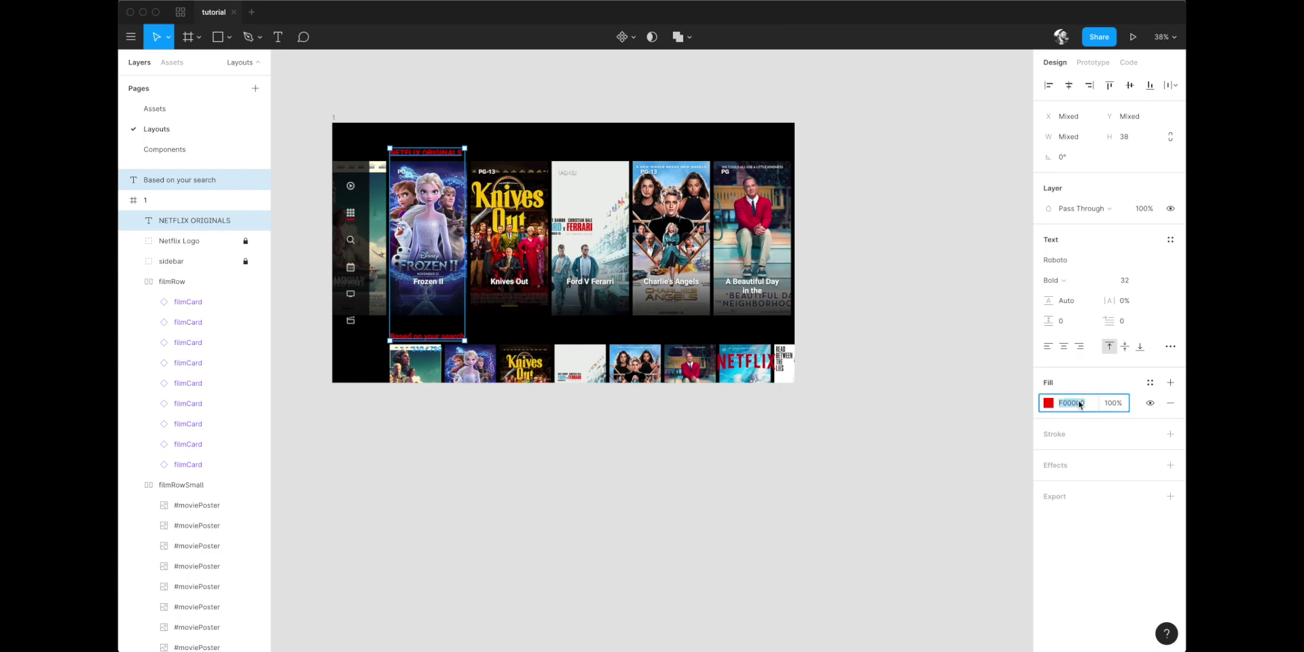
type("fff")
key("Return")
left_click(883, 496)
scroll(479, 216, "down", 1)
scroll(434, 217, "up", 5)
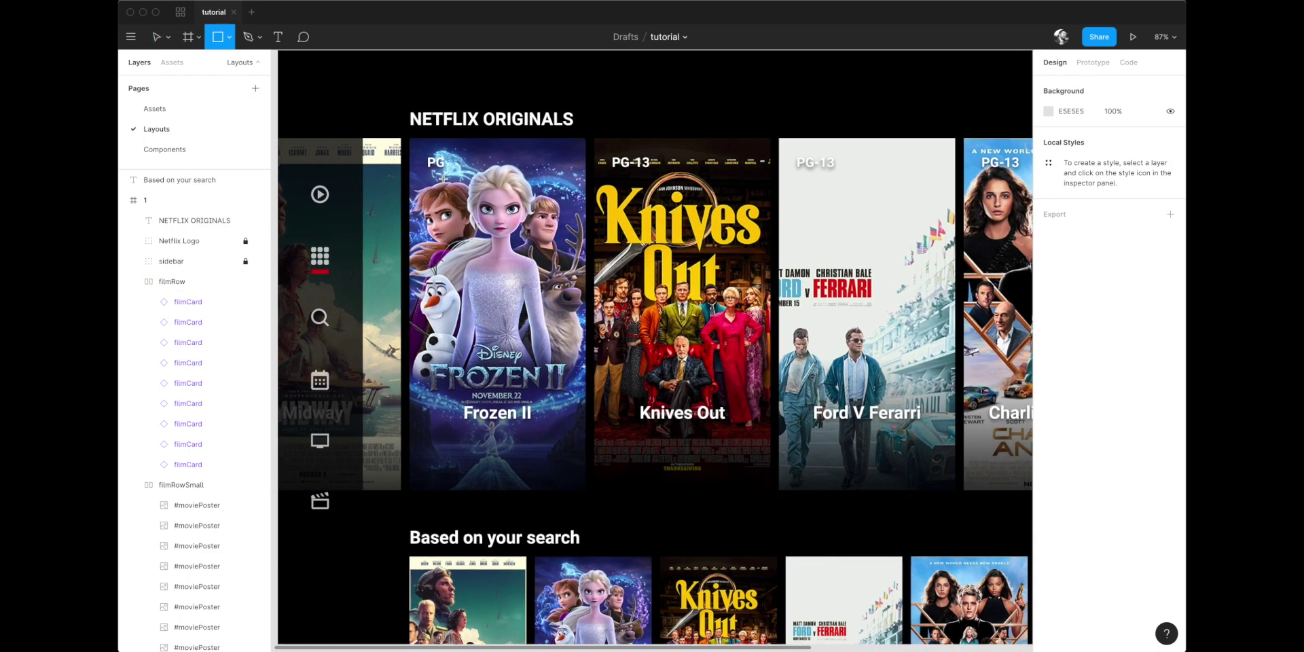
left_click(443, 178)
key("ctrl+z")
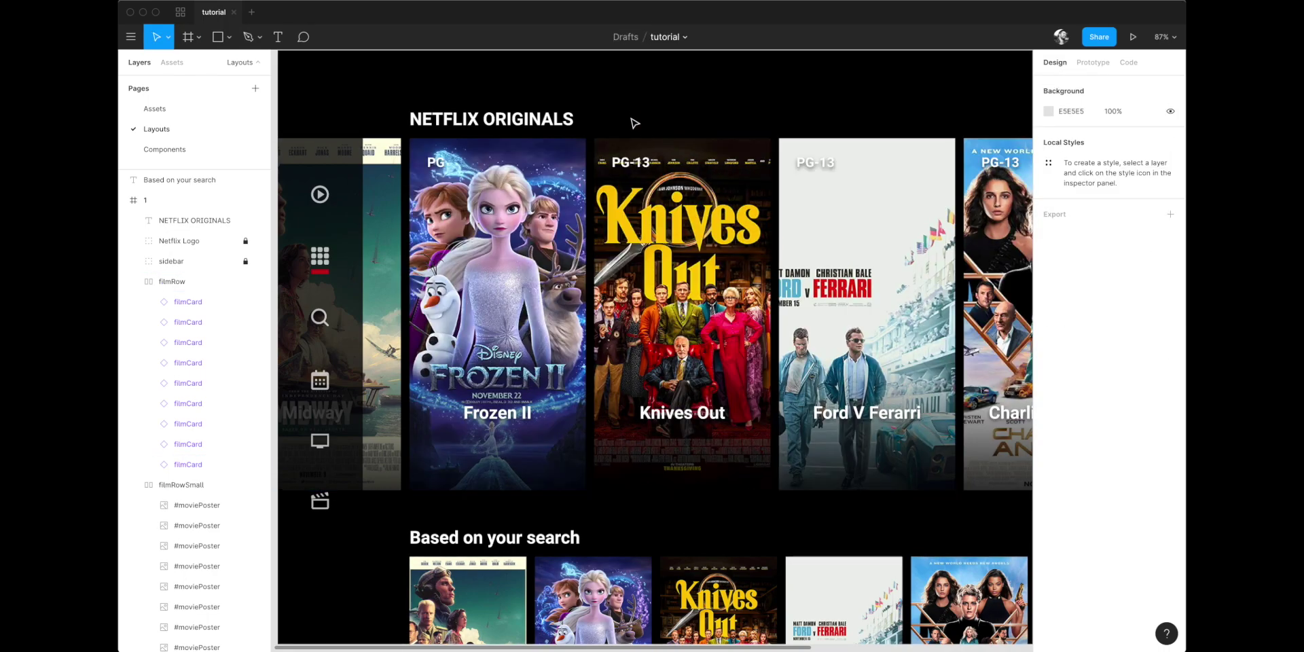
Draw a 320 × 640 rectangle in frame 1 and place it over the Frozen II card at X 240, Y 160
key("r")
left_click_drag(603, 88, 727, 346)
left_click_drag(682, 225, 508, 302)
left_click(1068, 143)
type("320")
key("Tab")
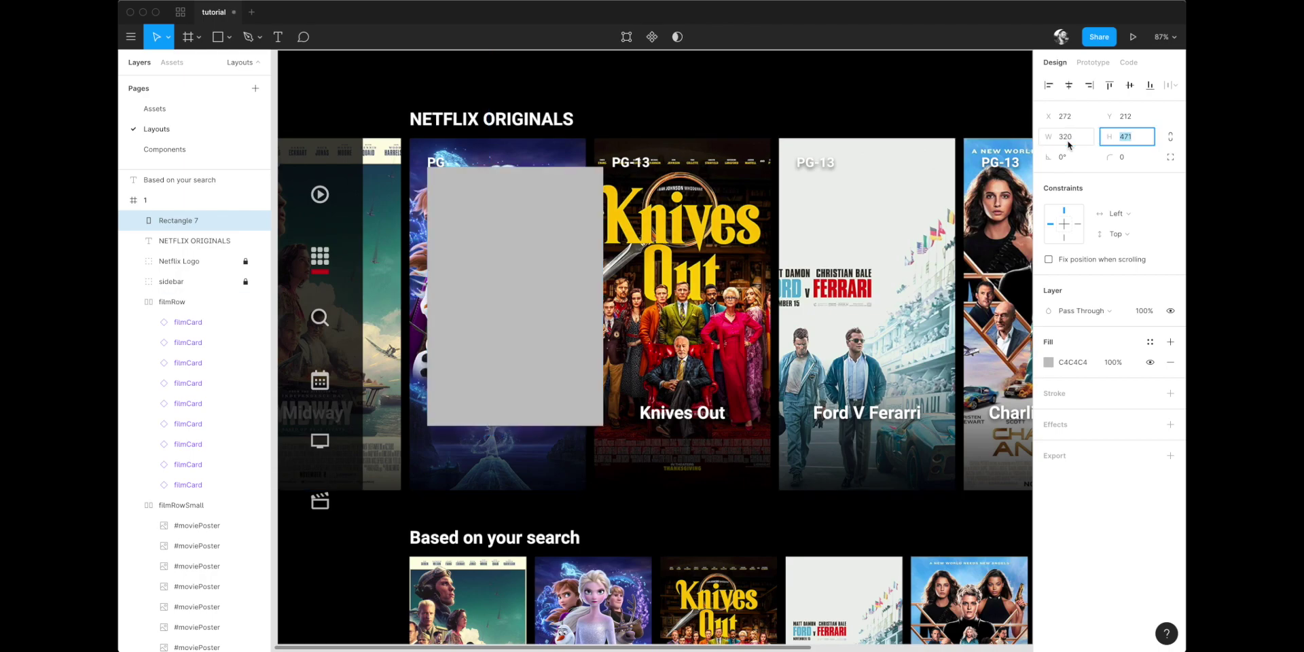
type("640")
key("Return")
left_click_drag(480, 242, 466, 215)
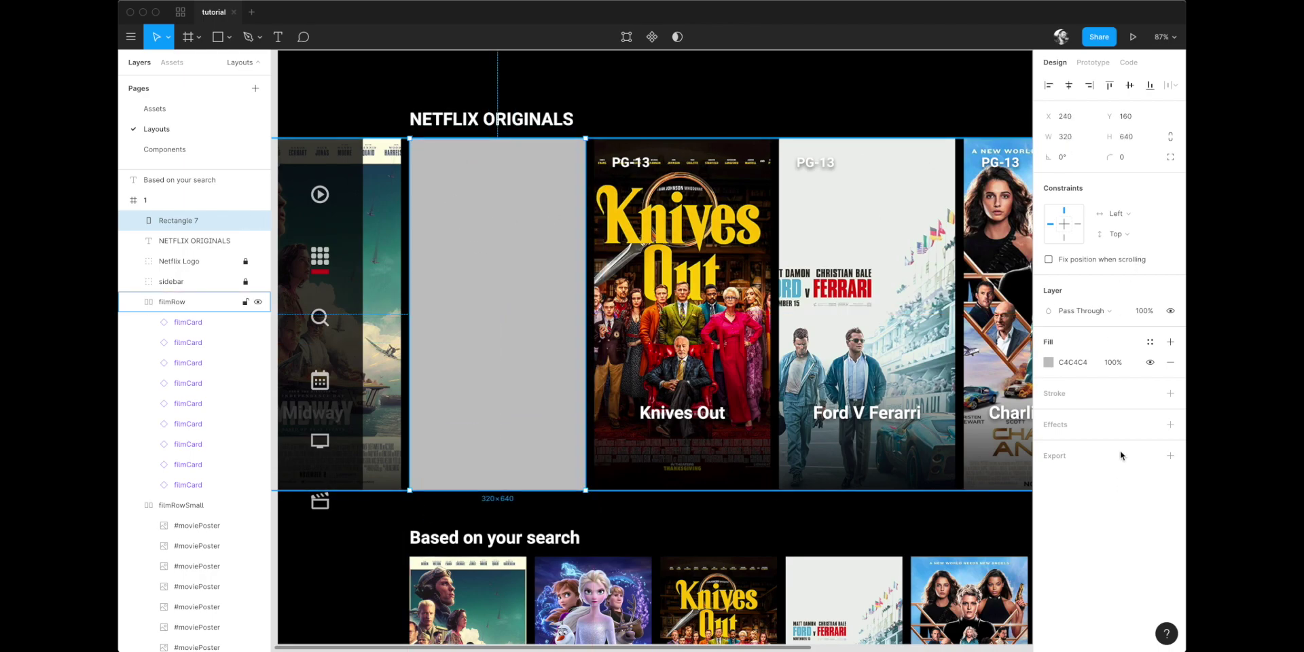
Remove the rectangle's fill and give it a 4 px white (FFFFFF) stroke as the selection outline
left_click(1171, 362)
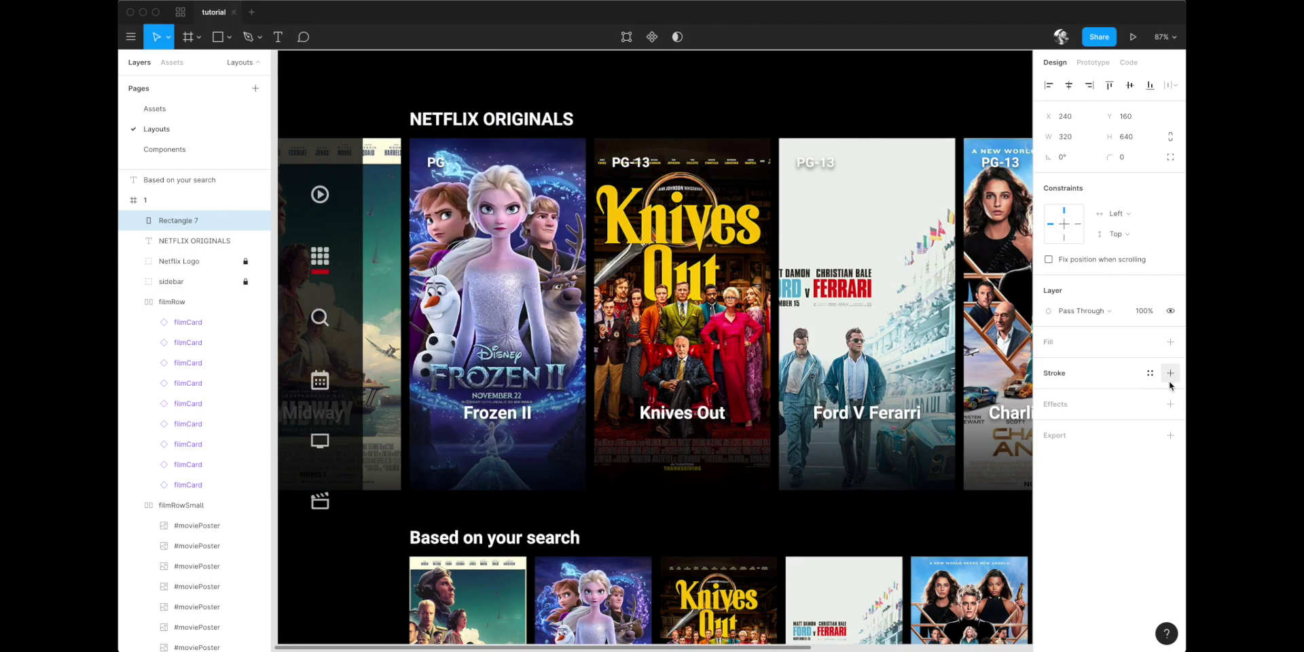
left_click(1170, 373)
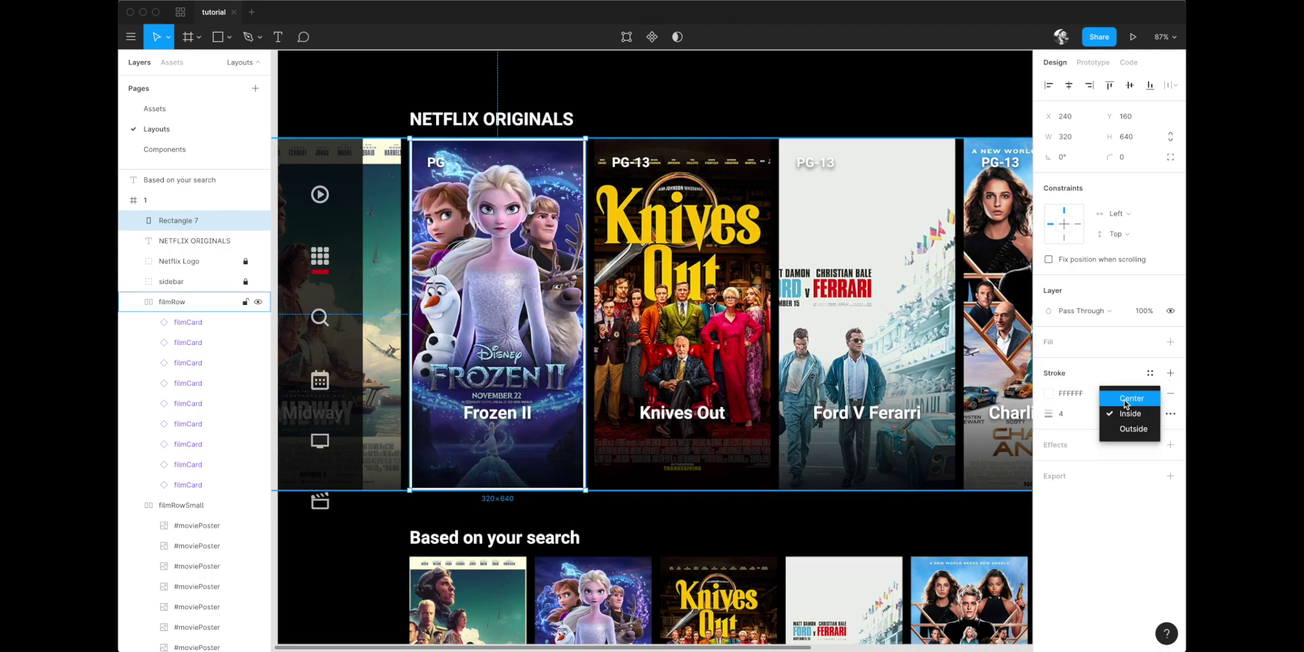
left_click(619, 86)
Duplicate frame 1 twice in a row to its right, leaving 80 px gaps between the frames
scroll(619, 86, "down", 5)
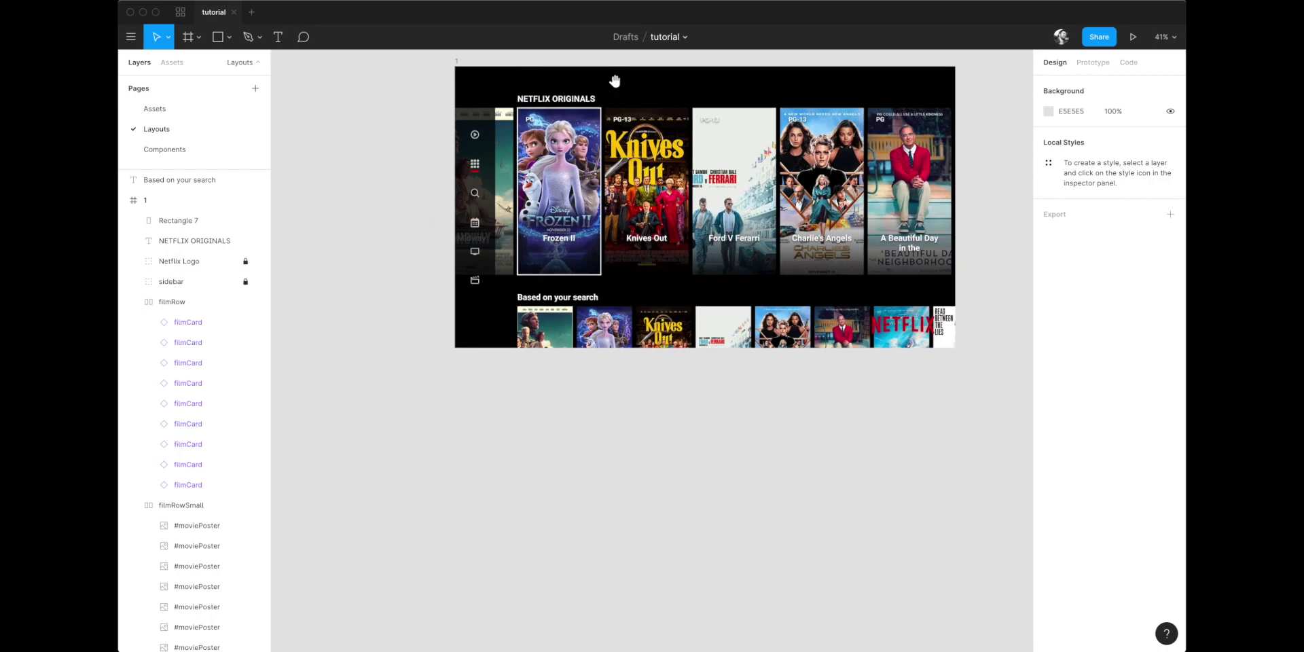
left_click_drag(618, 84, 435, 116)
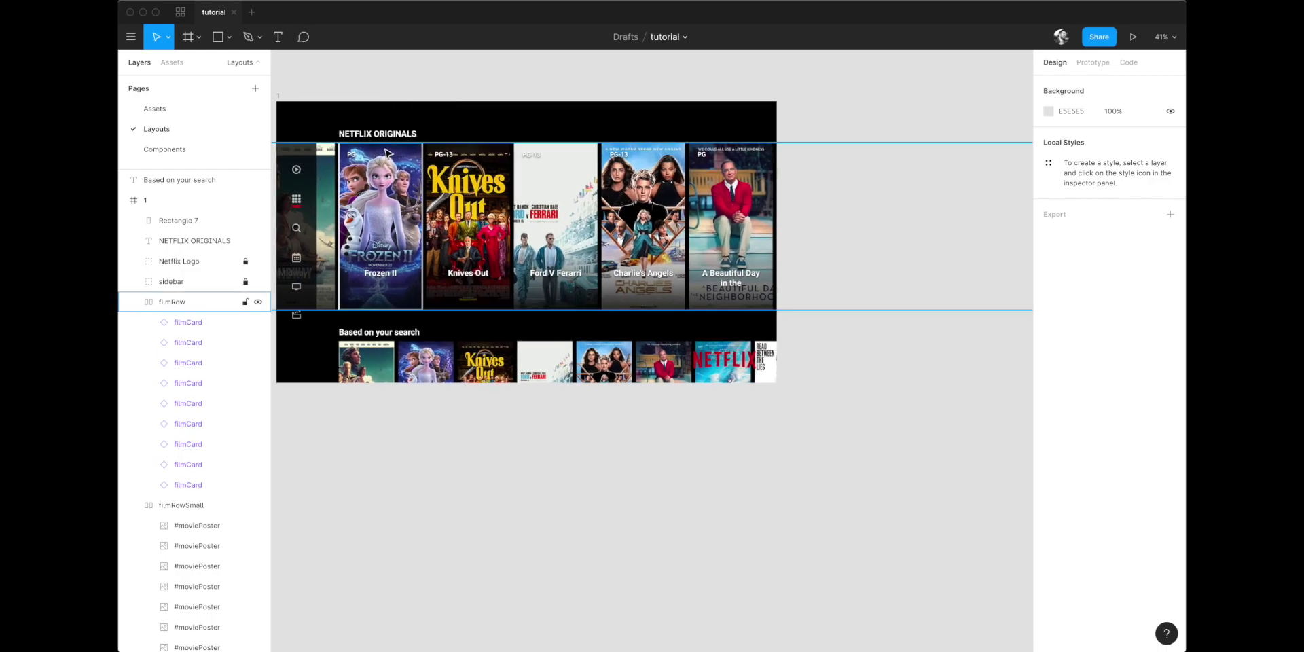
left_click_drag(379, 81, 411, 80)
left_click_drag(322, 99, 836, 148)
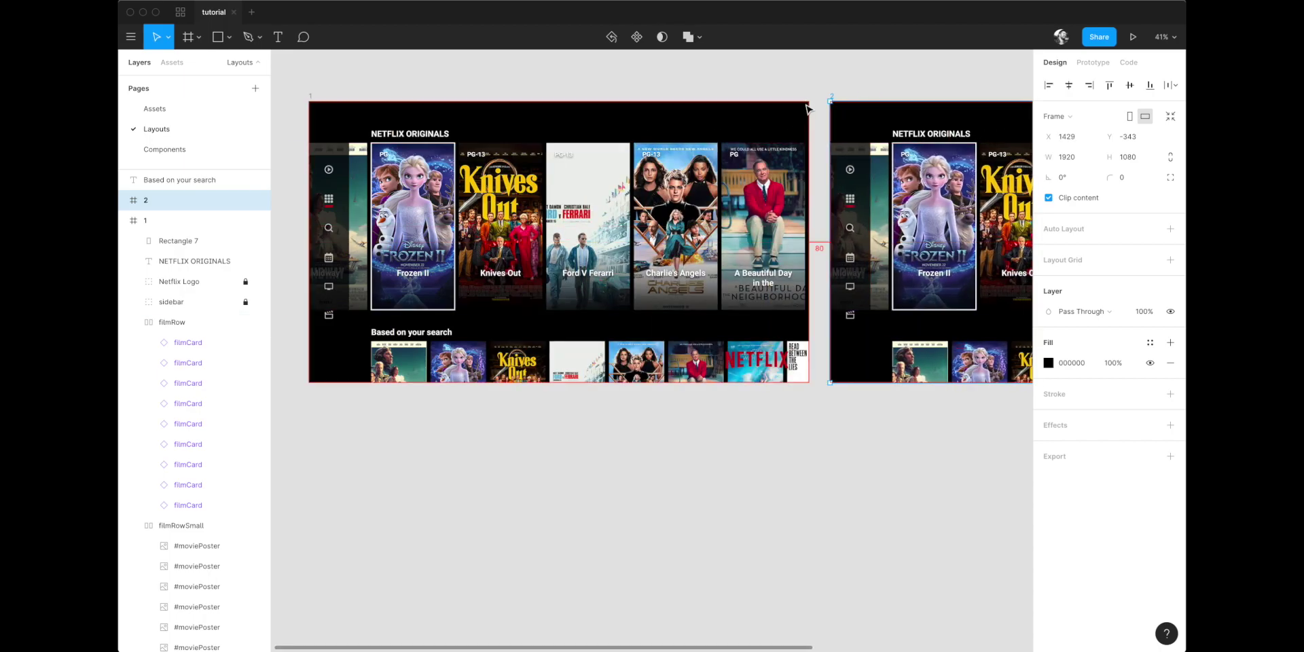
left_click(798, 85)
scroll(799, 84, "down", 3)
left_click_drag(798, 83, 824, 144)
key("Escape")
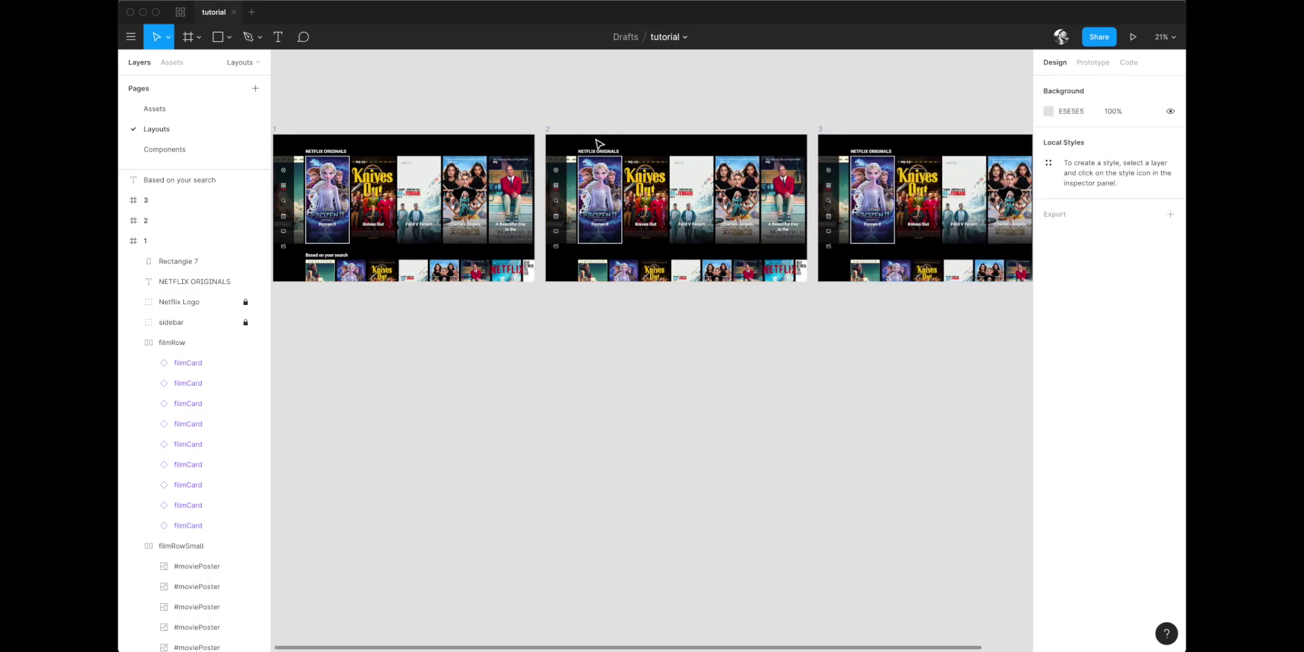
scroll(596, 145, "up", 5)
scroll(594, 141, "up", 1)
left_click_drag(669, 165, 615, 165)
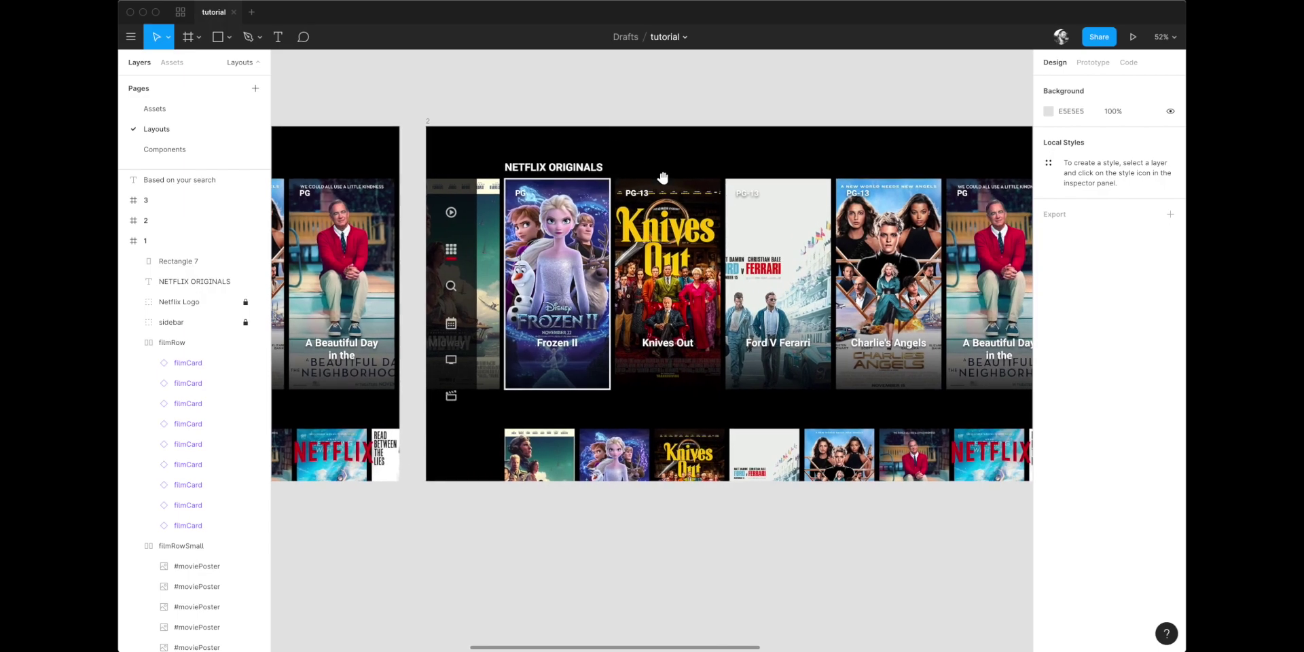
left_click(848, 244)
left_click_drag(849, 245, 795, 256)
key("super+z")
left_click_drag(909, 270, 792, 273)
key("super+z")
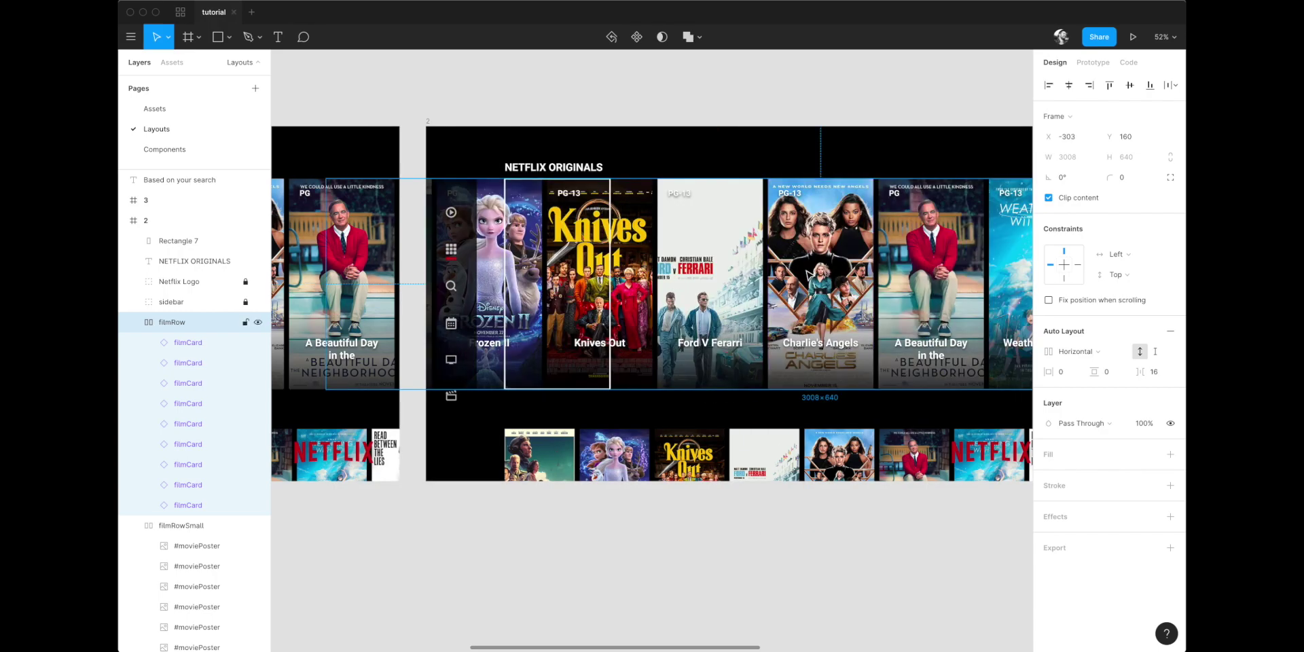
key("super+z")
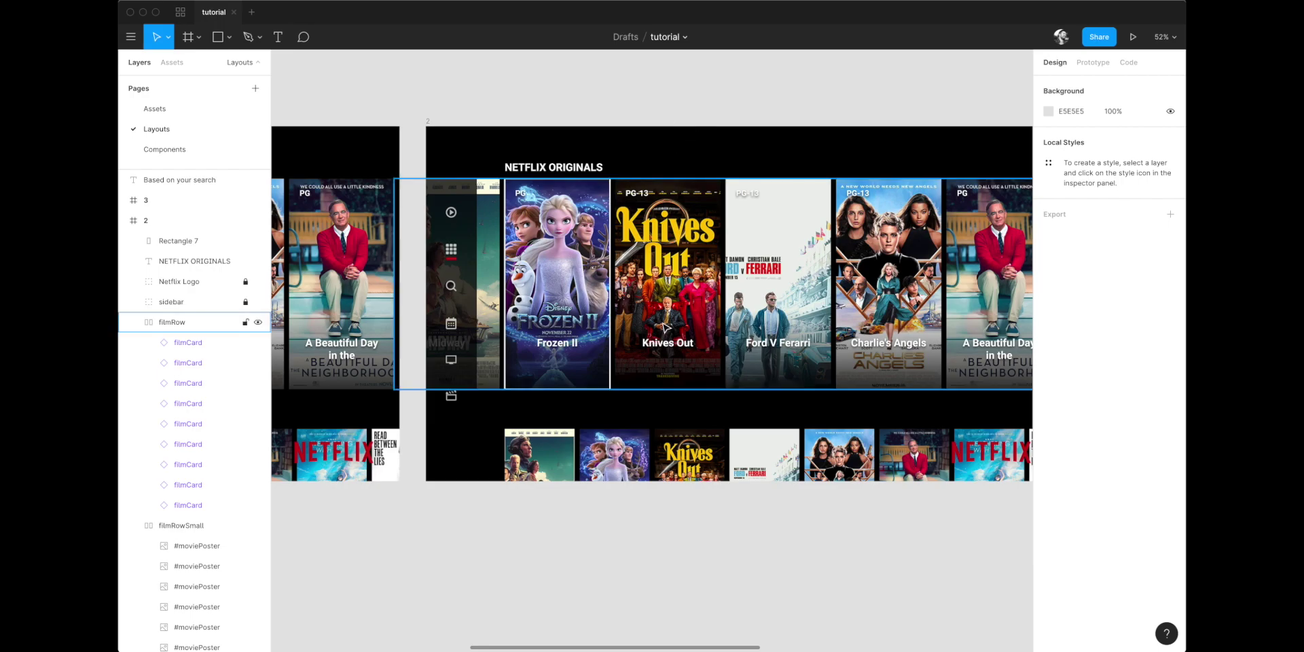
Move filmRow in frame 2 to X -432 so Knives Out fills the white outline, and send the row behind all other layers
scroll(672, 152, "down", 1)
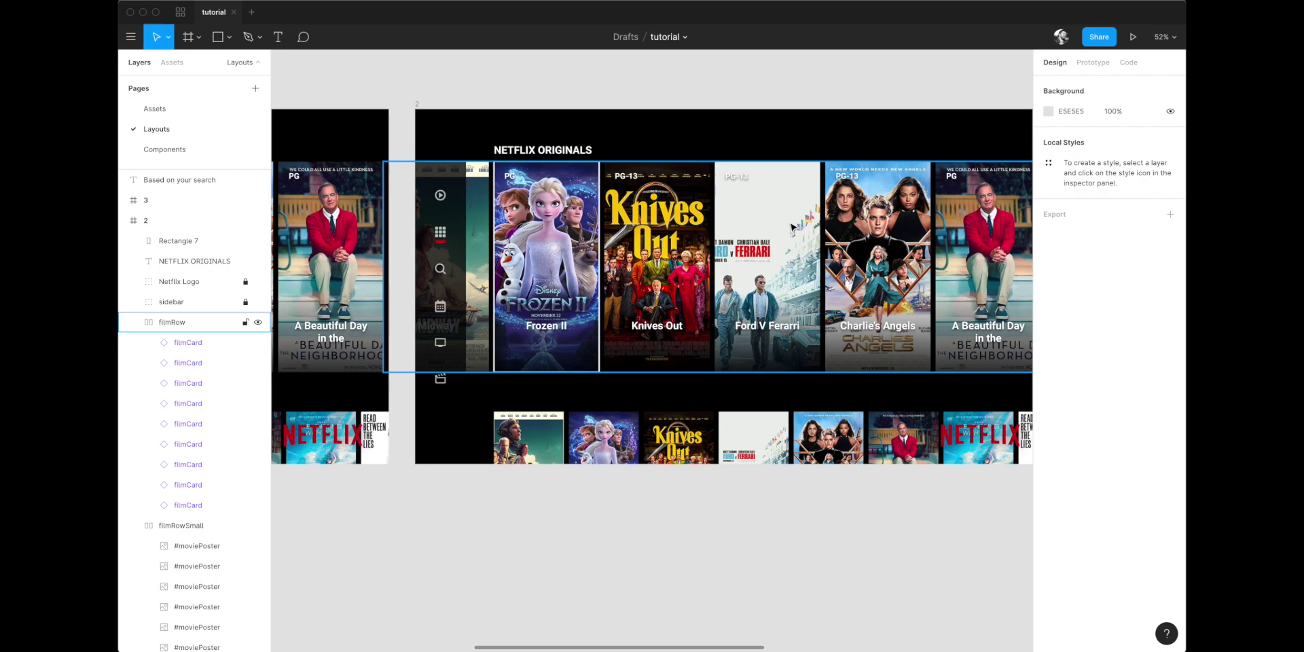
left_click(823, 239)
left_click_drag(711, 236, 591, 236)
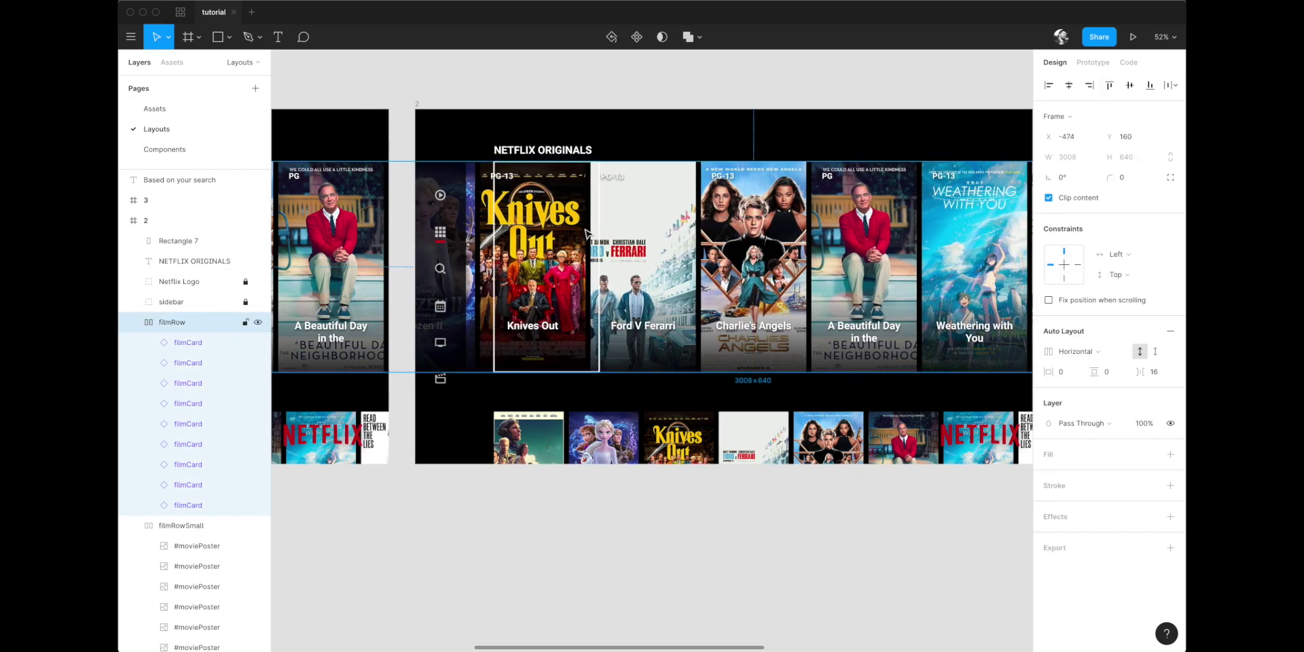
scroll(586, 232, "up", 5)
left_click_drag(727, 233, 763, 252)
key("super+alt+]")
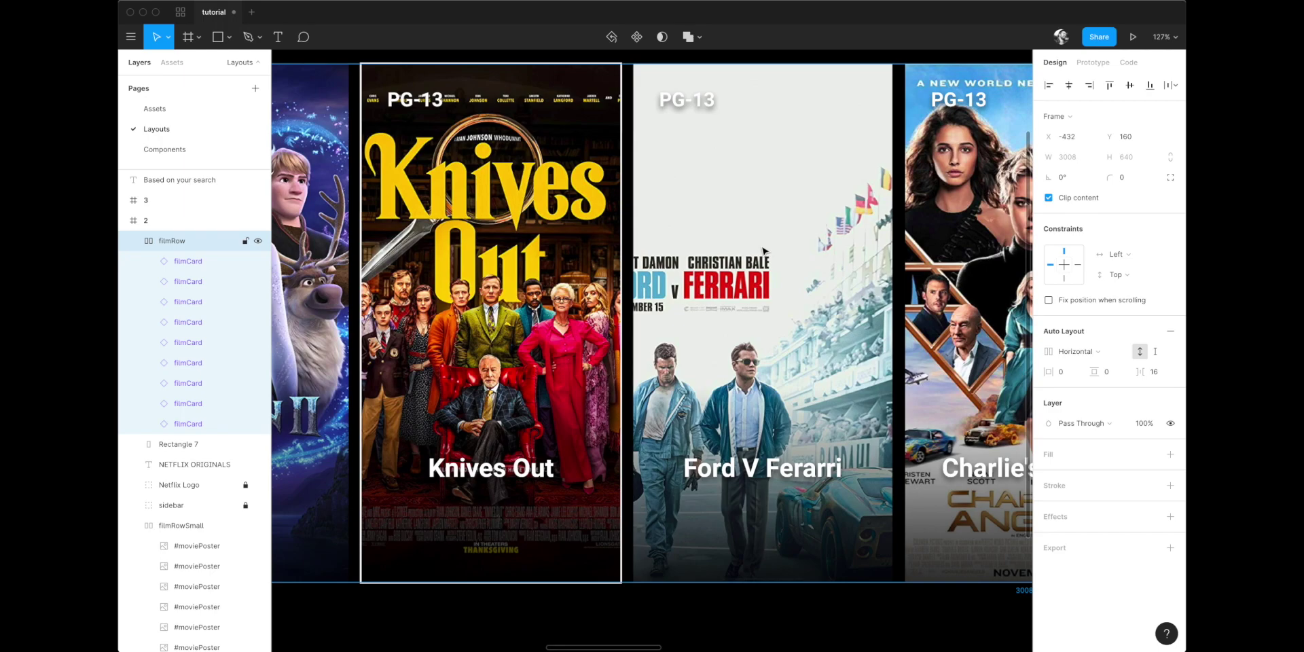
key("alt+super+[")
Move filmRow in frame 3 to X -768 so Ford V Ferarri fills the white outline, and send the row behind all other layers
scroll(687, 355, "down", 5)
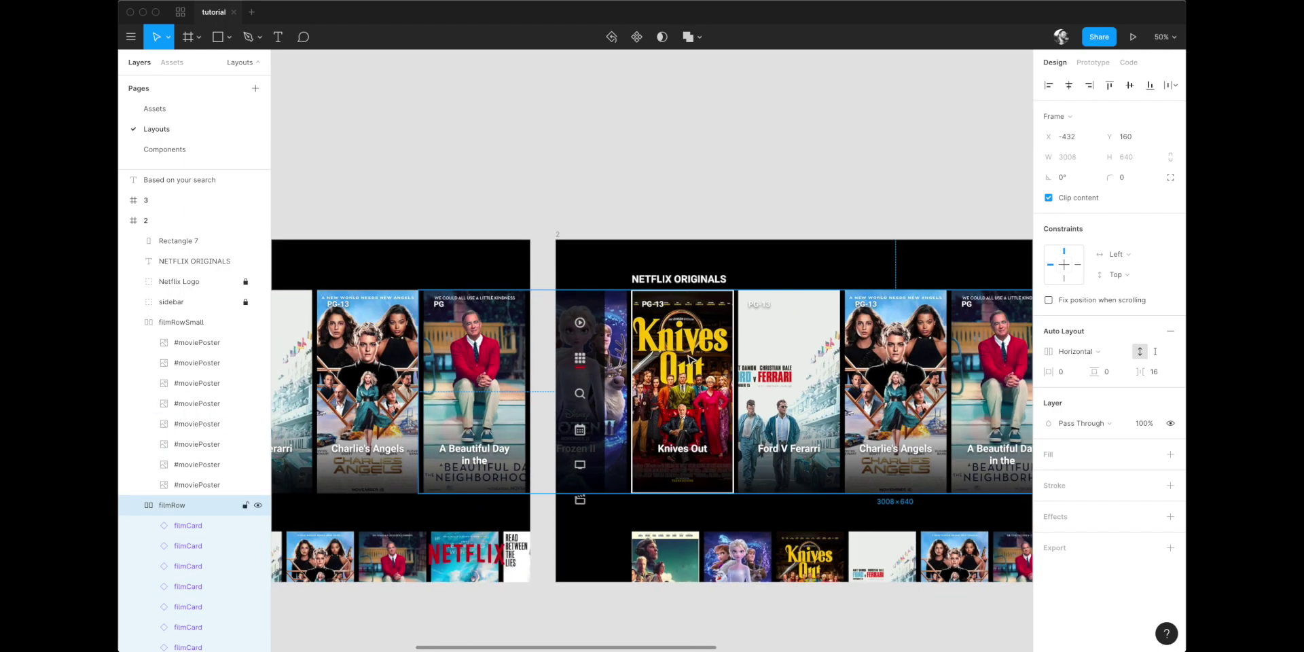
scroll(690, 360, "right", 8)
scroll(854, 367, "right", 3)
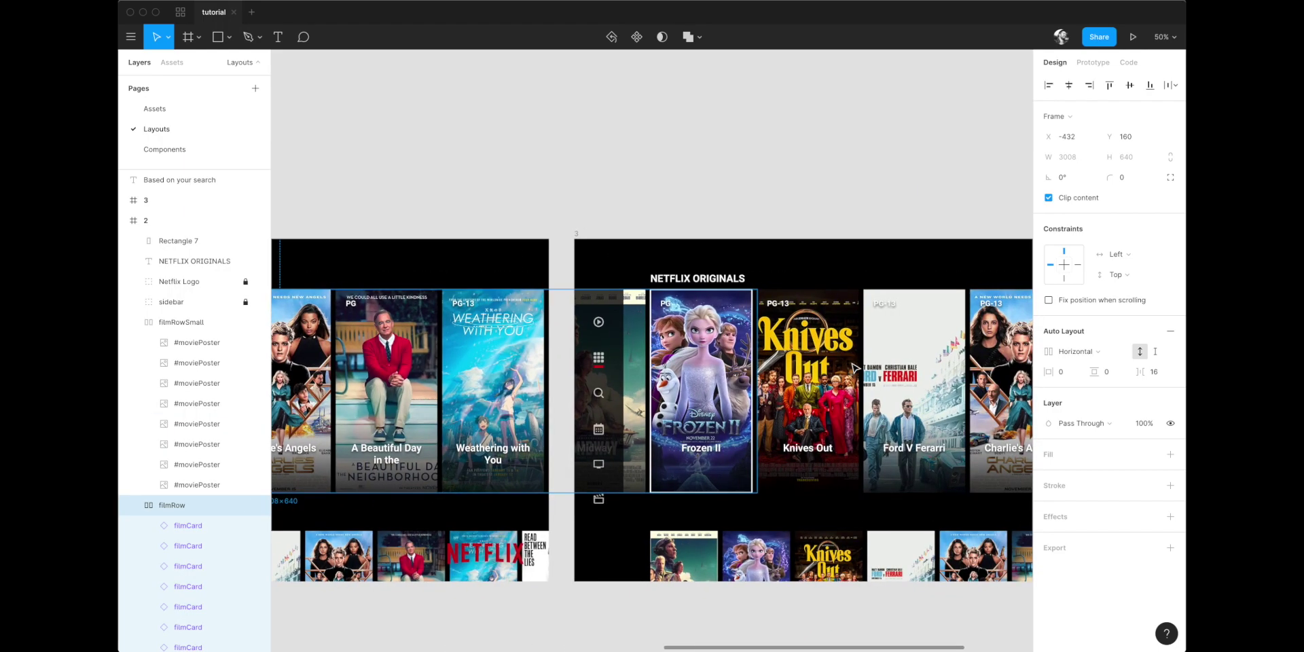
scroll(854, 366, "up", 5)
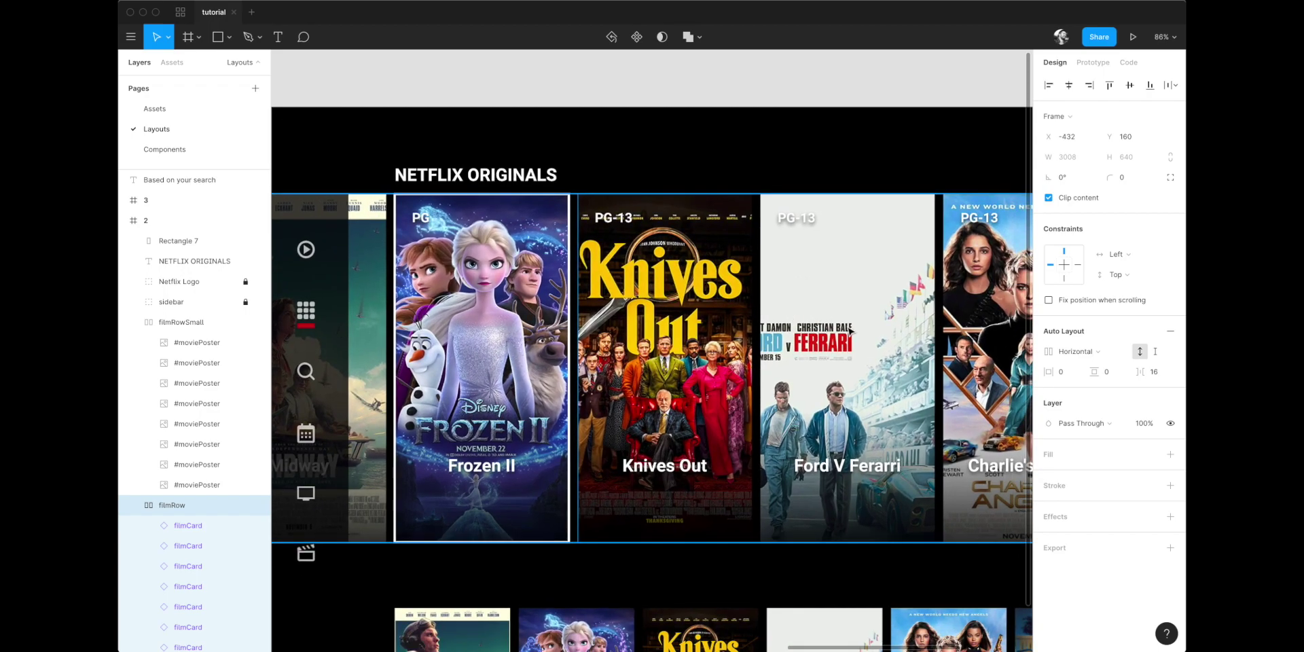
left_click_drag(857, 330, 781, 344)
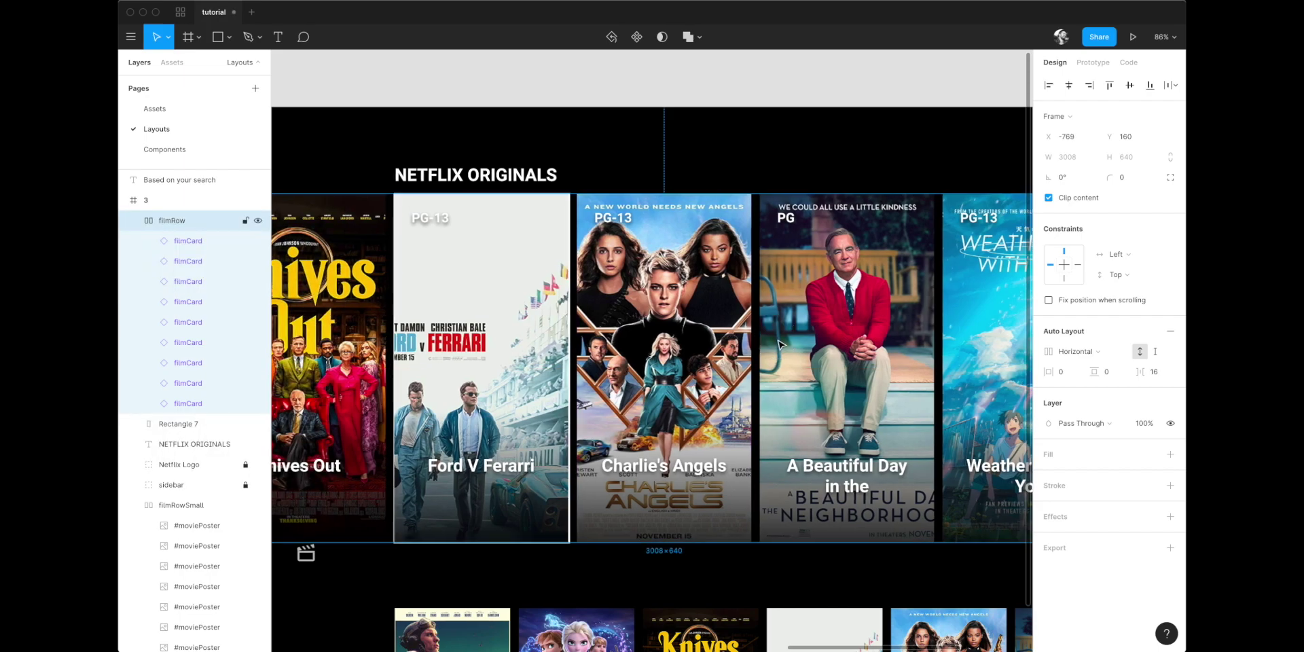
scroll(656, 289, "up", 5)
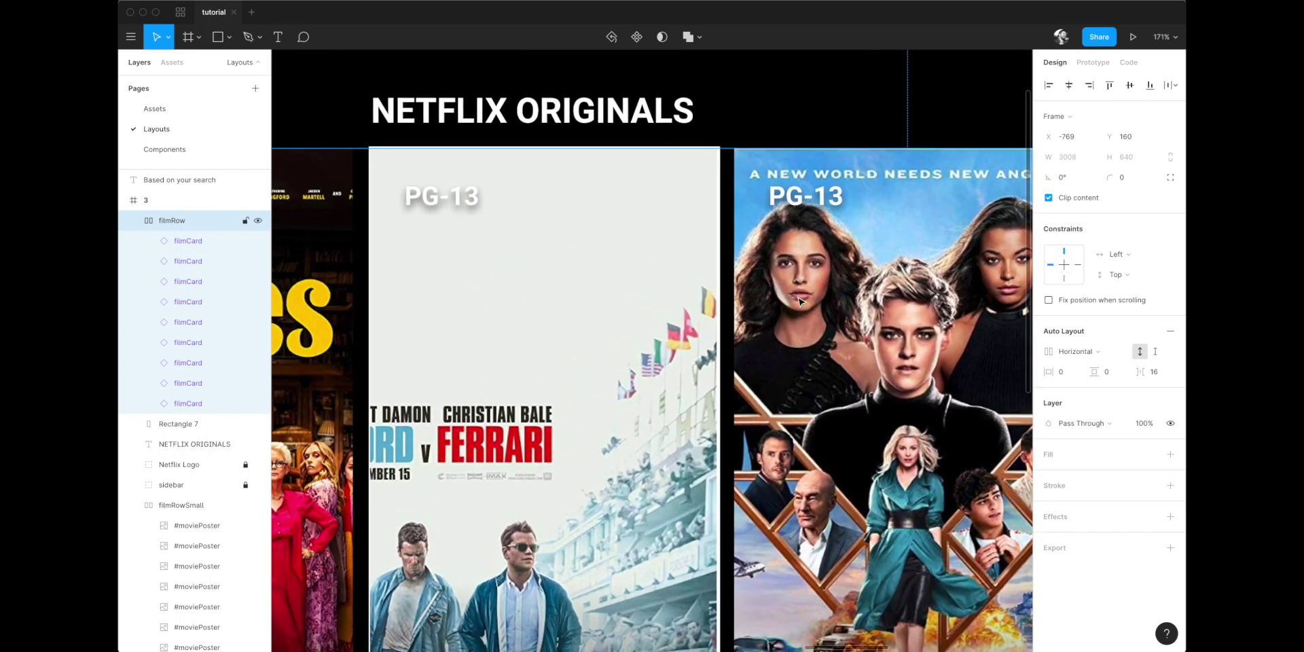
key("alt+super+[")
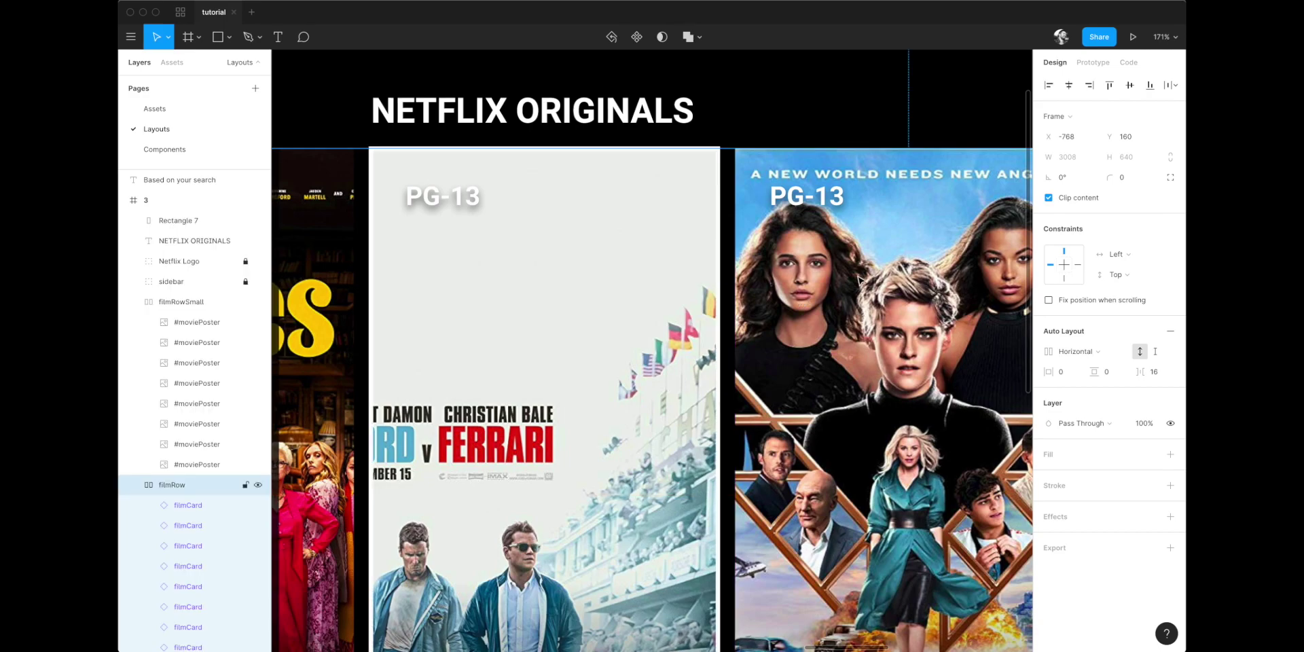
Duplicate frame 3 to its right with an 80 px gap
scroll(817, 319, "down", 10)
left_click(742, 201)
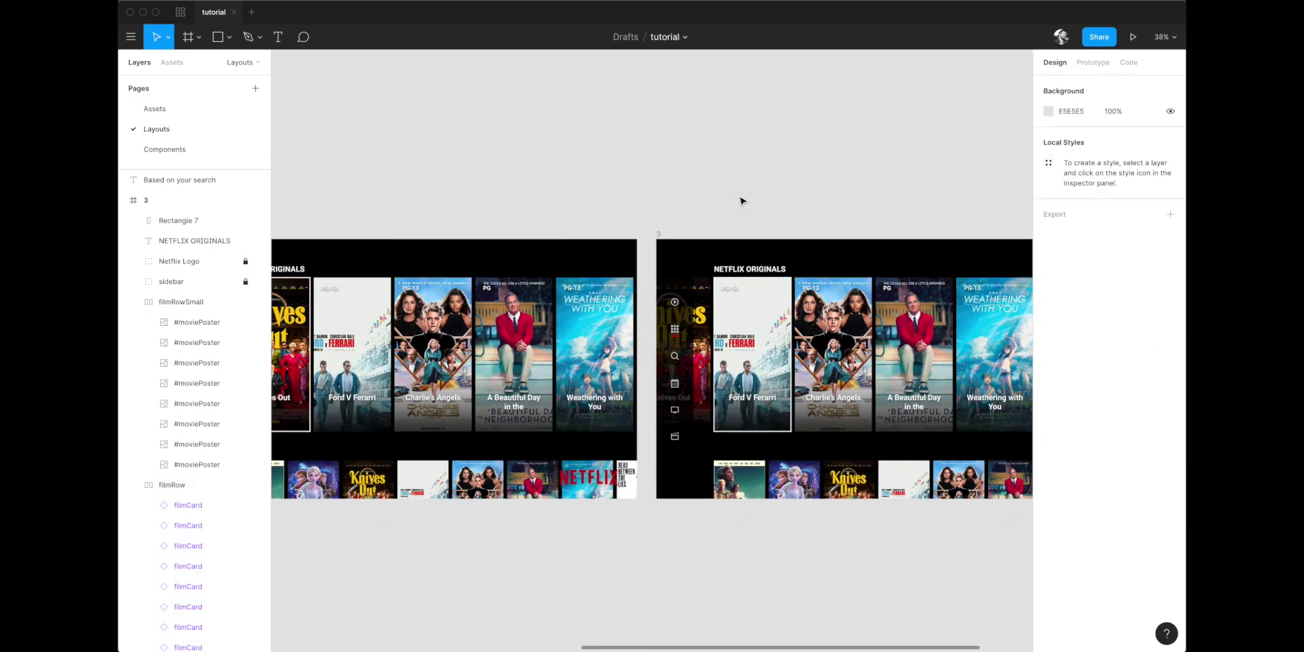
scroll(742, 201, "down", 2)
left_click_drag(693, 197, 553, 186)
scroll(554, 185, "right", 3)
left_click_drag(469, 211, 815, 257)
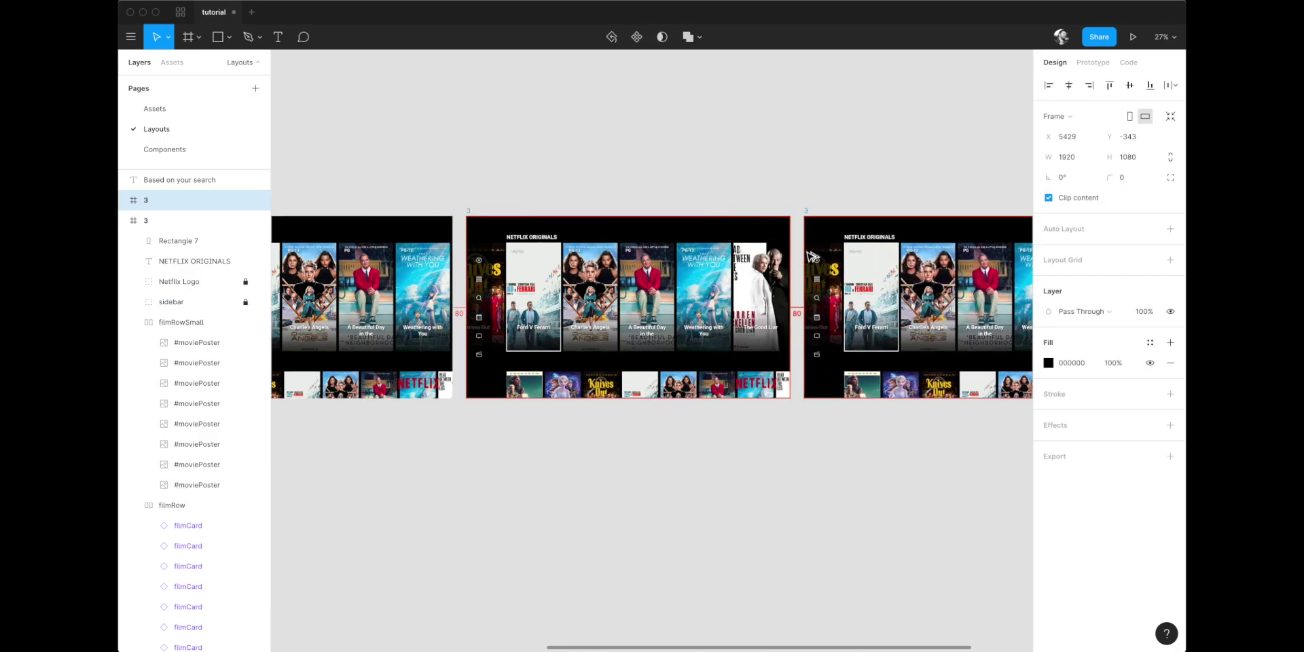
left_click(893, 201)
Set the width of the white outline rectangle in frame 4 to 1144
scroll(617, 177, "up", 2)
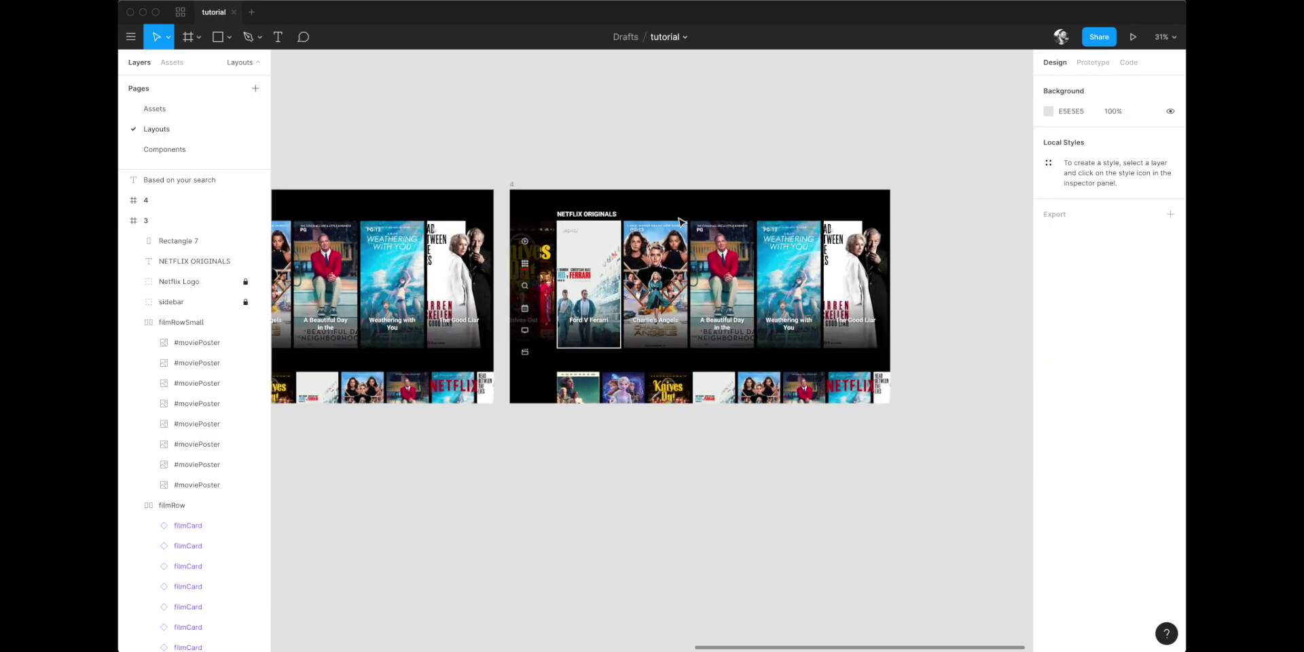
scroll(618, 178, "up", 4)
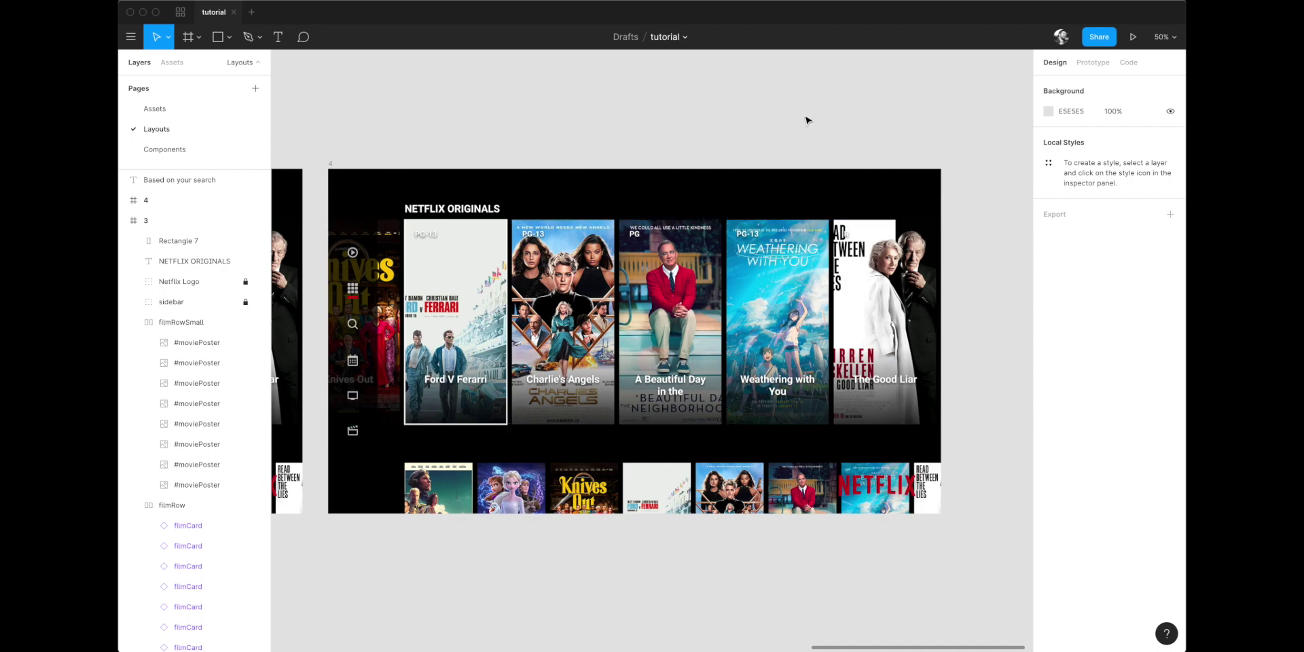
left_click(509, 303)
left_click(1074, 141)
type("1144")
key("Return")
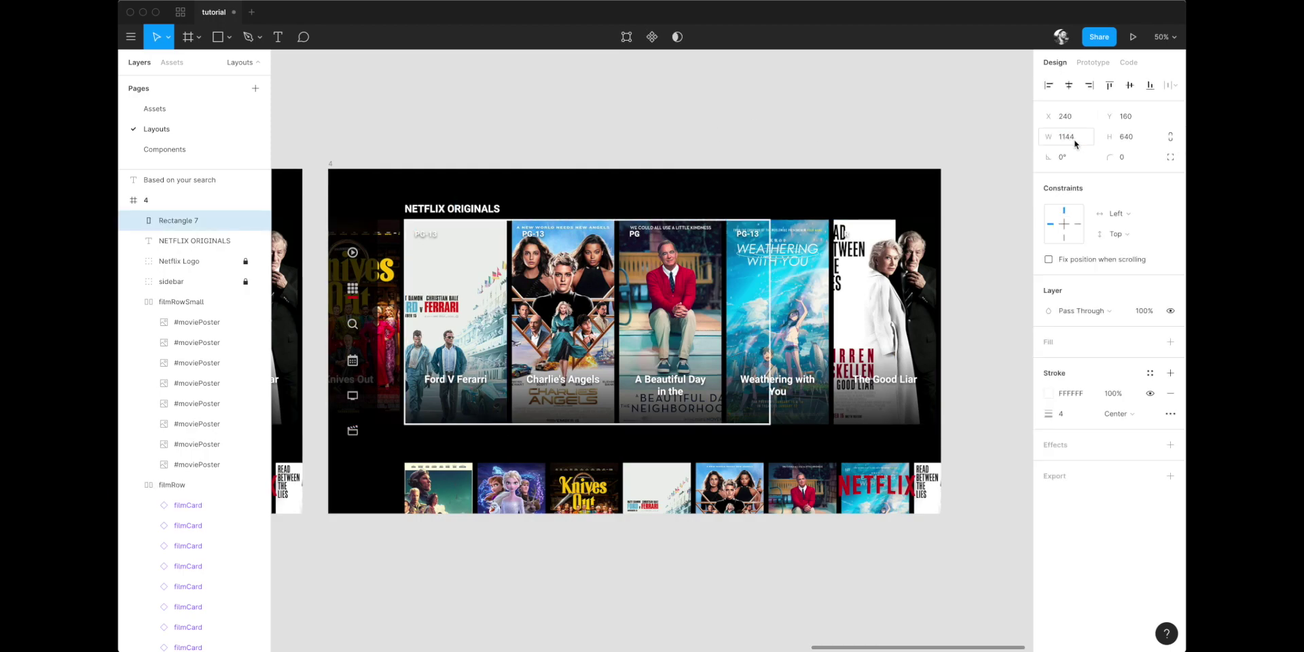
left_click(780, 134)
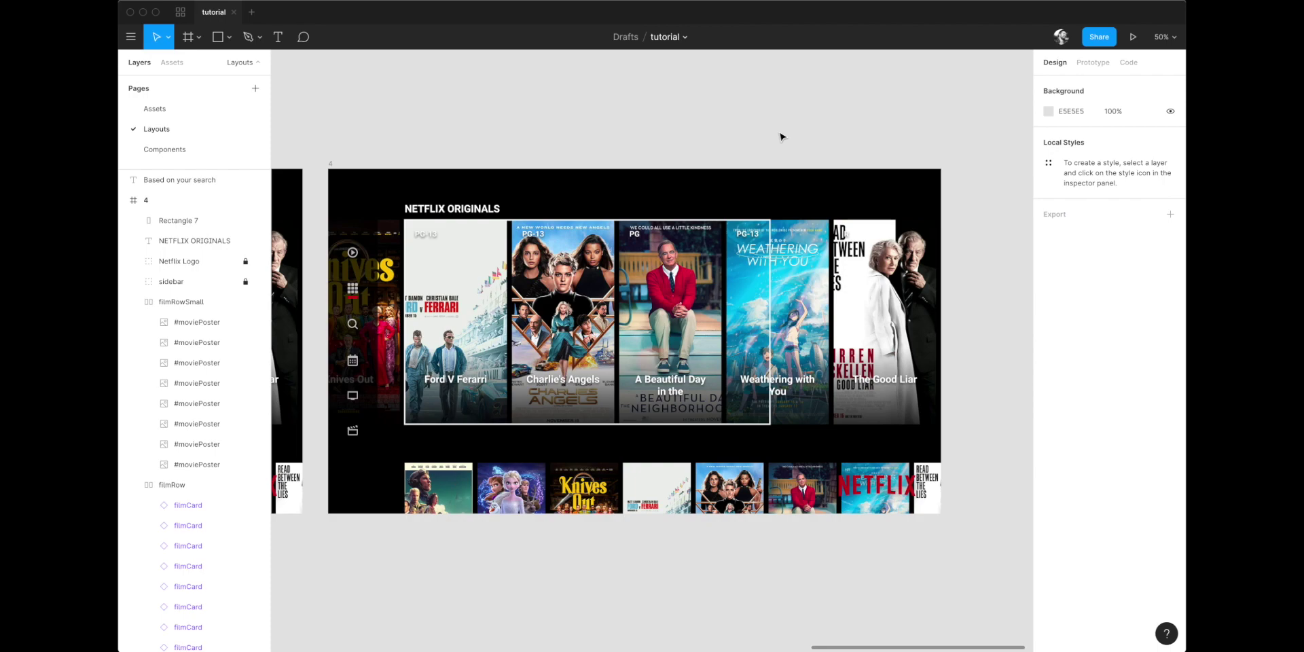
Set the width of the Ford V Ferarri filmCard in frame 4 to 1144 to match the widened outline
left_click_drag(568, 224, 652, 209)
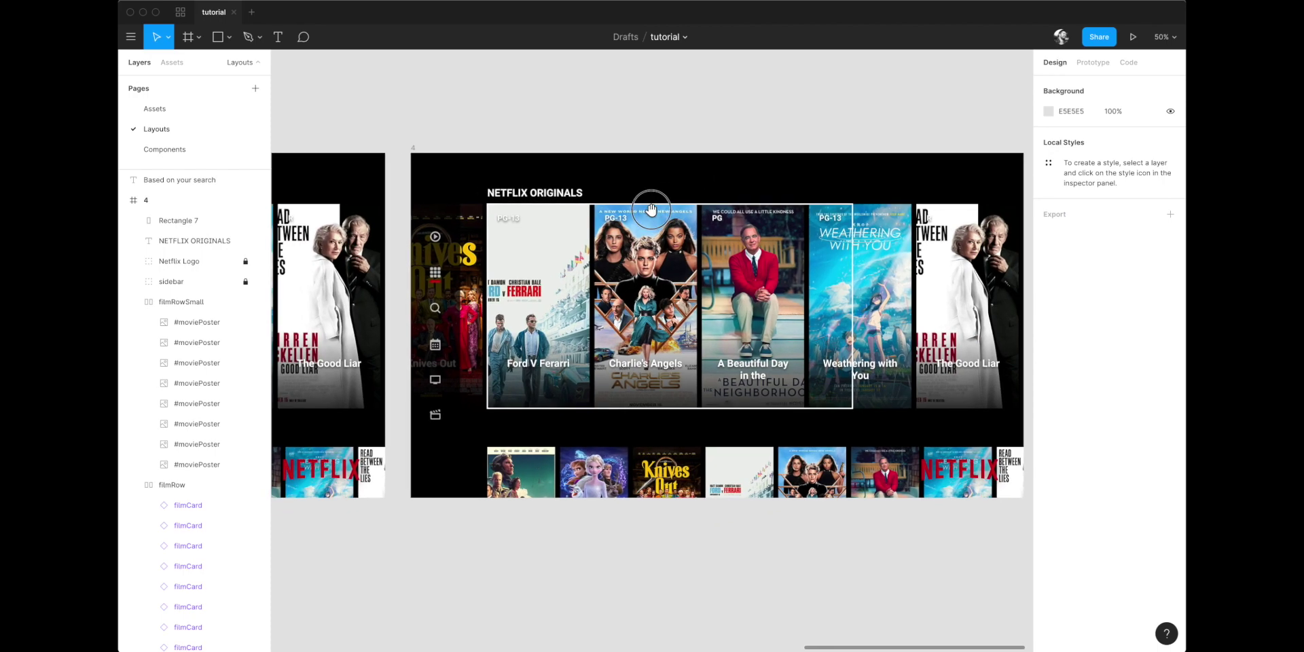
scroll(654, 215, "up", 2)
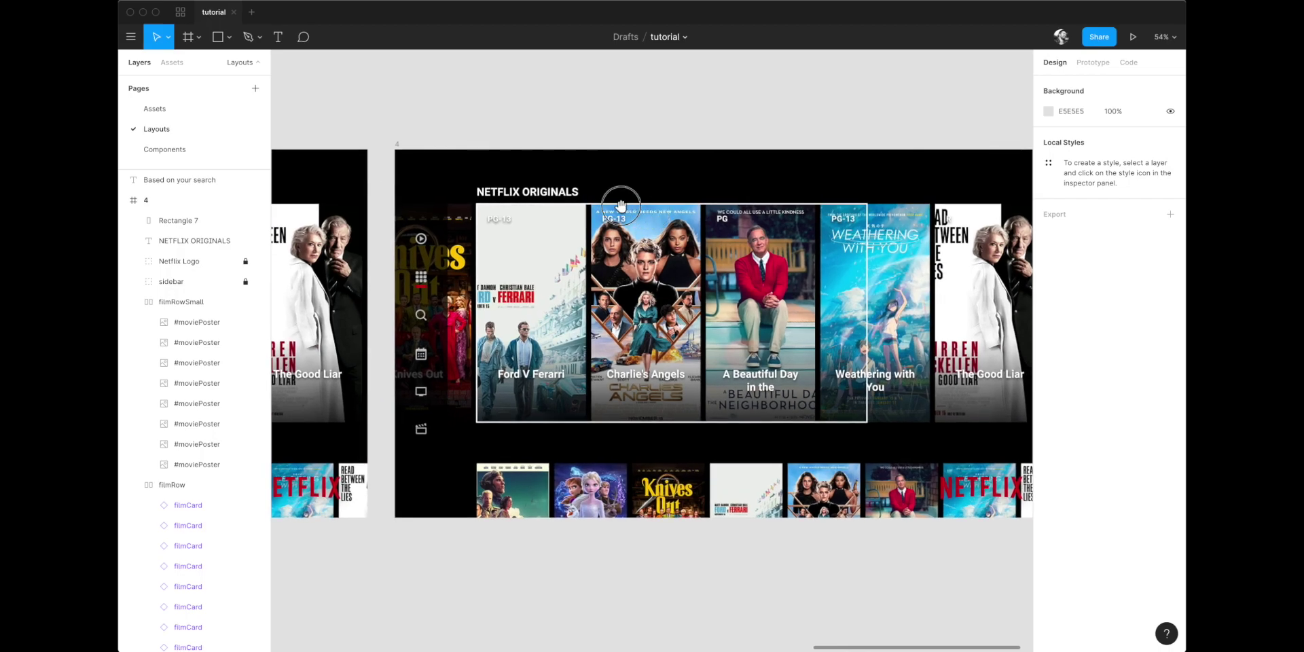
scroll(620, 204, "right", 2)
left_click(342, 134)
key("shift+2")
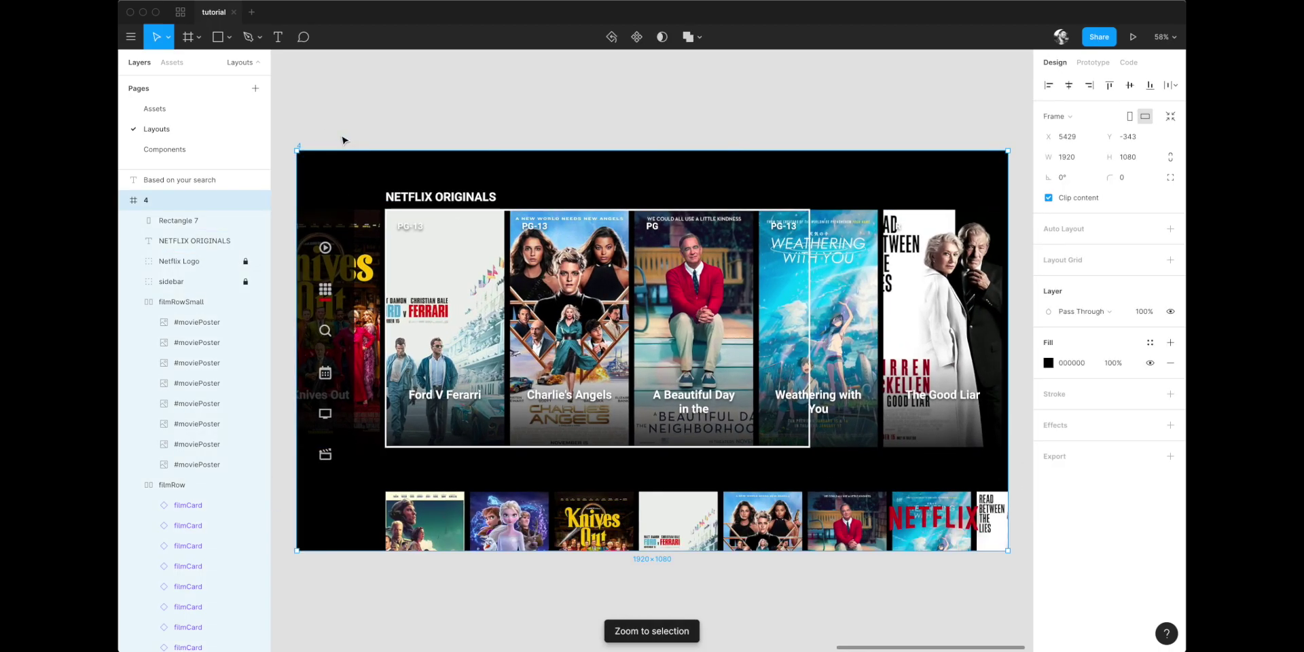
left_click(448, 316)
left_click(449, 316)
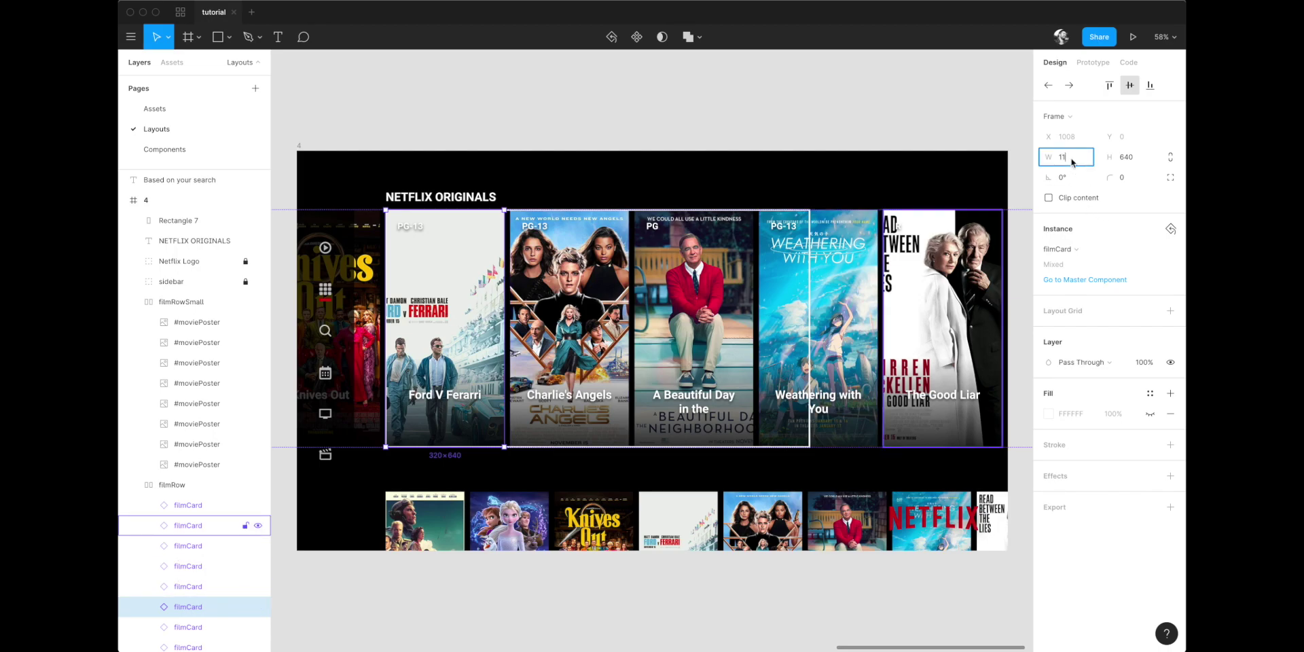
key("Return")
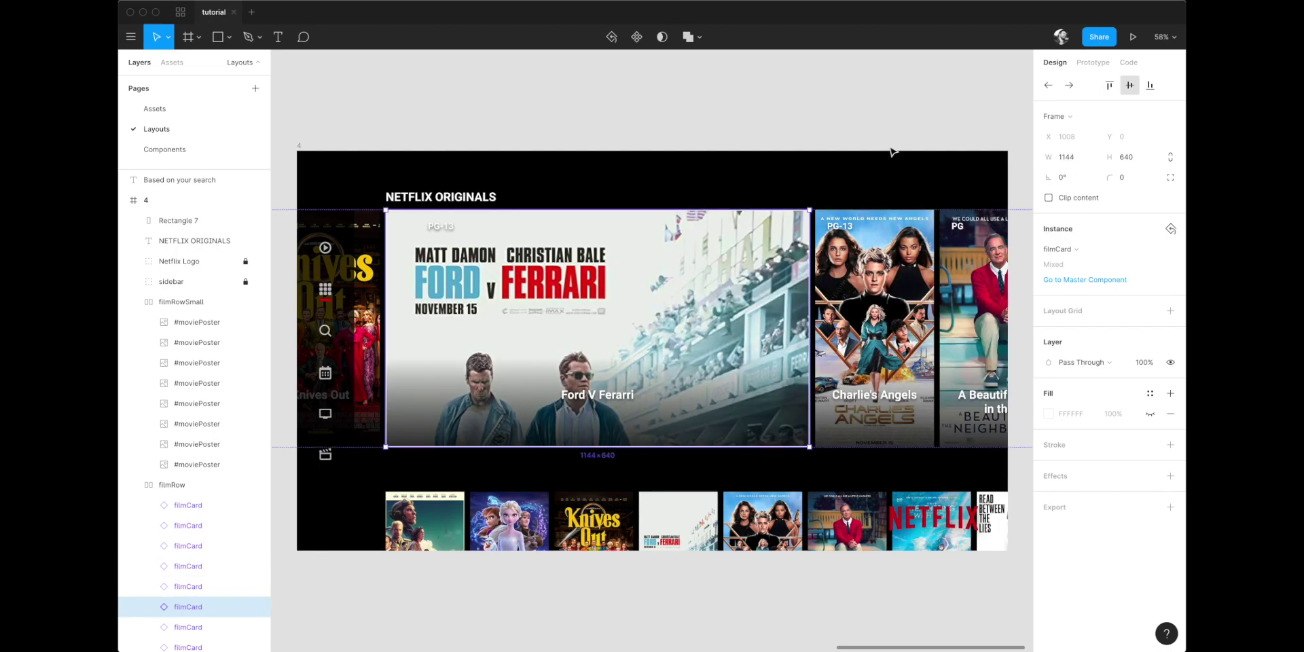
left_click(891, 147)
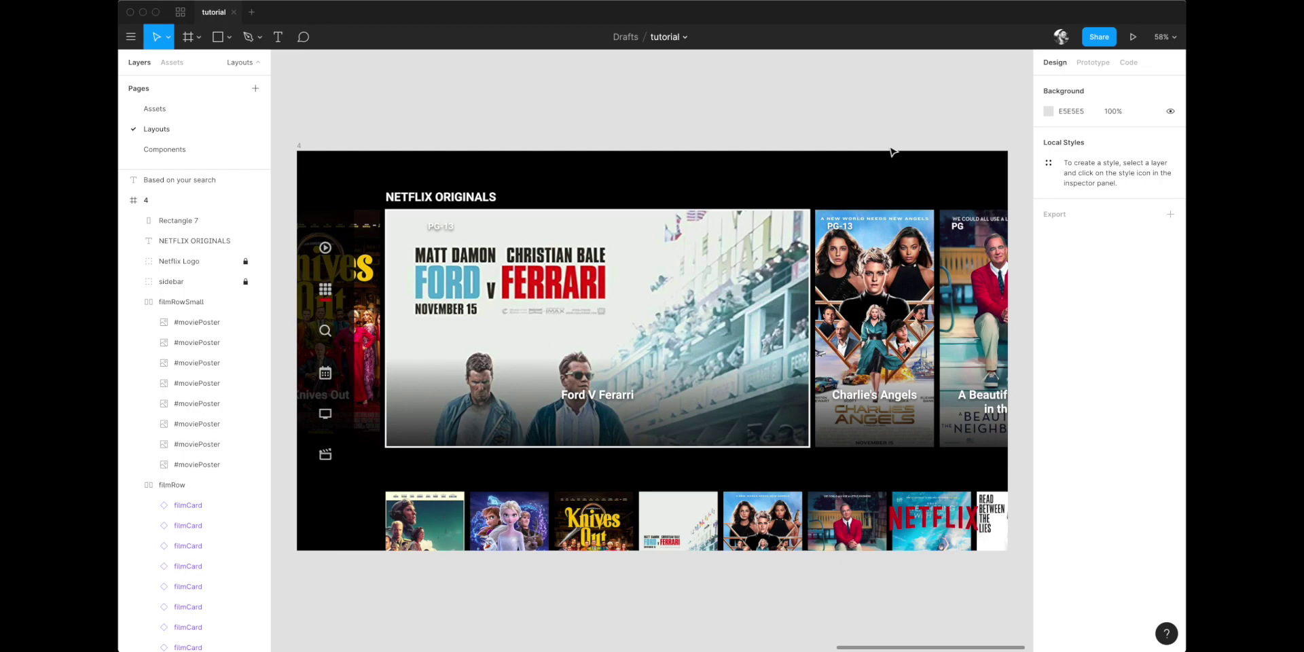
Turn off Clip content for frame 4
scroll(893, 148, "down", 3)
left_click(345, 139)
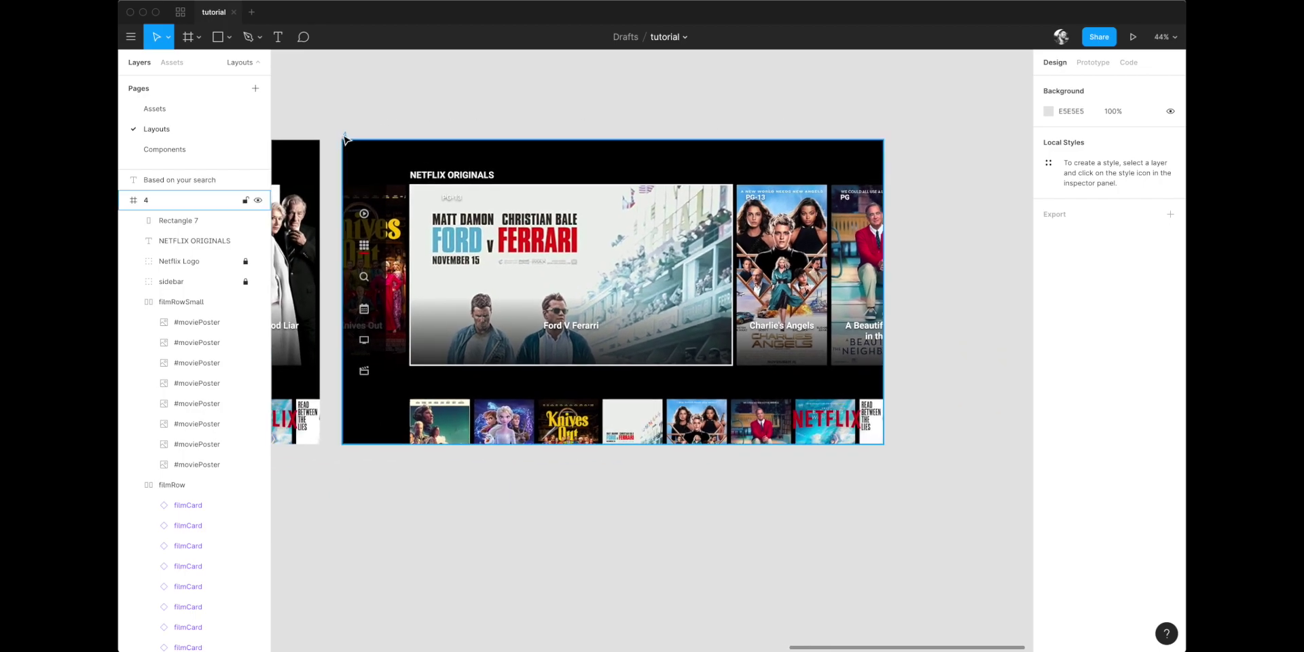
left_click(345, 138)
left_click(1049, 197)
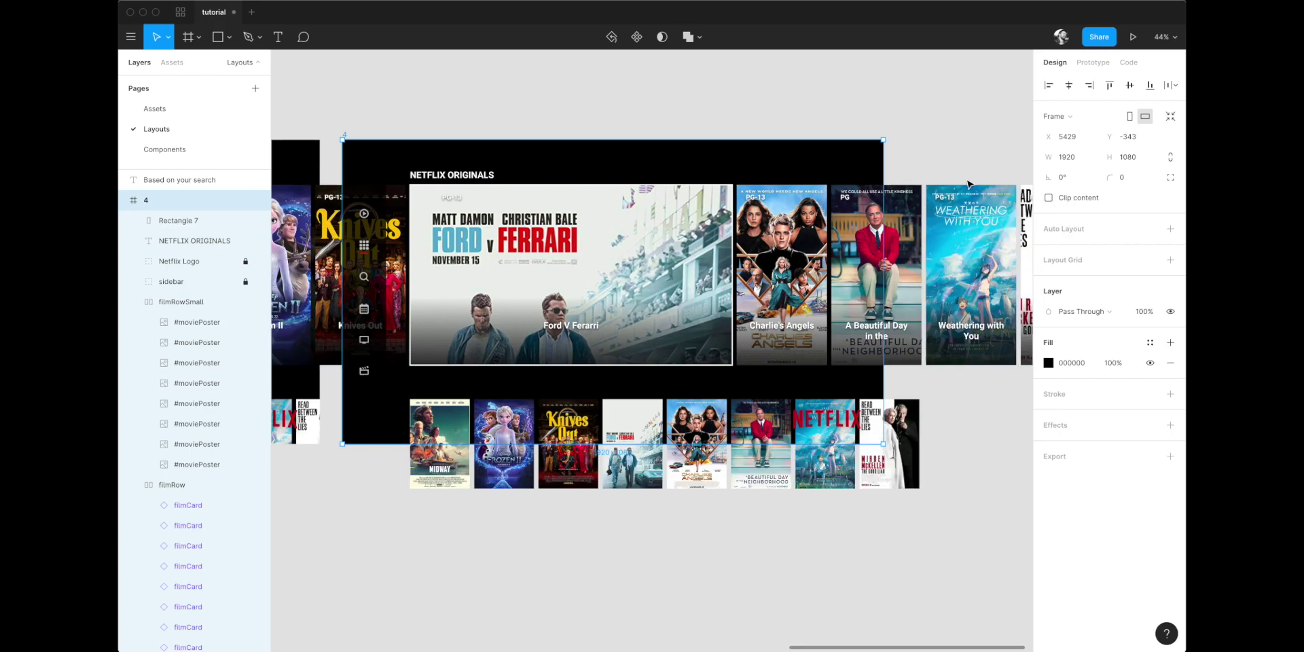
scroll(781, 143, "down", 2)
left_click_drag(780, 145, 600, 138)
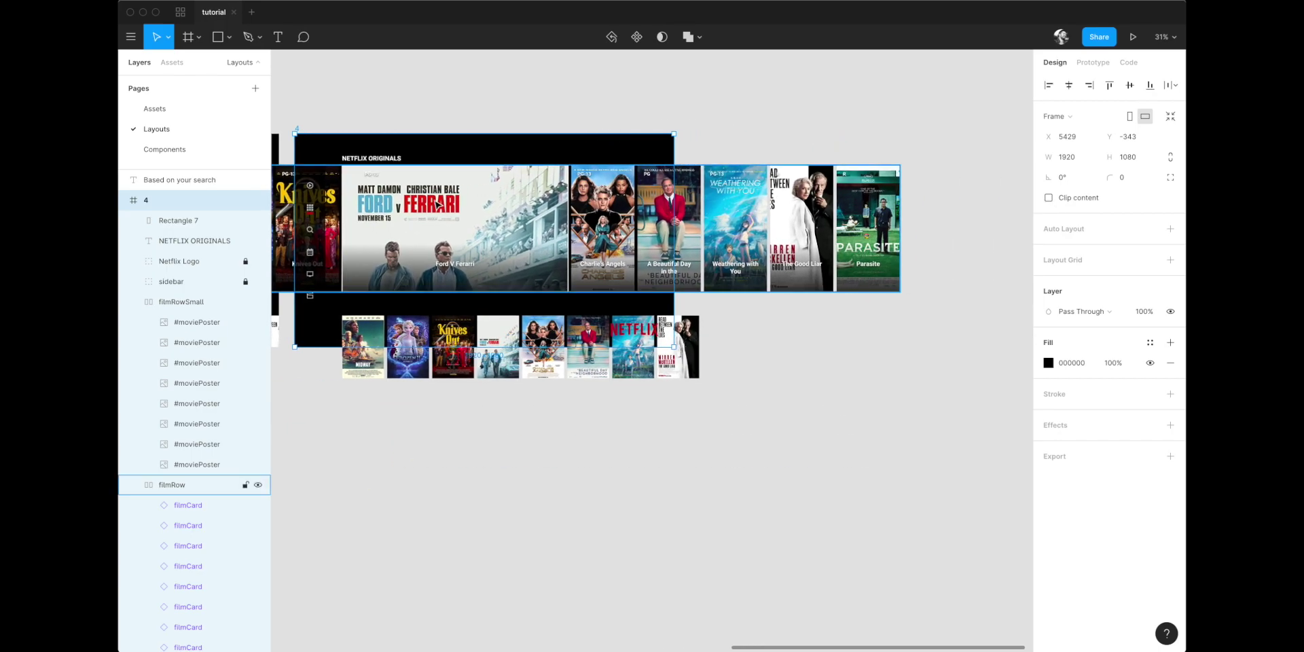
Try narrowing the Ford V Ferarri filmCard in frame 4 to a width of 671 and restore its width to 1144
key("super+z")
key("super+shift+z")
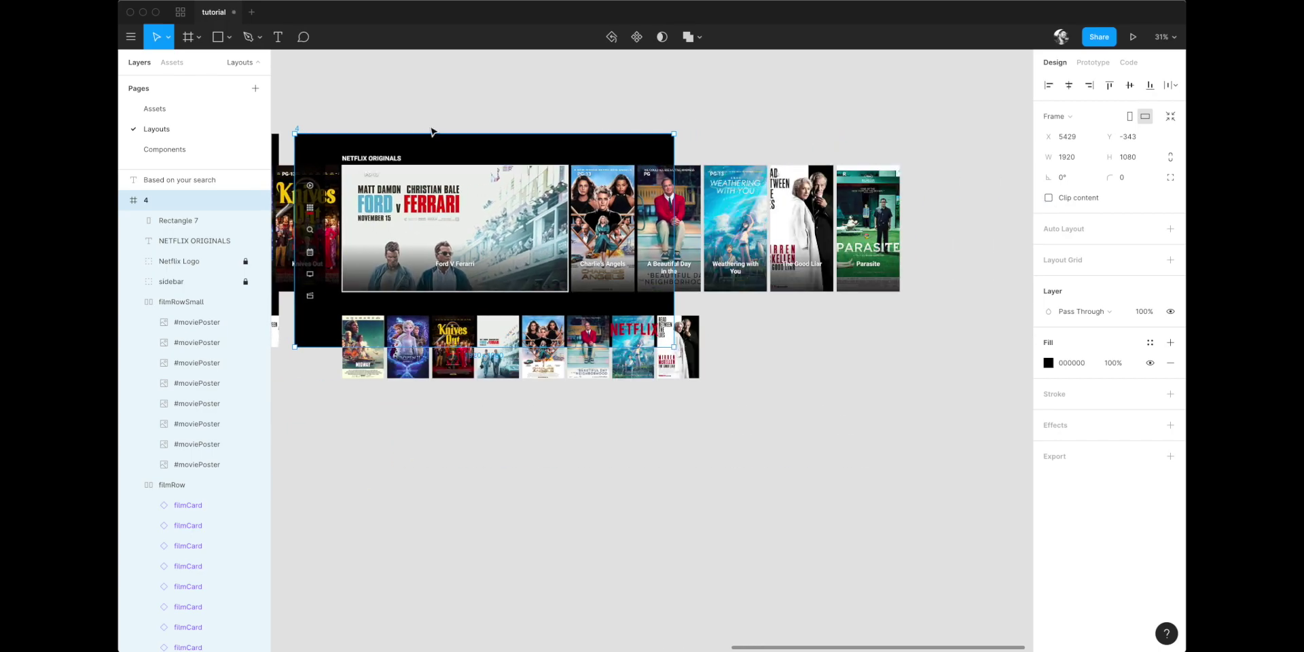
left_click(427, 110)
scroll(486, 151, "left", 2)
left_click(519, 215)
left_click(520, 215)
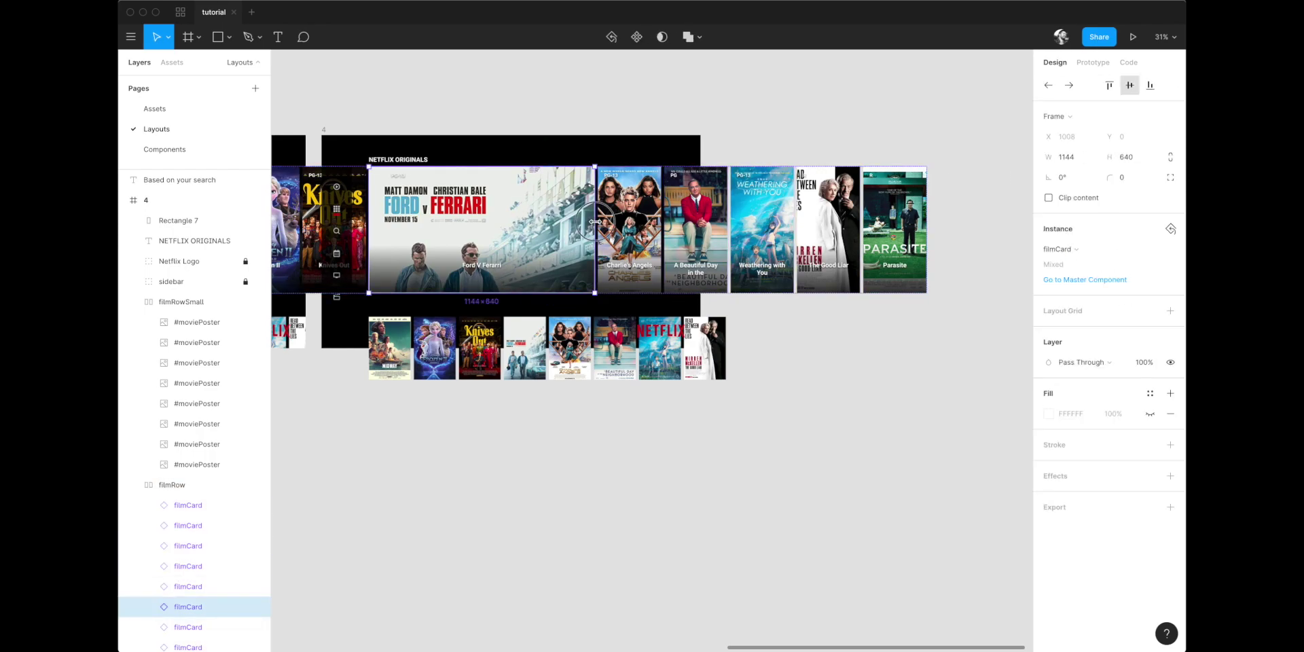
left_click_drag(596, 220, 501, 223)
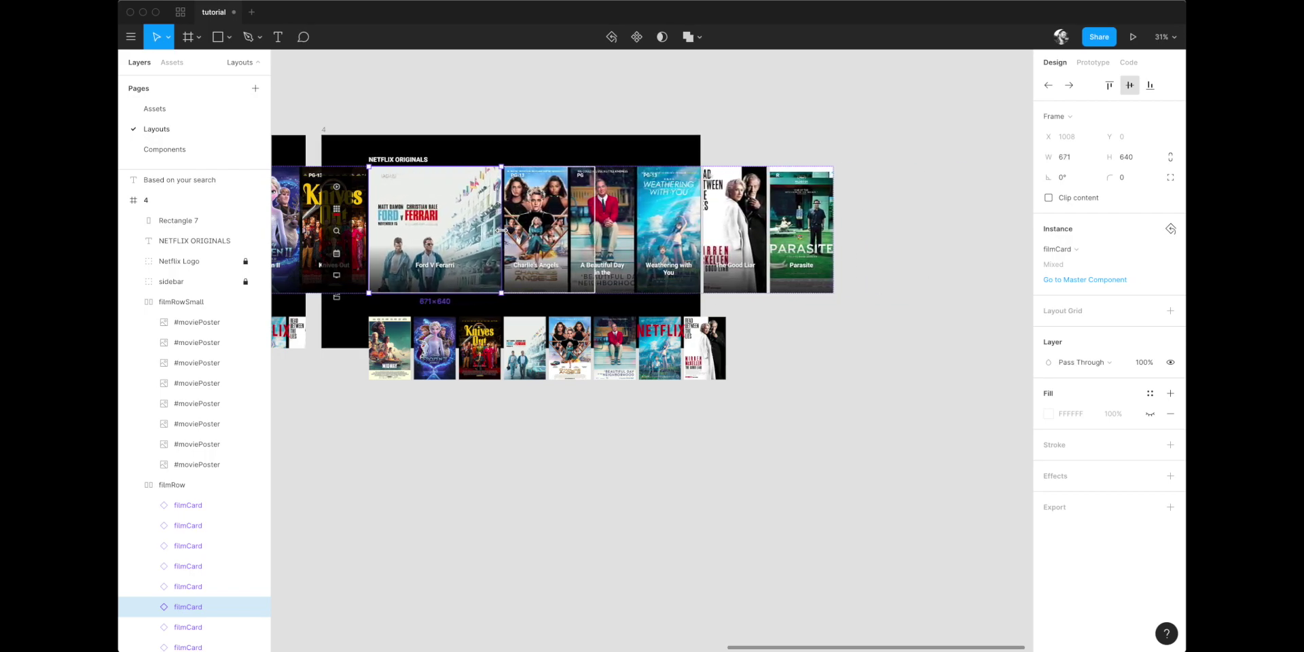
left_click(1068, 163)
type("1144")
key("Return")
left_click(642, 101)
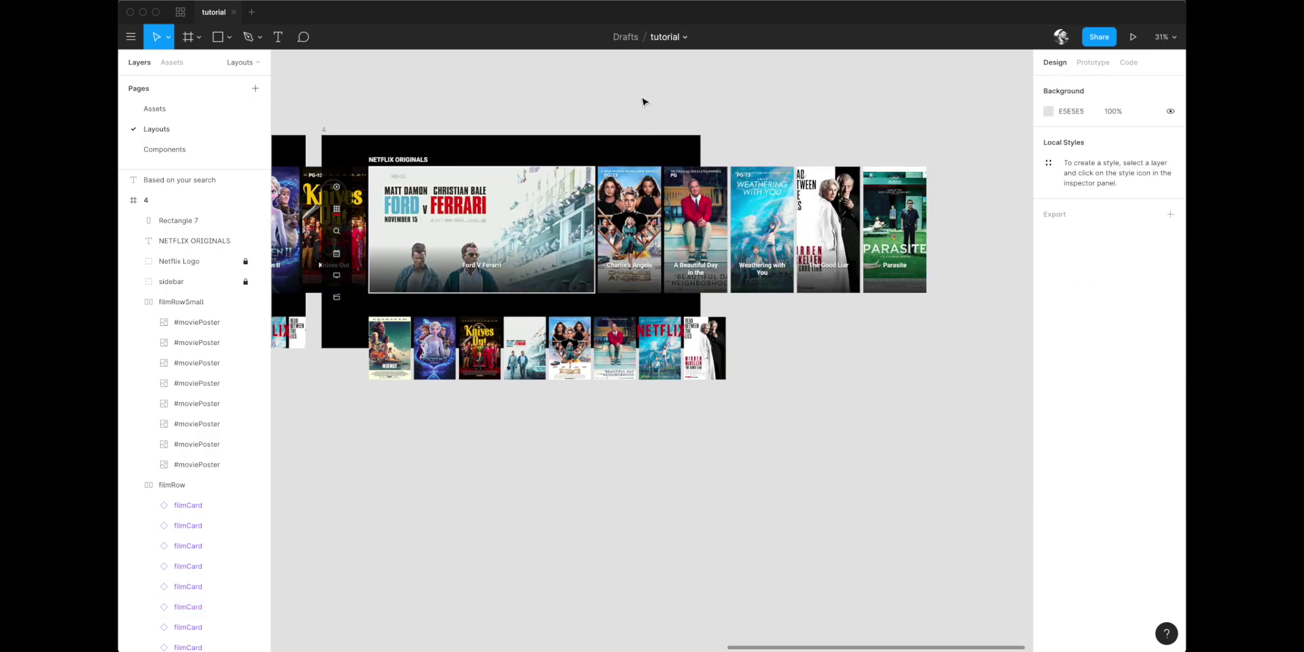
In the master filmCard on the Components page, pin the #movieTitle and #rating text layers horizontally to the left with Left constraints
left_click_drag(572, 122, 627, 121)
scroll(538, 163, "up", 5)
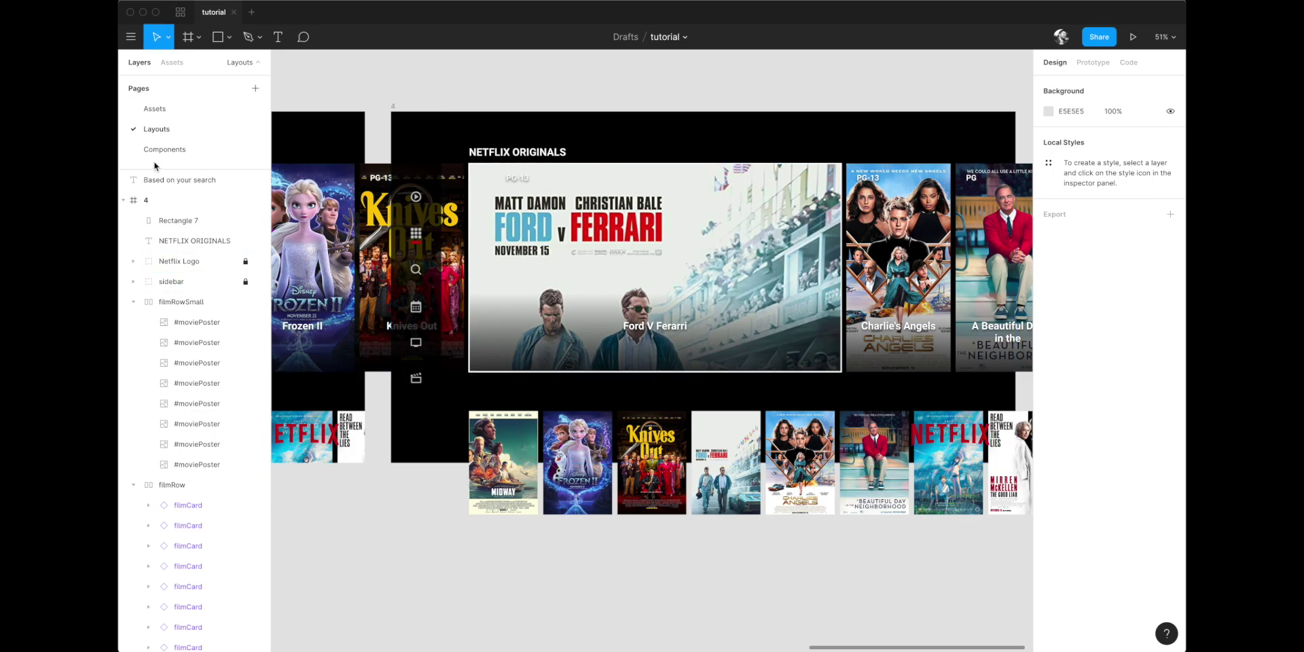
left_click(637, 321, "super")
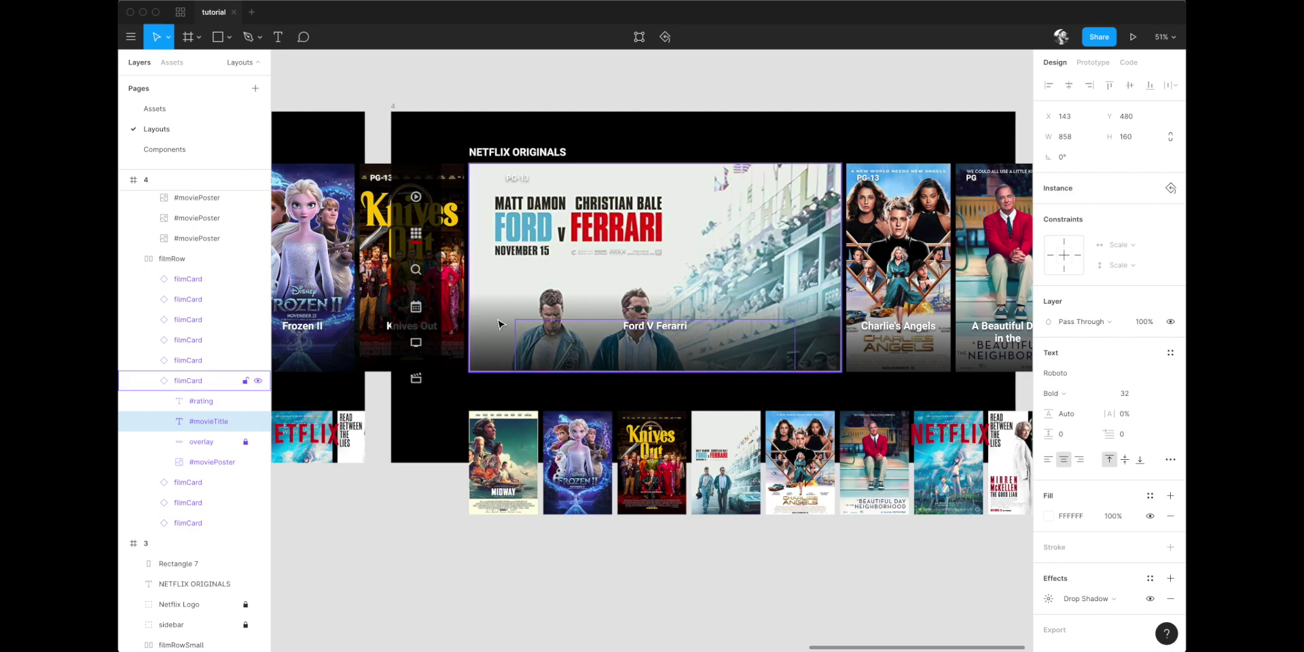
left_click(525, 178)
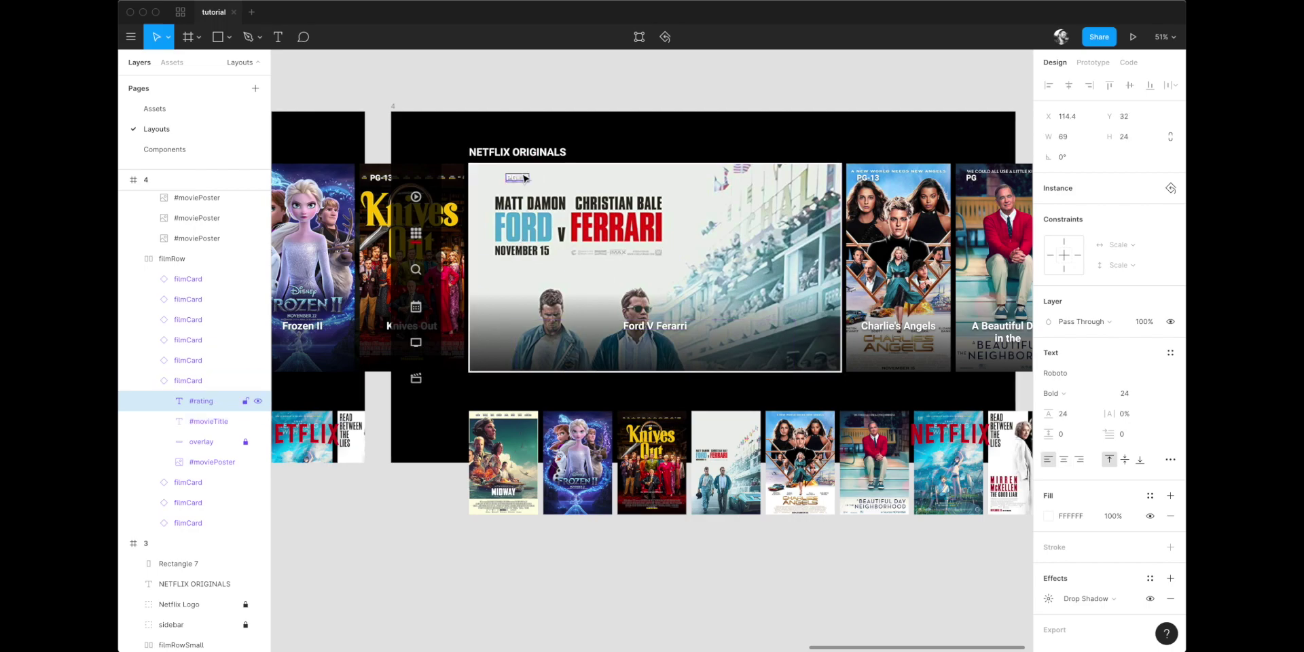
left_click(525, 87)
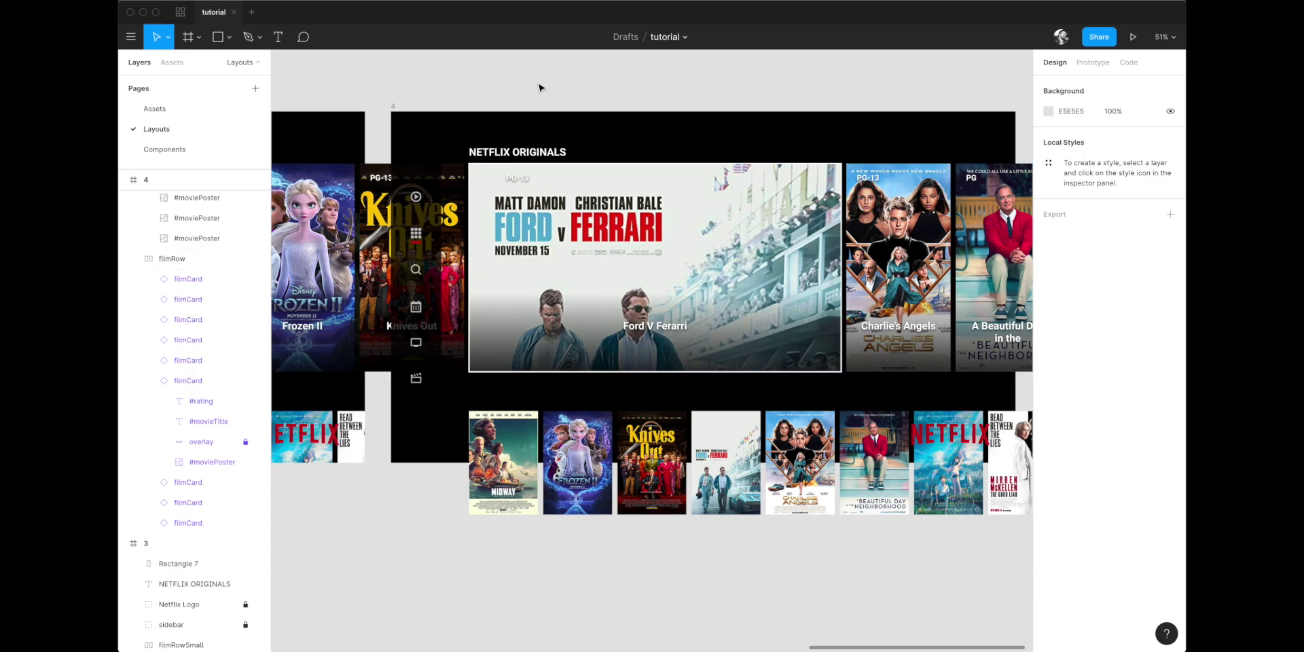
left_click(179, 150)
left_click(570, 433)
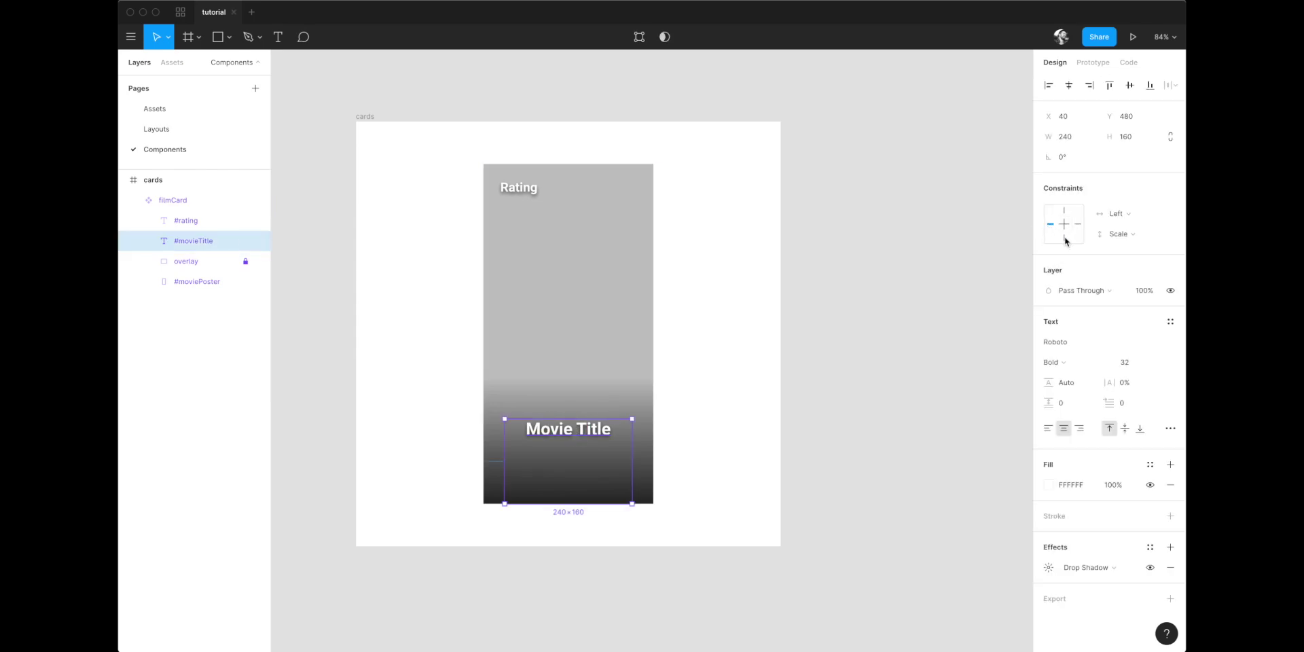
left_click(906, 271)
left_click(528, 193)
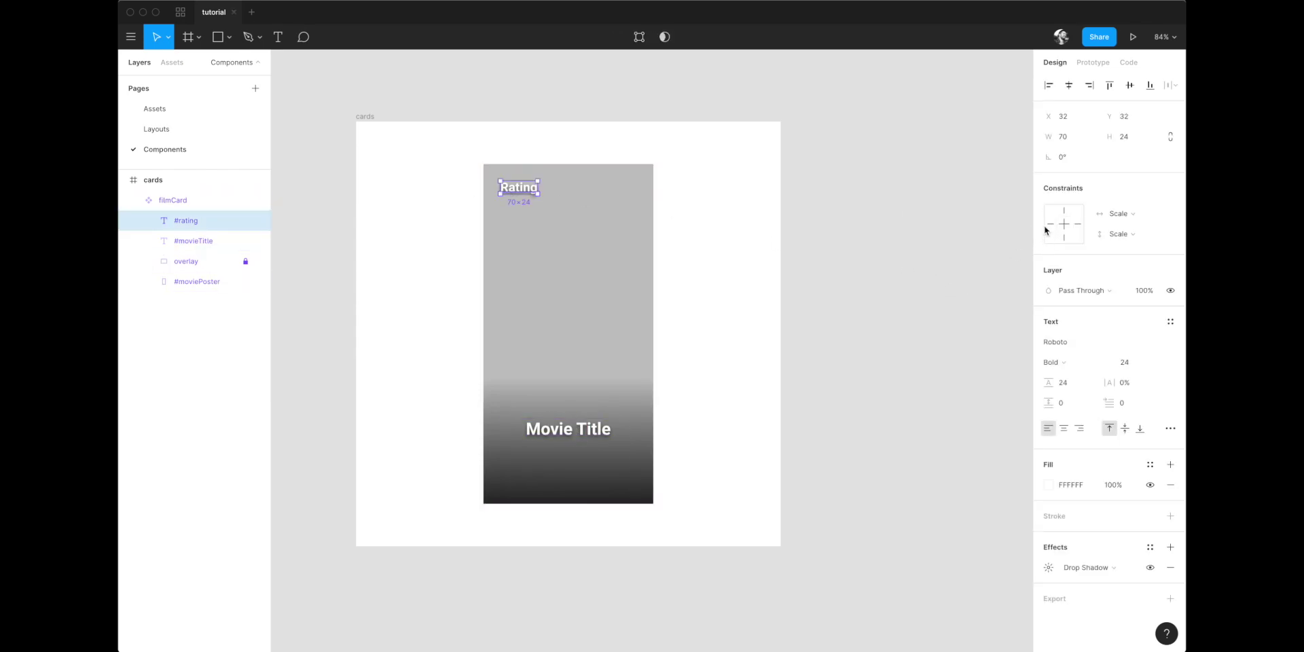
left_click(927, 273)
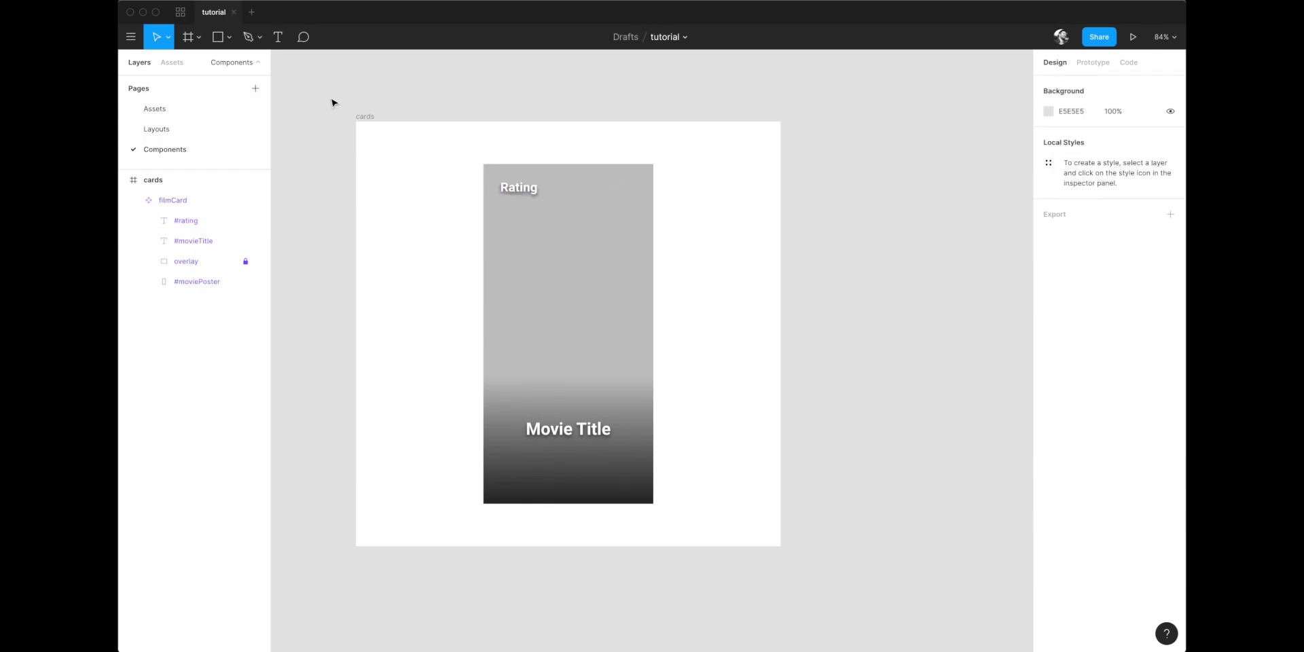
Return to the Layouts page and turn Clip content back on for frame 4
left_click(163, 130)
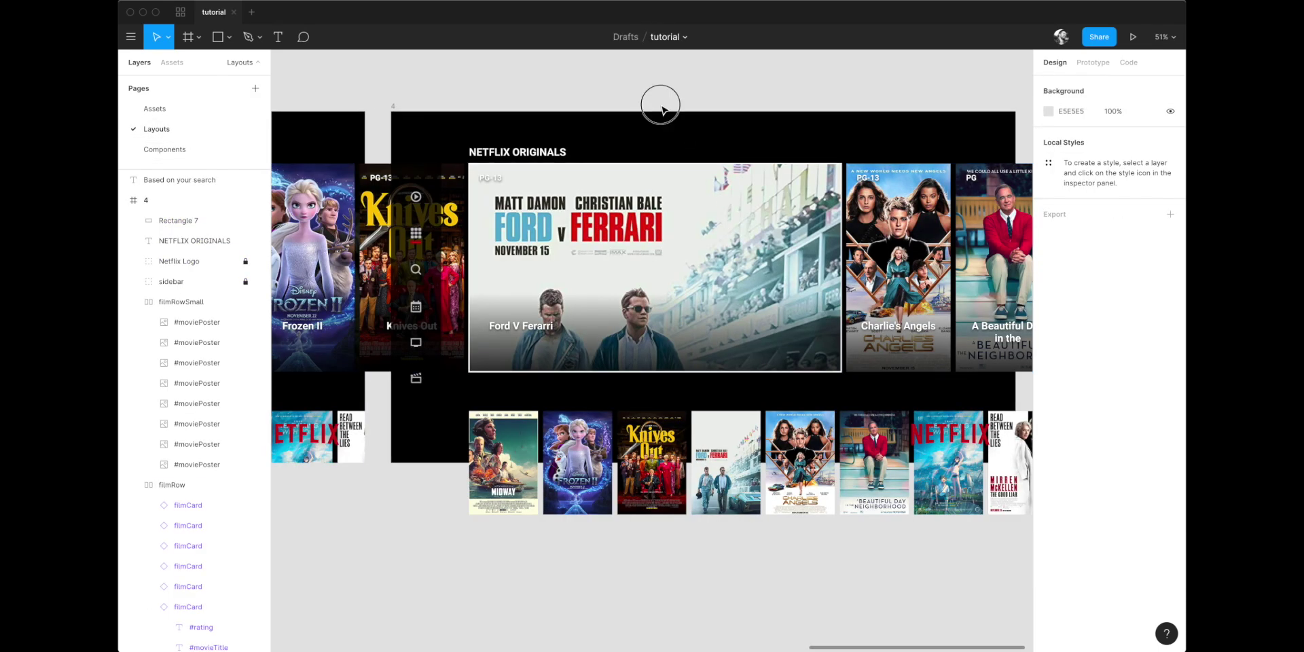
scroll(659, 111, "down", 2)
left_click(449, 107)
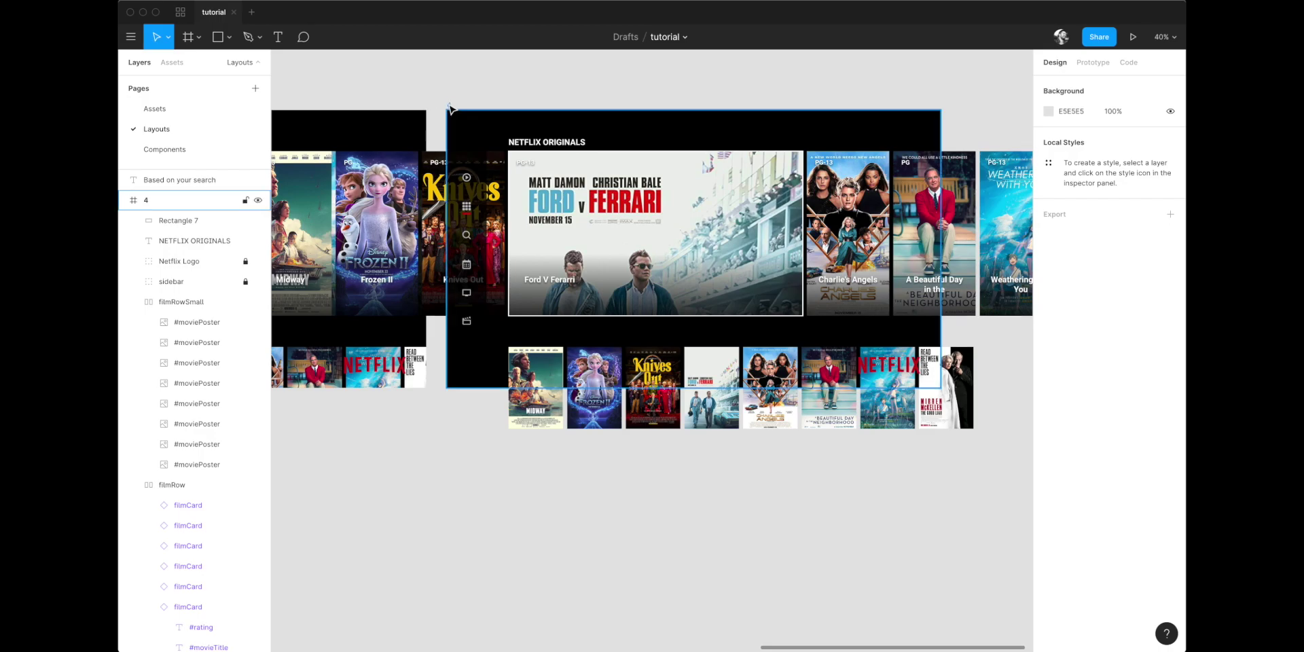
left_click(1049, 198)
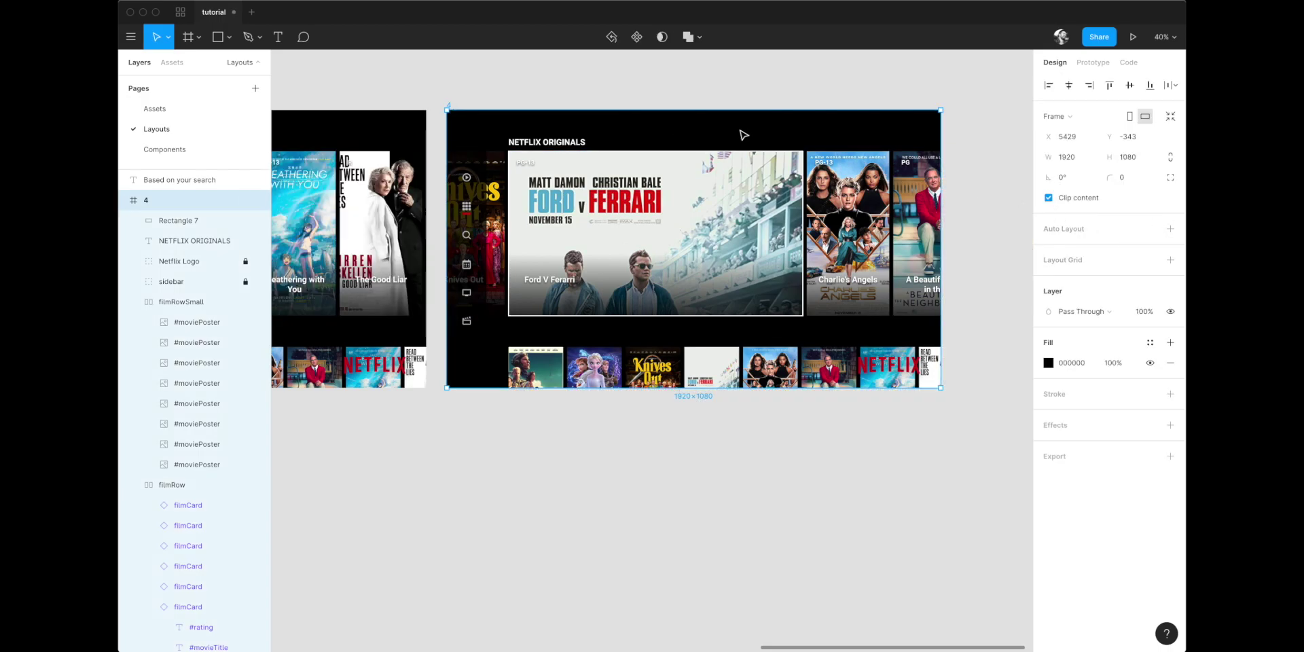
Add a prototype connection from frame 1 to frame 2 that navigates On Click with Smart Animate over 250ms
left_click(724, 108)
scroll(711, 104, "down", 3)
left_click_drag(710, 104, 876, 146)
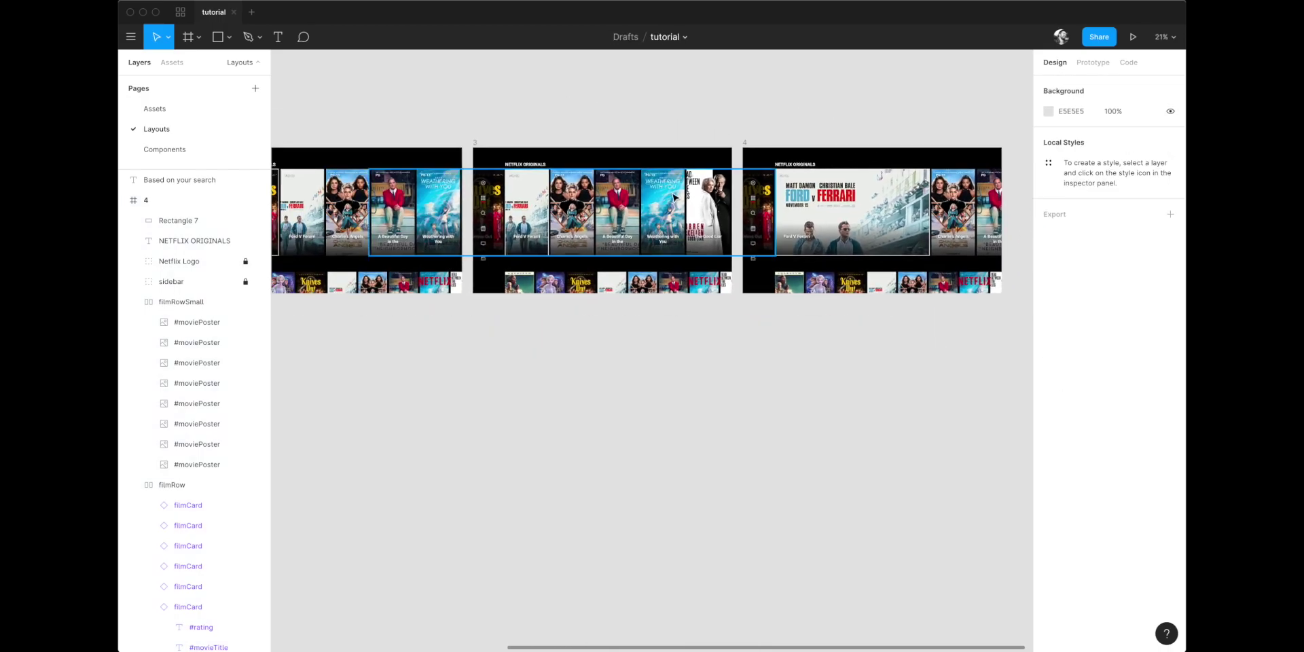
scroll(679, 189, "down", 1)
left_click_drag(599, 234, 763, 244)
left_click_drag(524, 180, 644, 185)
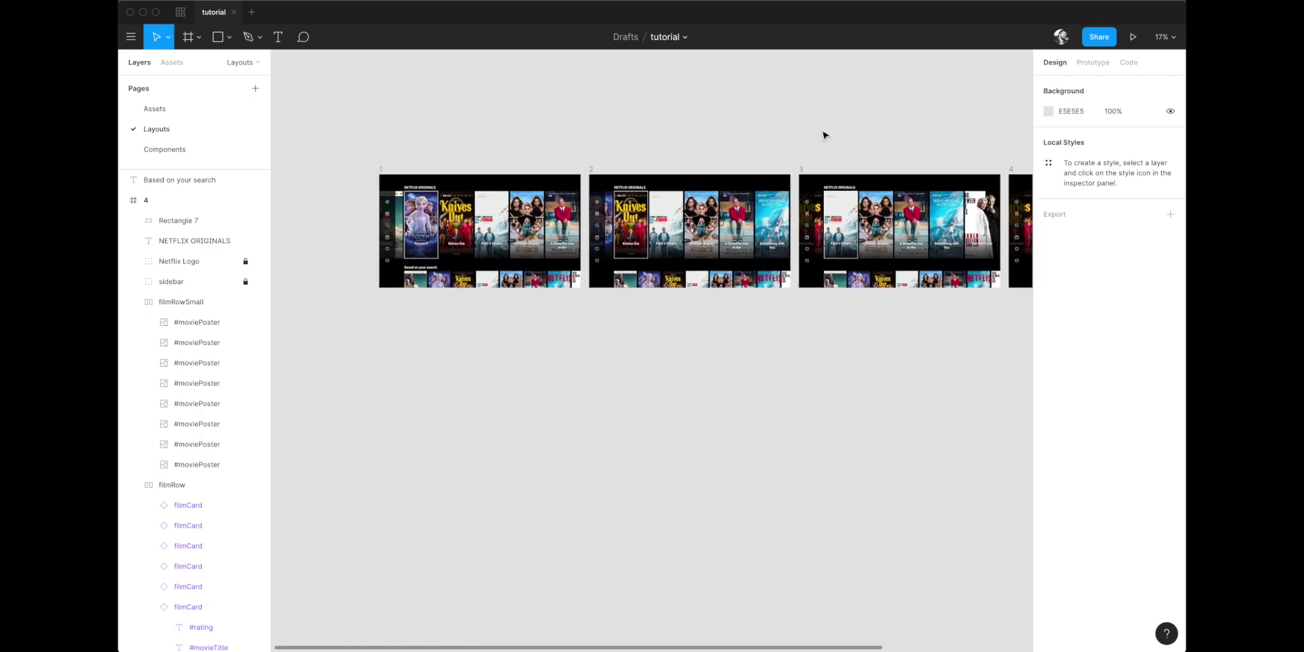
left_click(1092, 63)
left_click(382, 168)
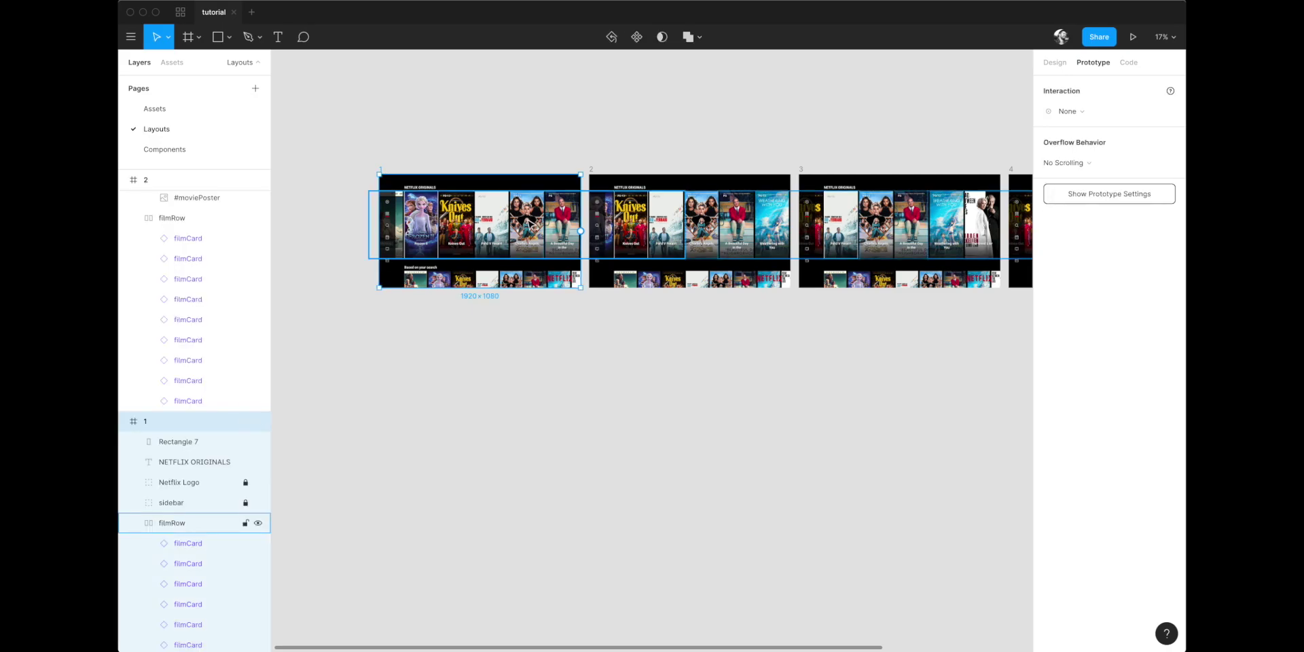
left_click_drag(580, 231, 600, 236)
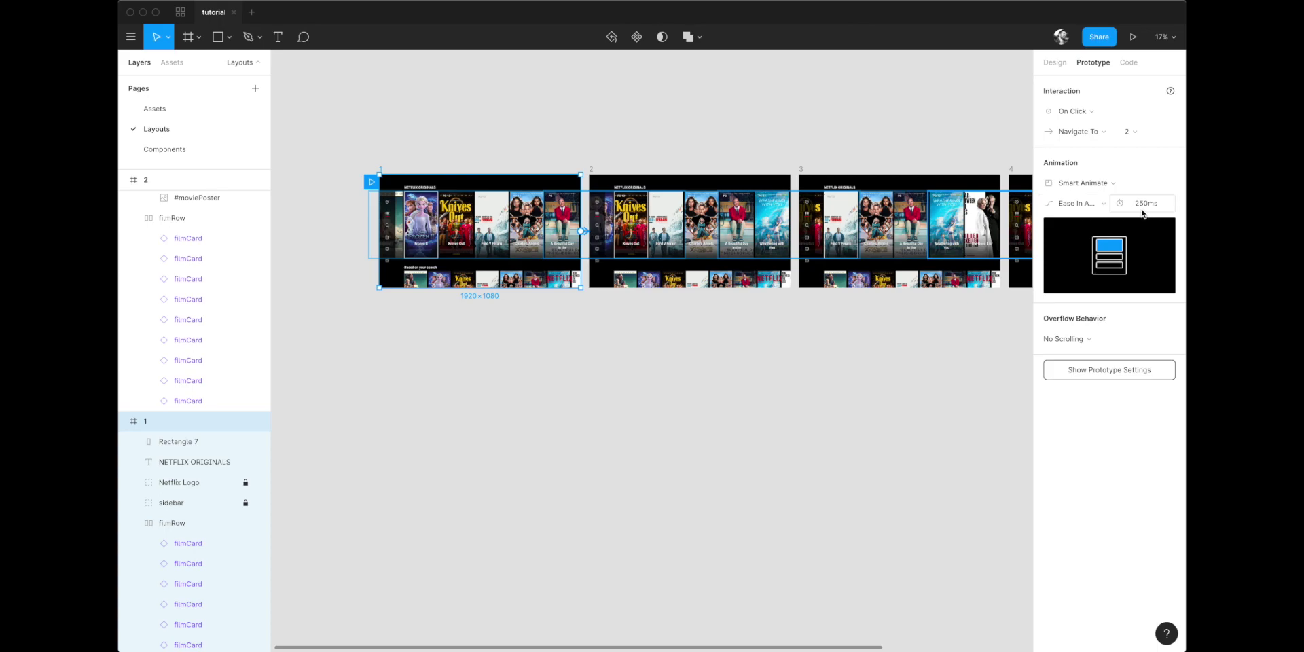
Connect frame 2 to frame 3 with an On Click interaction using Smart Animate at 250ms
left_click(821, 134)
left_click_drag(821, 133, 686, 134)
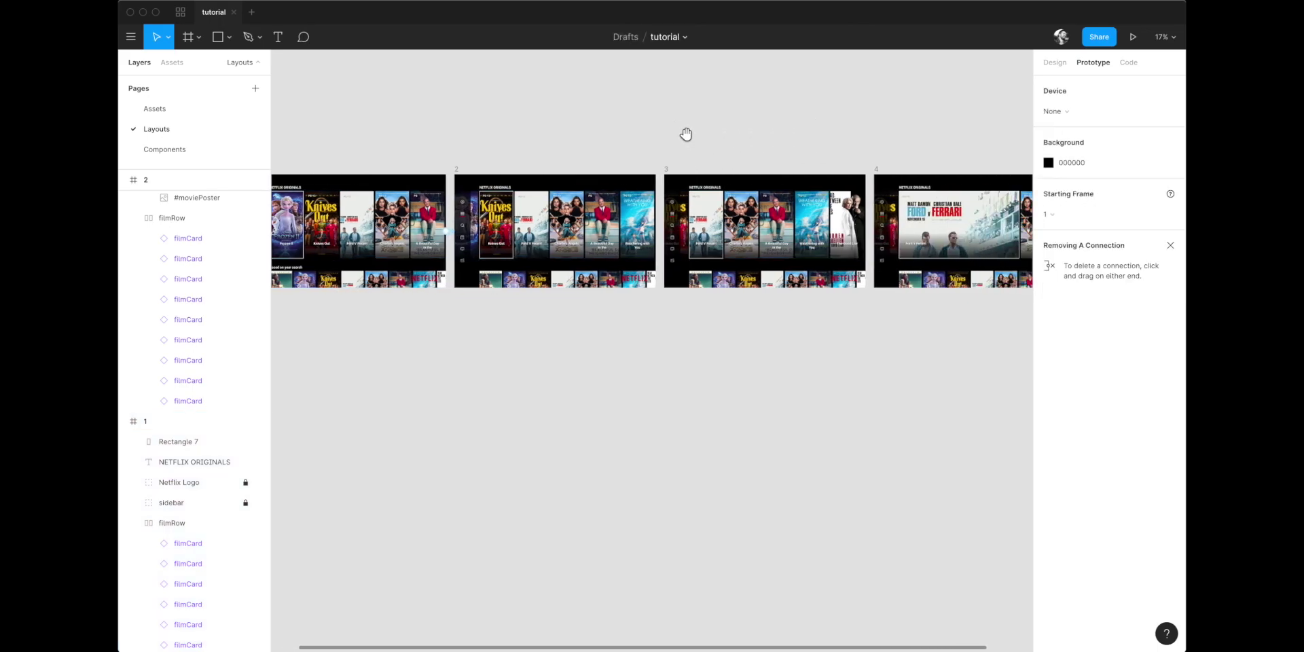
left_click(456, 169)
left_click_drag(657, 232, 684, 236)
left_click(794, 151)
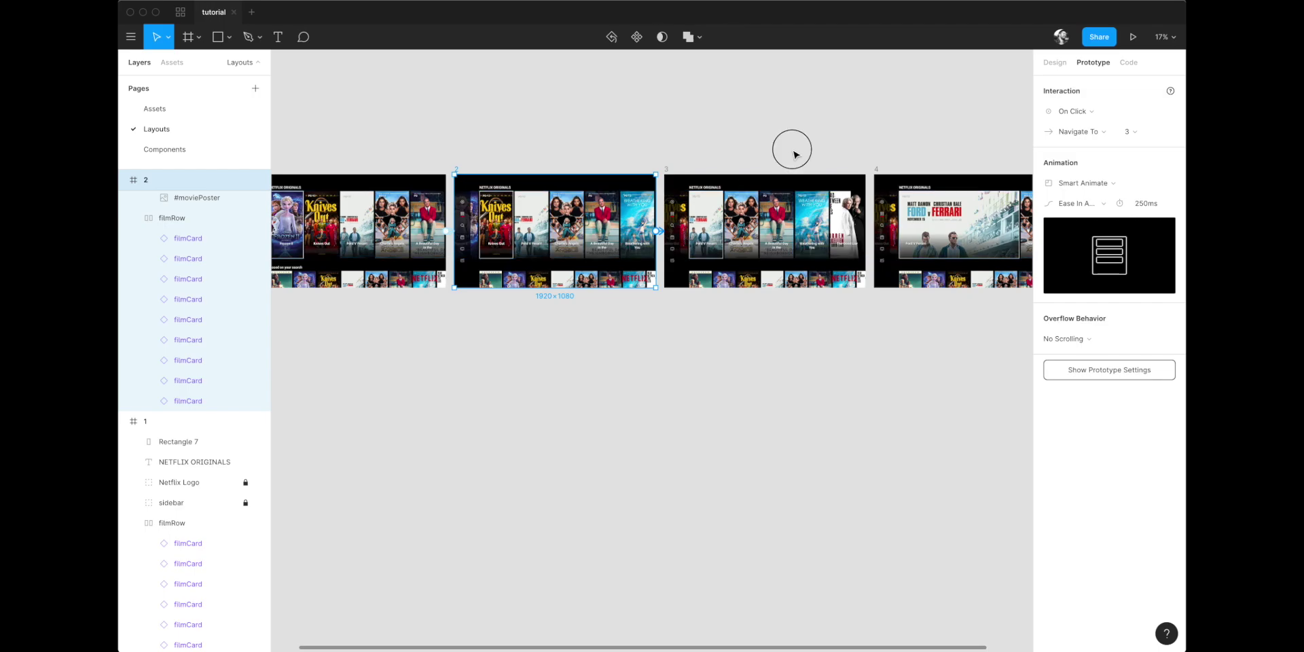
Give frame 3's Ford V Ferarri filmCard a While Hovering interaction that navigates to frame 4 with Smart Animate at 250ms
left_click_drag(794, 151, 514, 155)
scroll(647, 155, "up", 3)
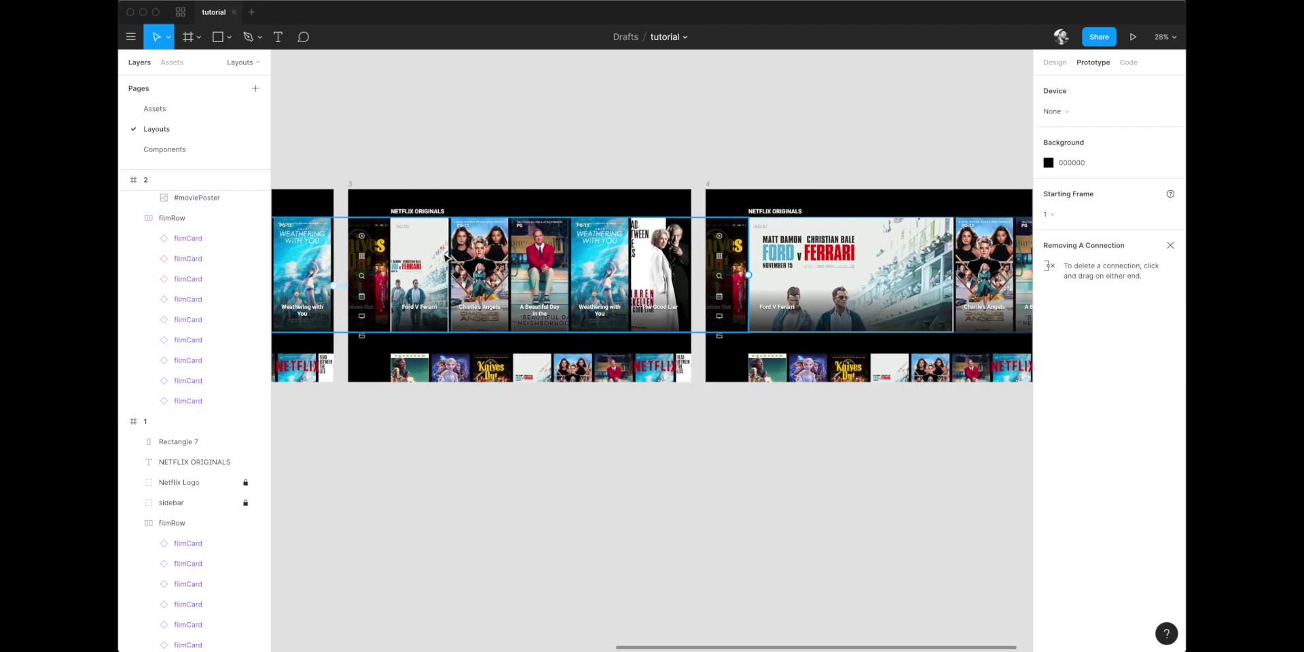
left_click(428, 270)
left_click(428, 269)
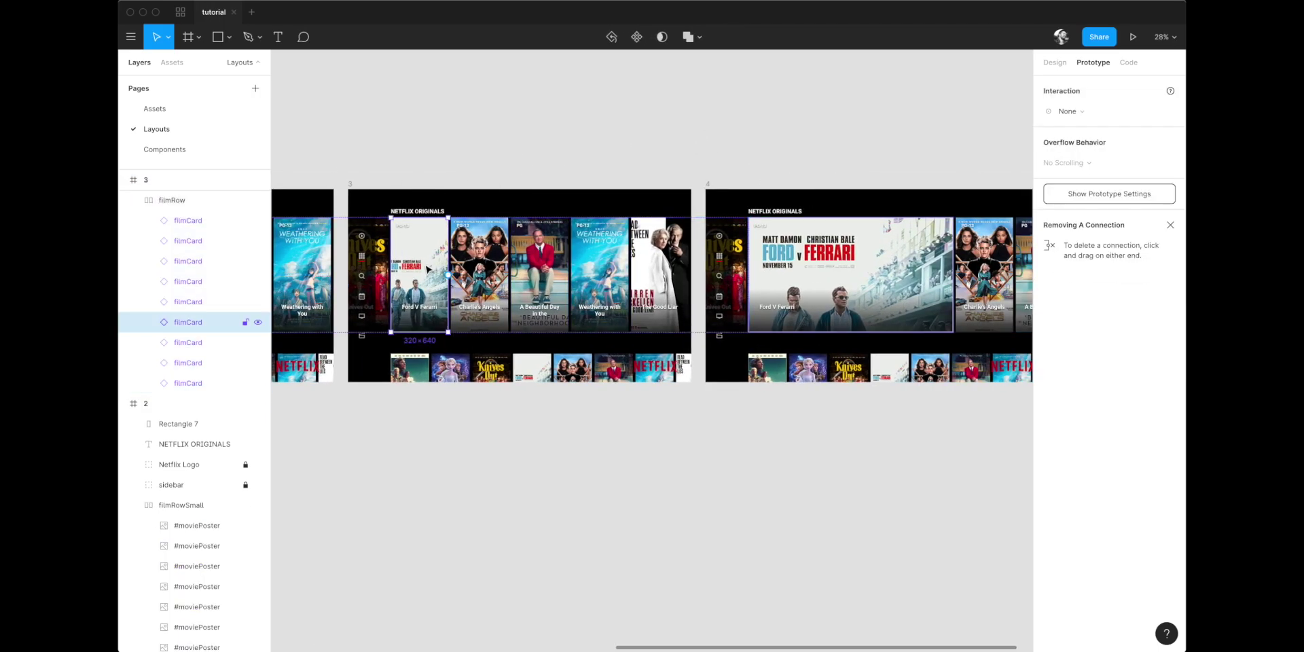
left_click(1070, 111)
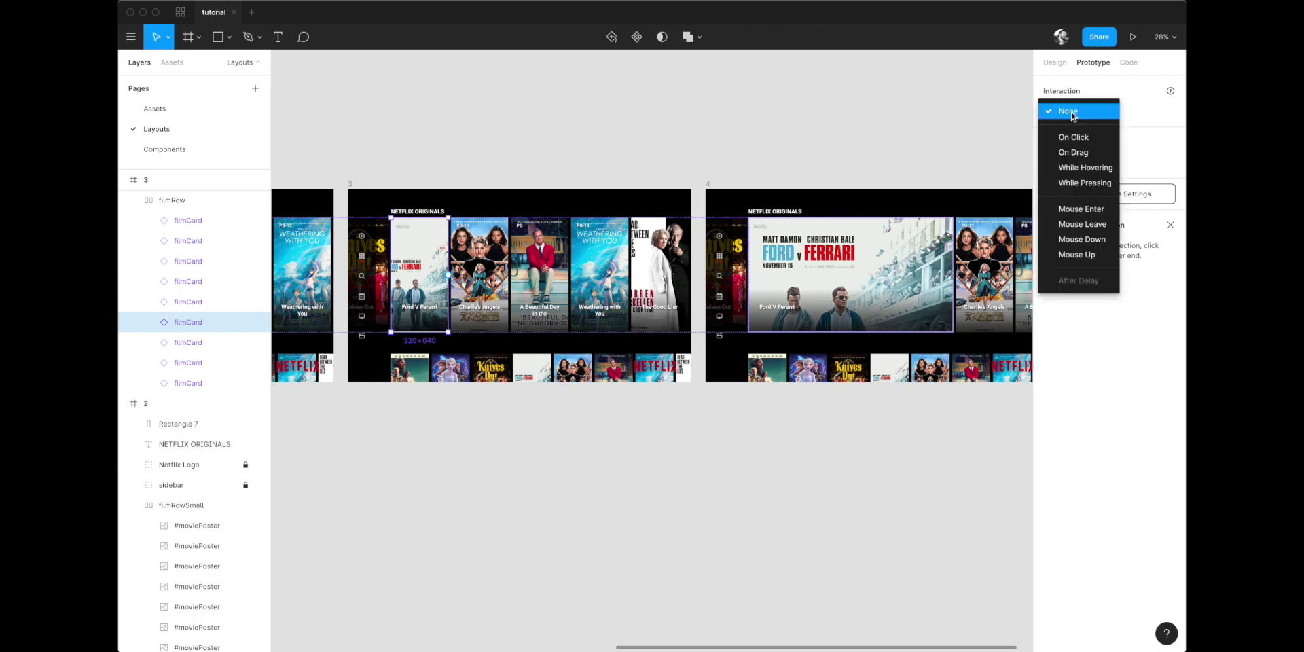
left_click(1084, 167)
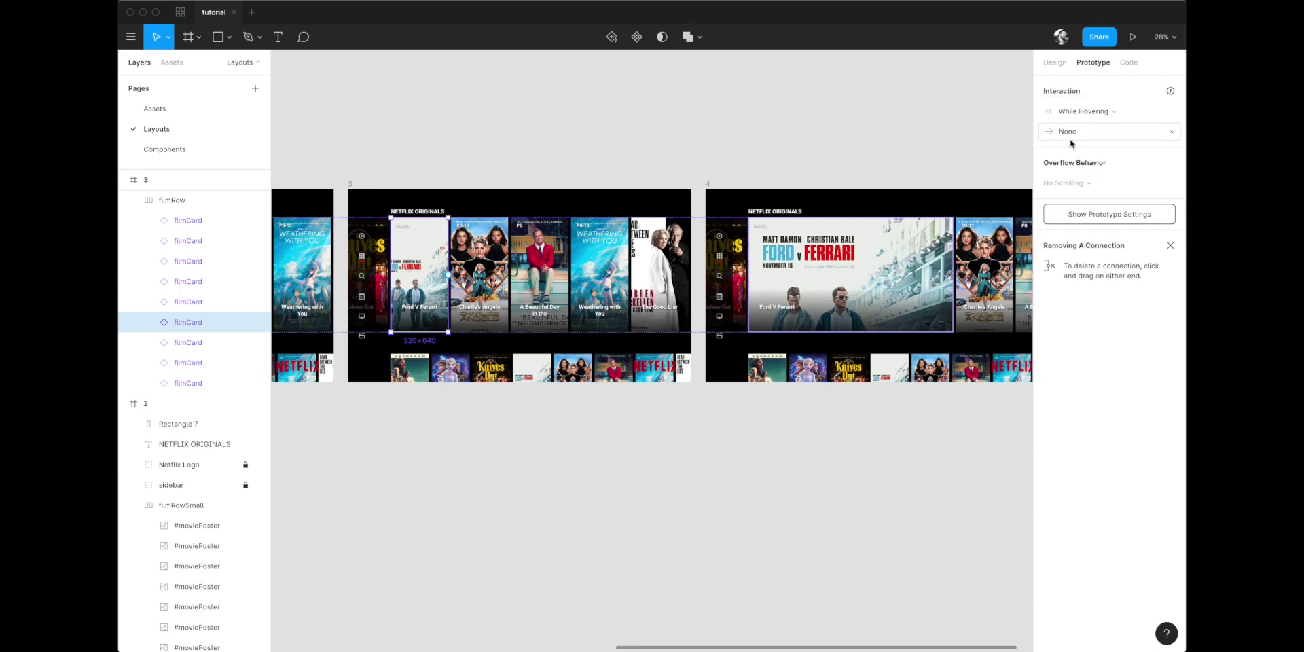
left_click(1072, 140)
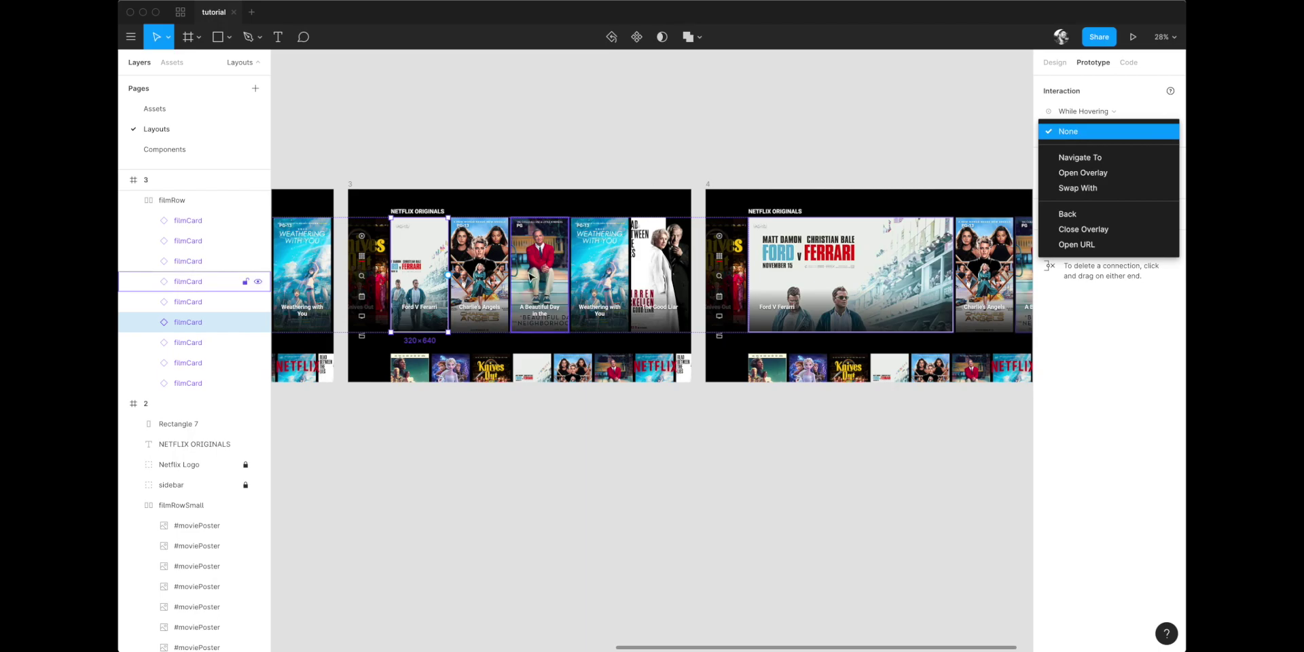
left_click(448, 277)
left_click_drag(448, 277, 754, 320)
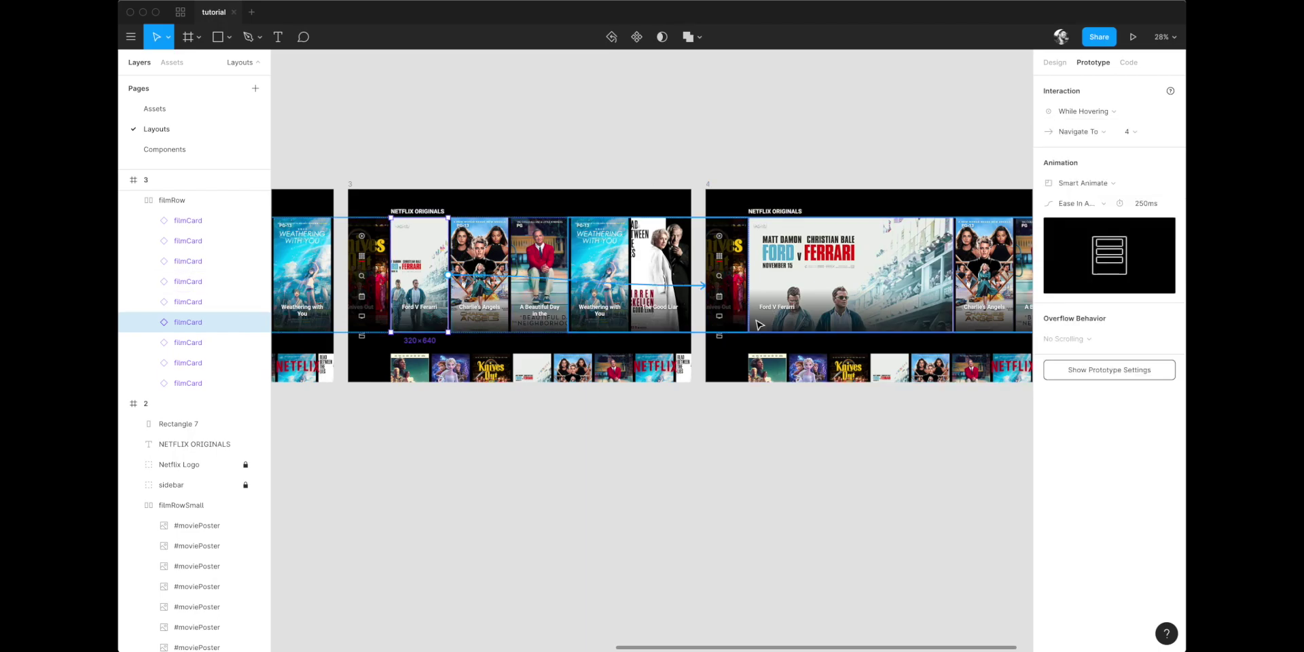
left_click(571, 126)
Present the prototype starting from frame 1 and scale it to fit the screen
scroll(571, 126, "down", 3)
left_click_drag(571, 126, 728, 131)
scroll(605, 136, "down", 2)
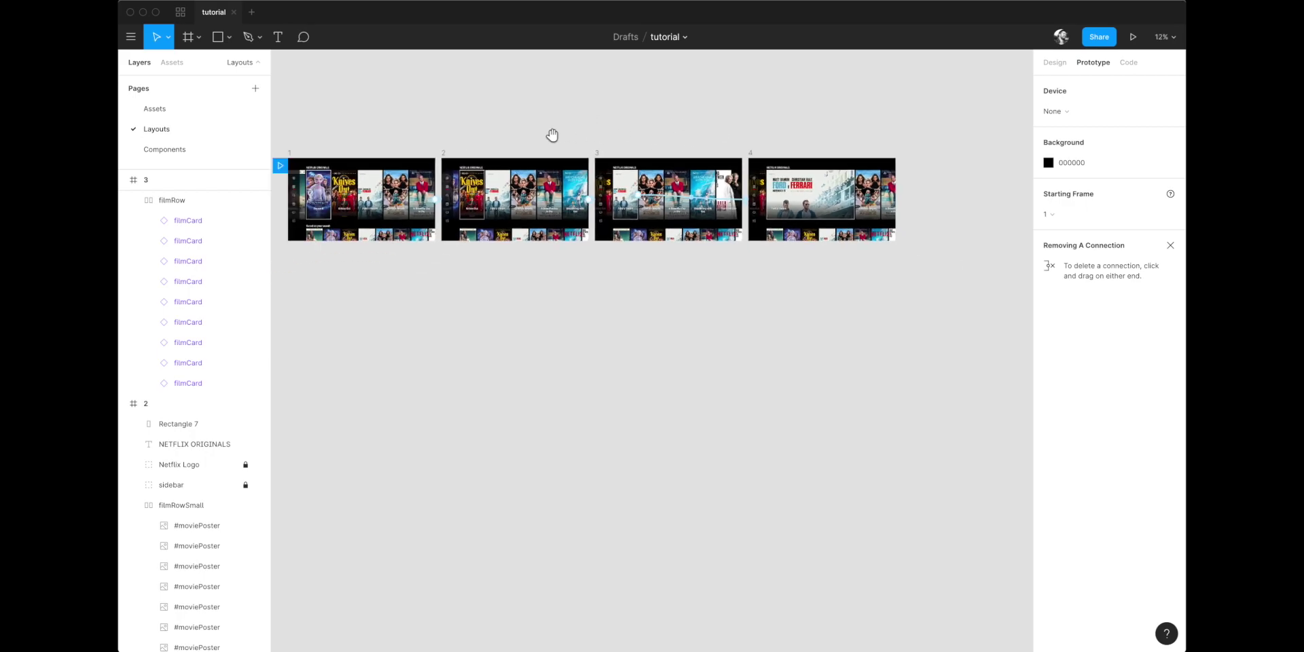
scroll(553, 135, "left", 2)
left_click(310, 154)
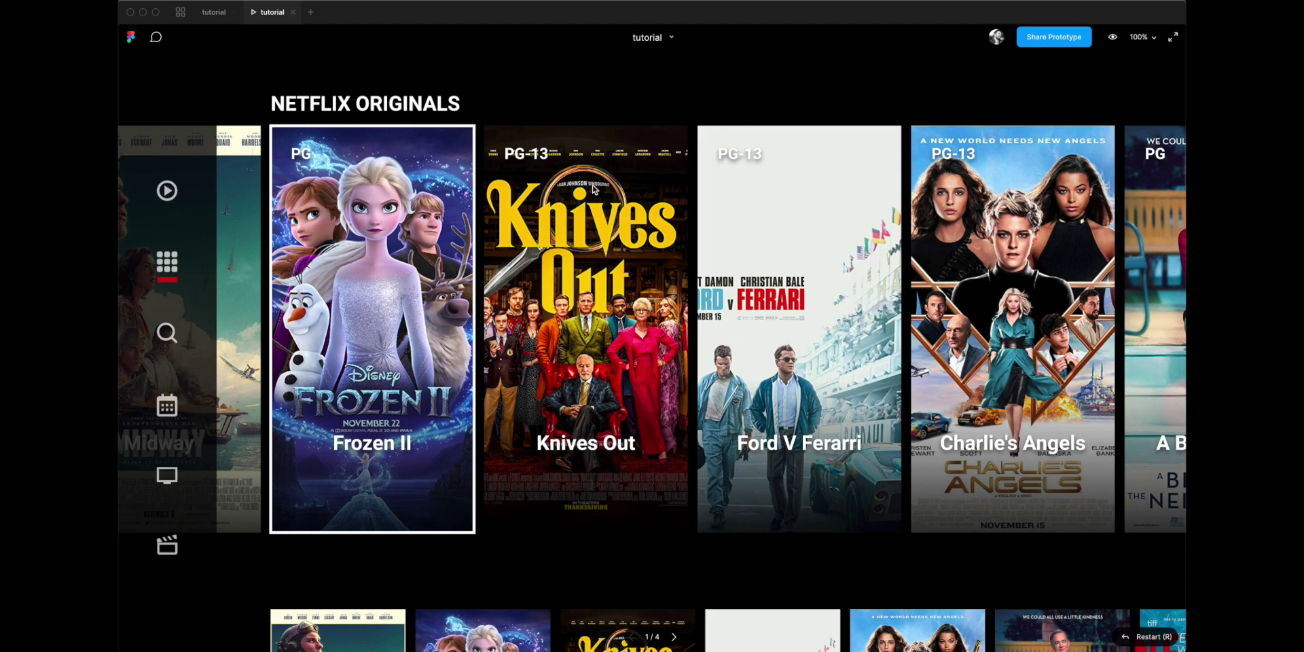
key("z")
Test moving back and forth through the film row and expanding the Ford V Ferarri card, and return to the design file
key("Right")
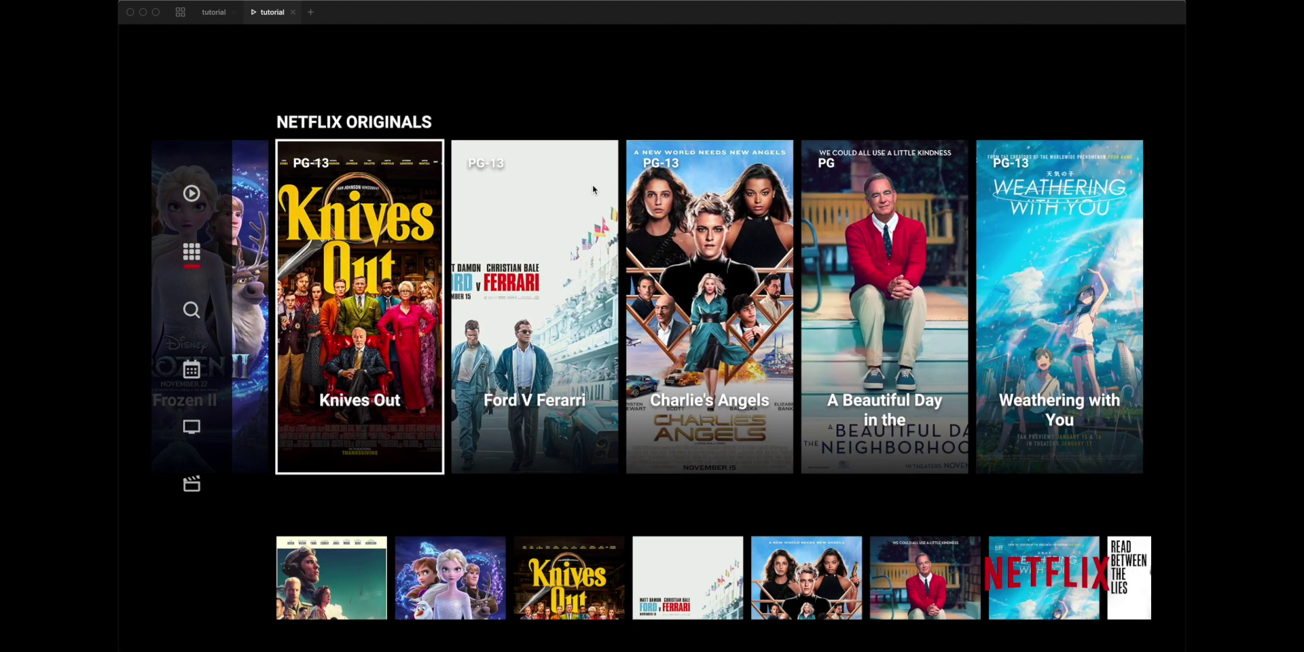
key("Left")
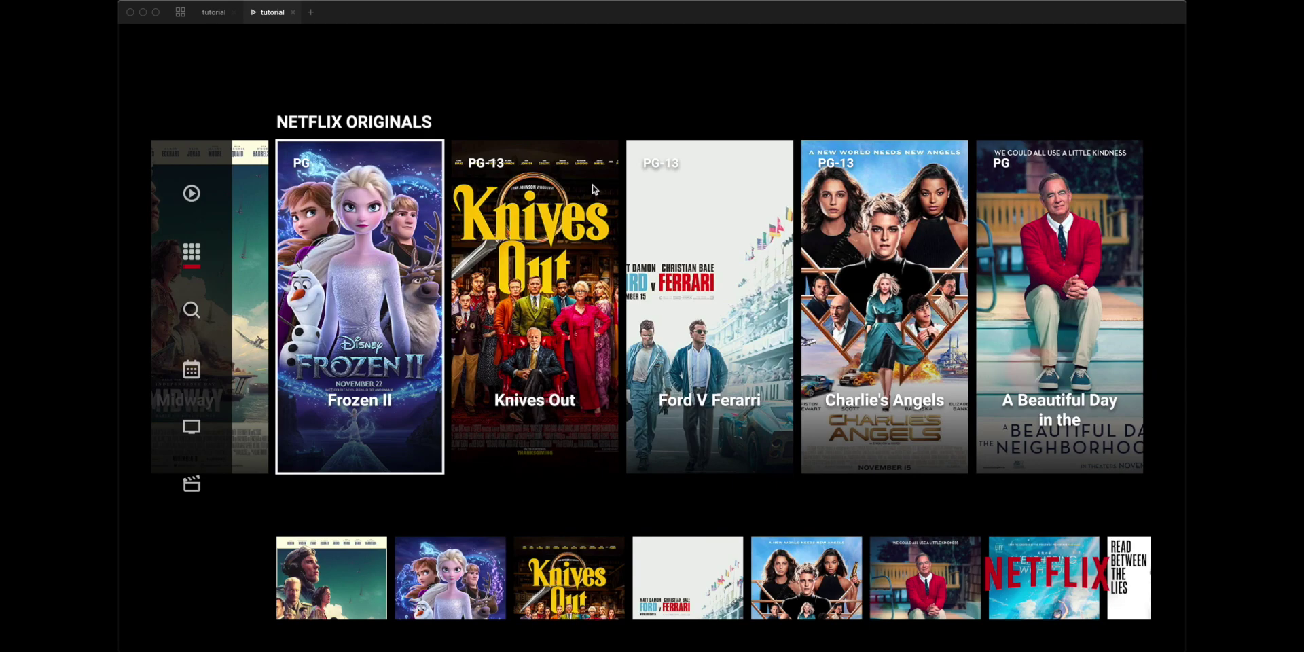
key("Right")
key("Right")
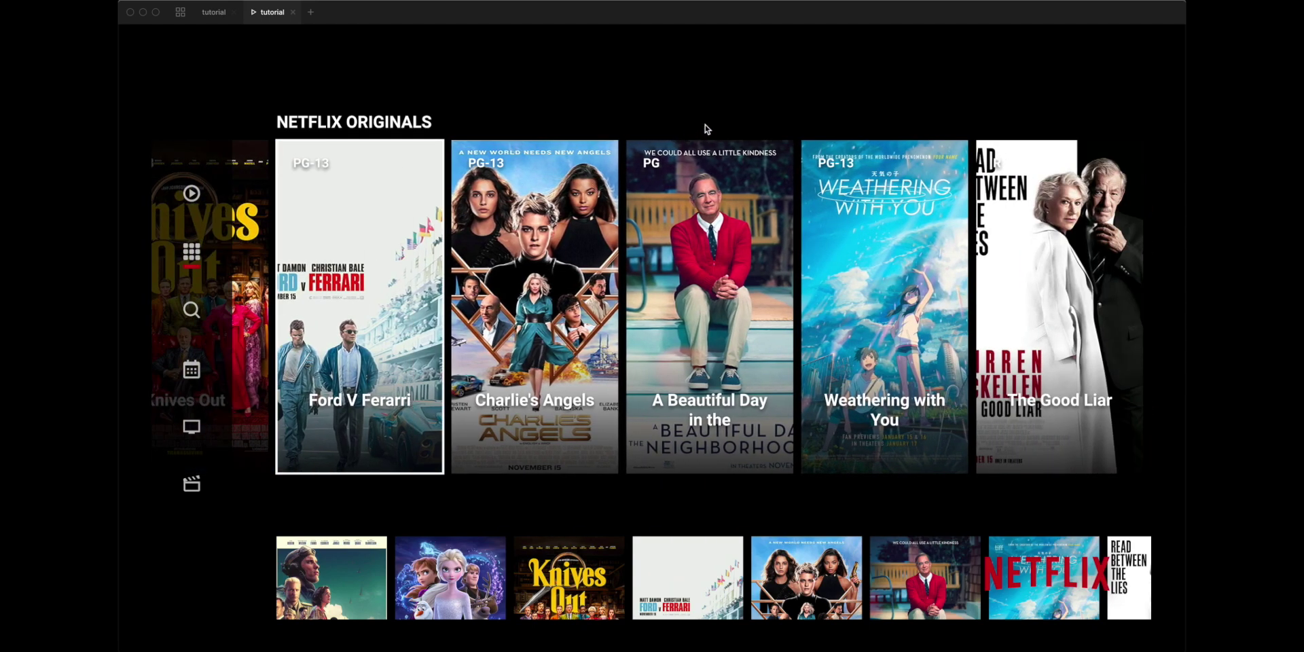
key("Left")
key("Left")
key("Right")
key("Right")
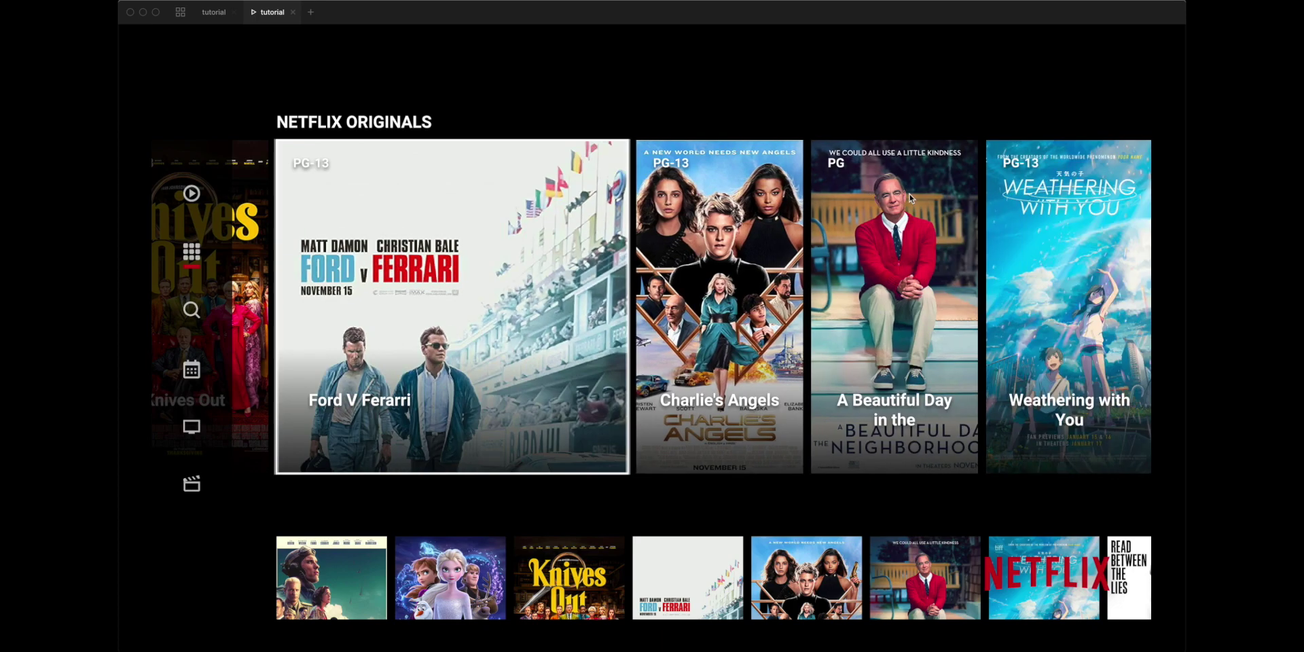
mouse_move(415, 268)
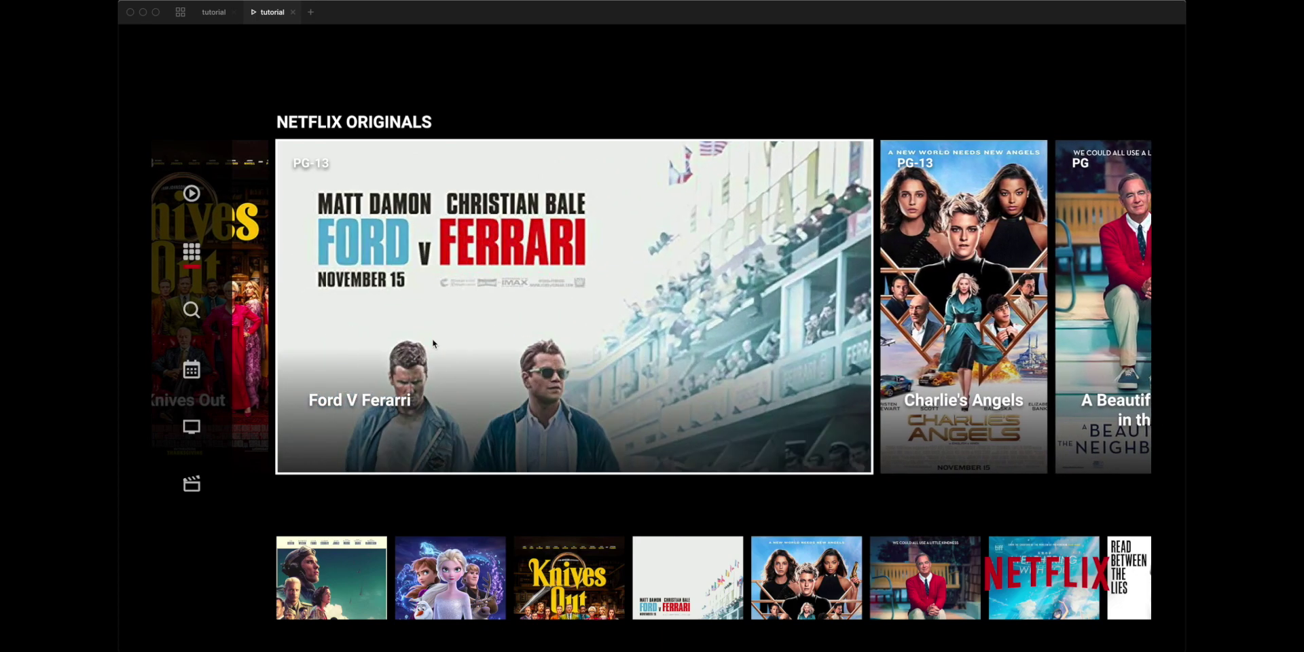
key("Left")
key("Left")
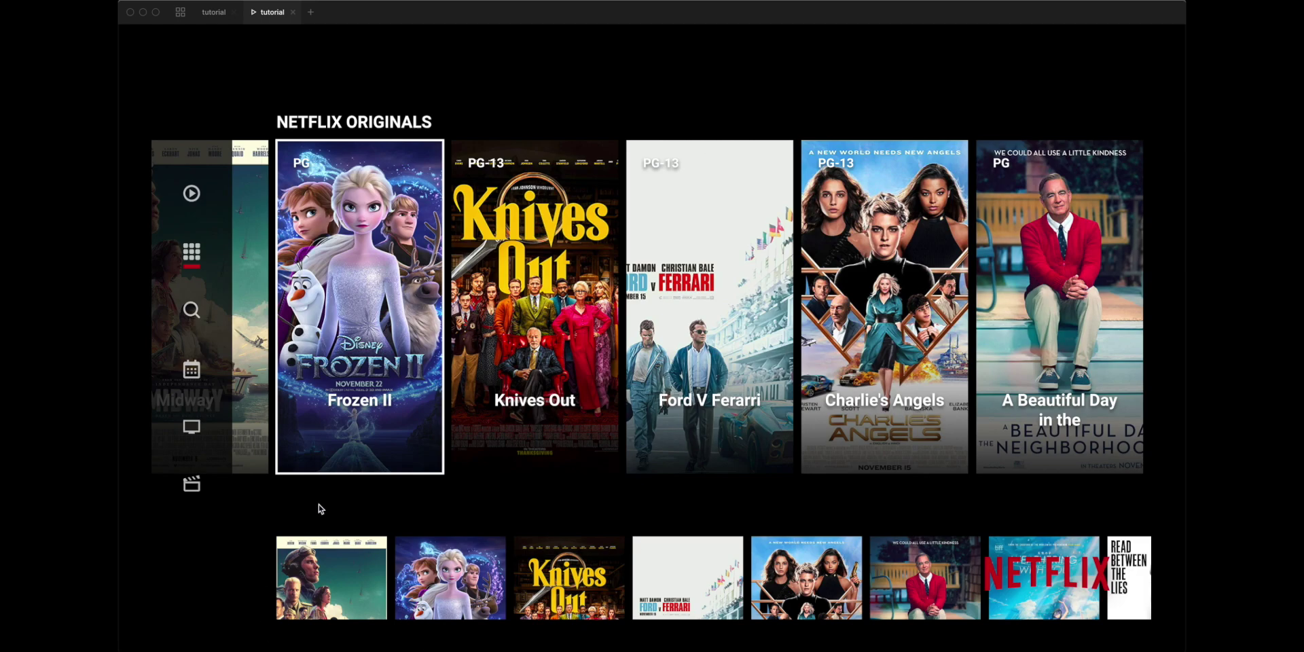
key("ctrl+shift+Tab")
left_click(545, 443)
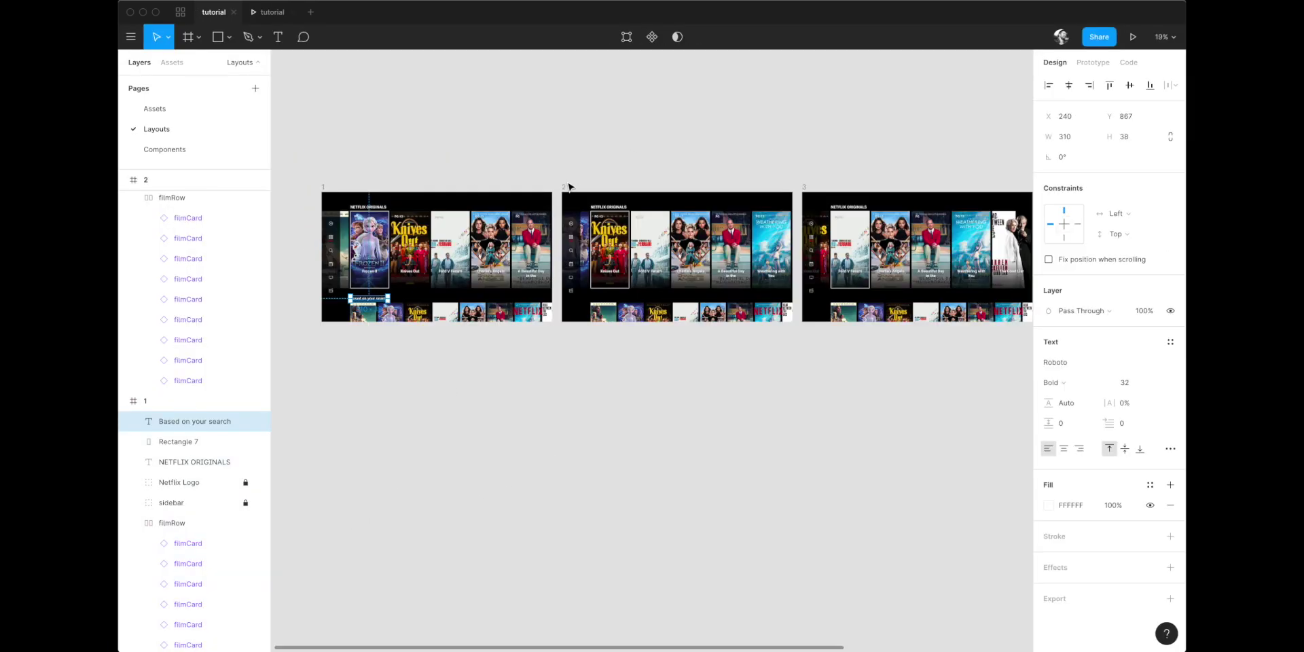
Paste the "Based on your search" heading into frames 2, 3 and 4 above their small film rows
left_click(568, 187)
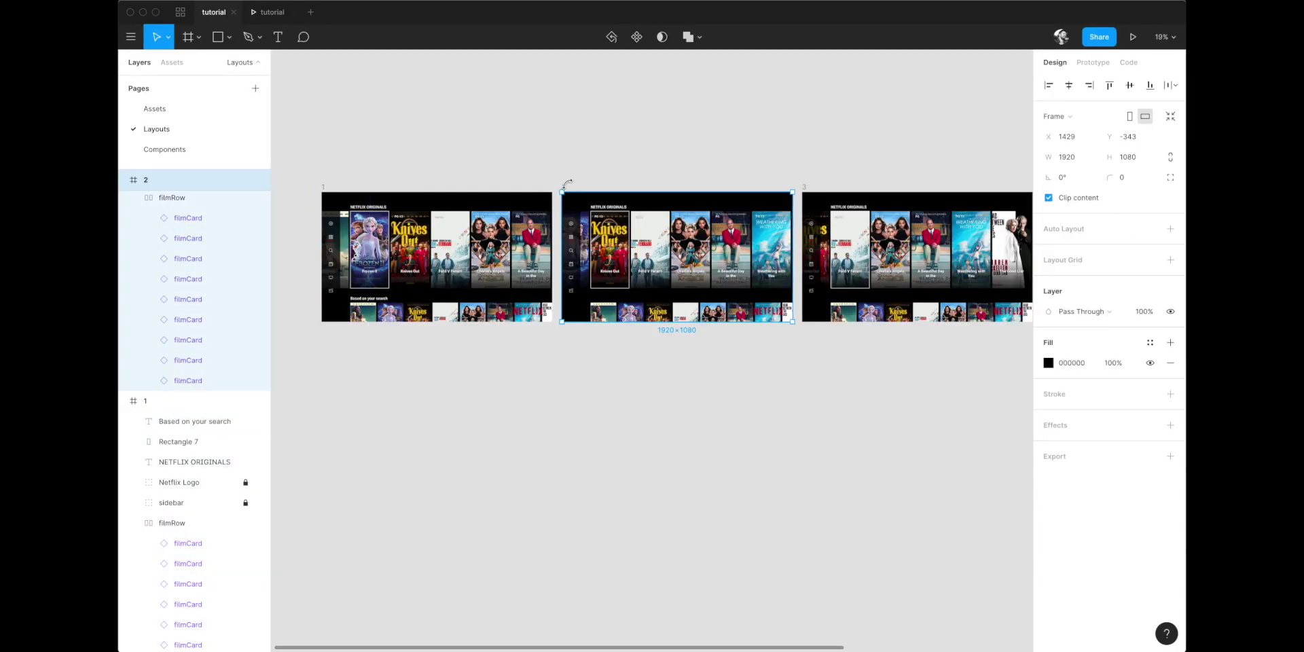
key("ctrl+v")
left_click(808, 187)
key("ctrl+v")
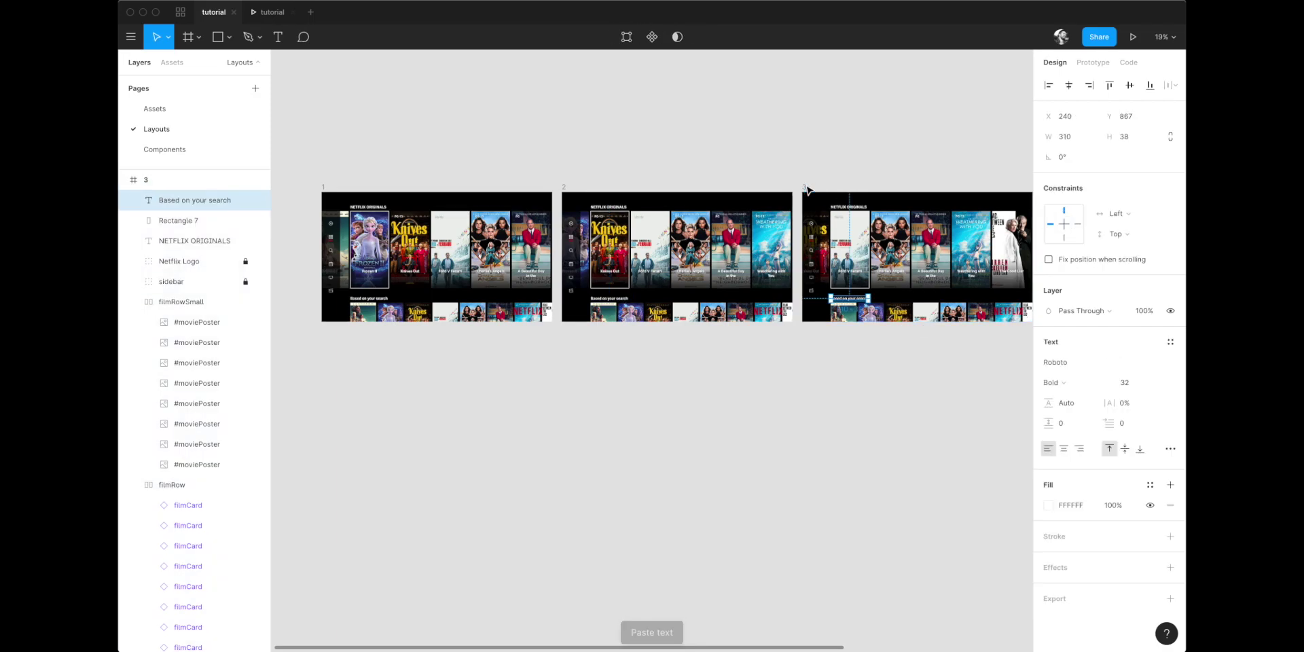
scroll(809, 195, "right", 8)
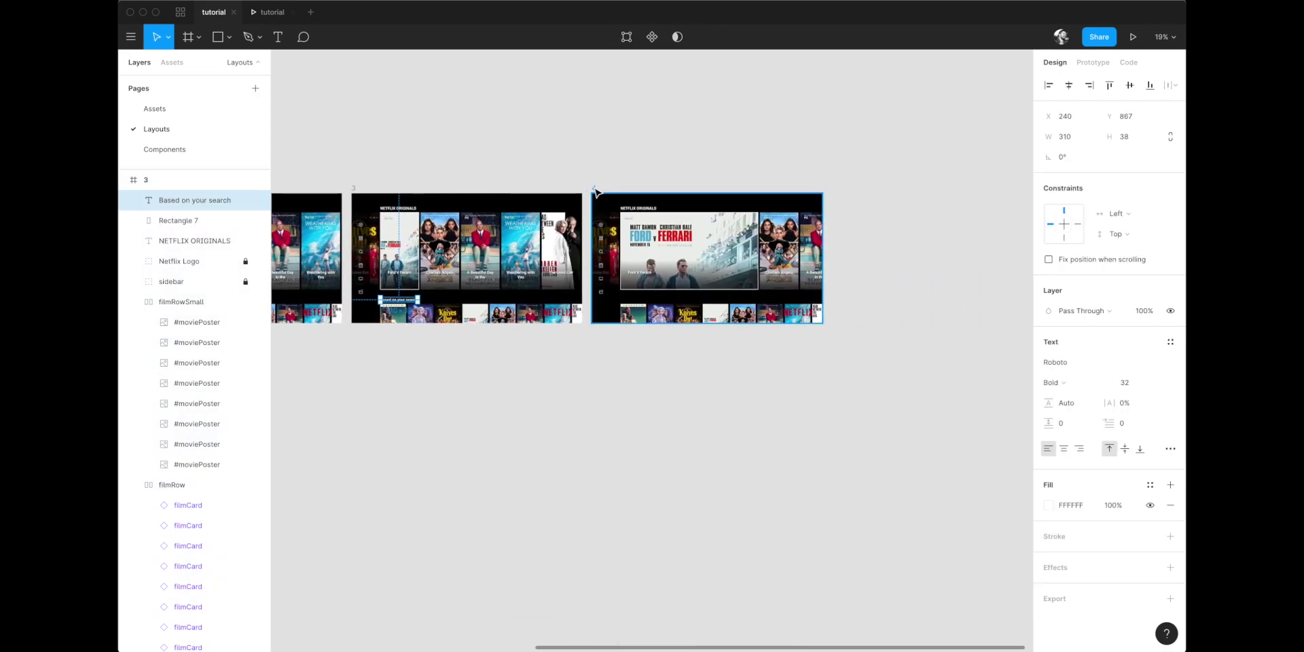
left_click(595, 192)
key("ctrl+v")
Present the prototype again and check the added row heading while moving back and forth between films and expanding the Ford V Ferarri card
key("ctrl+alt+Return")
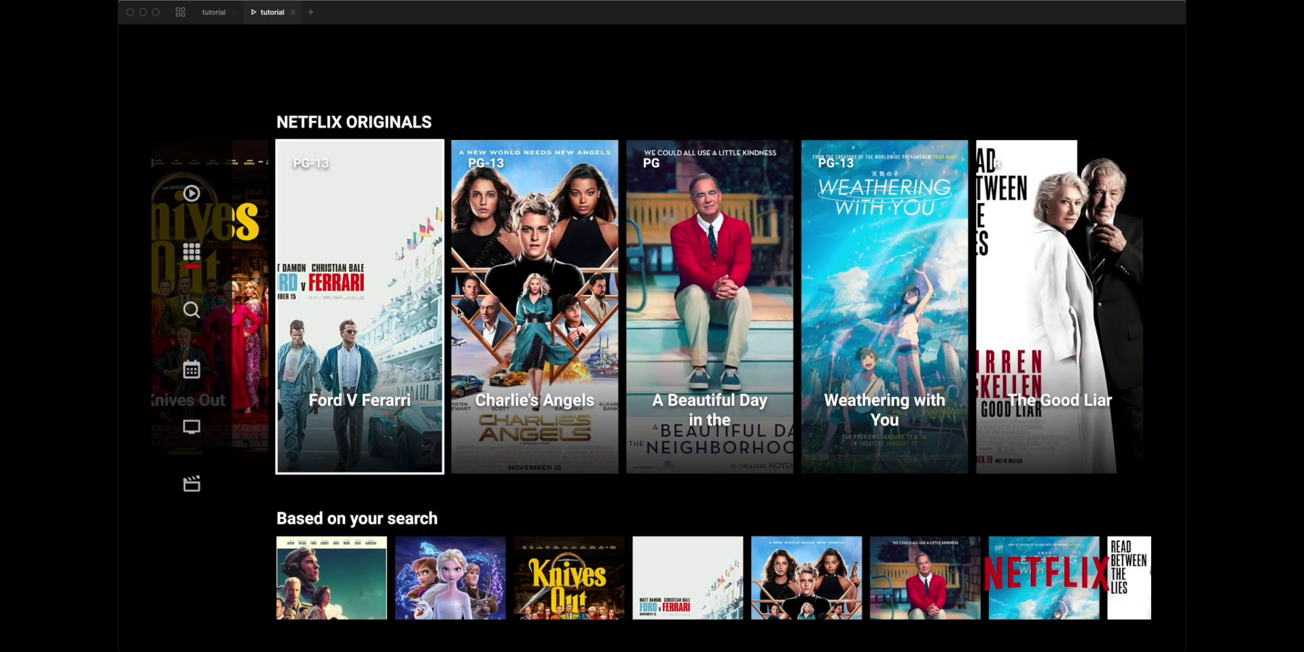
mouse_move(432, 325)
key("Left")
key("Left")
key("Right")
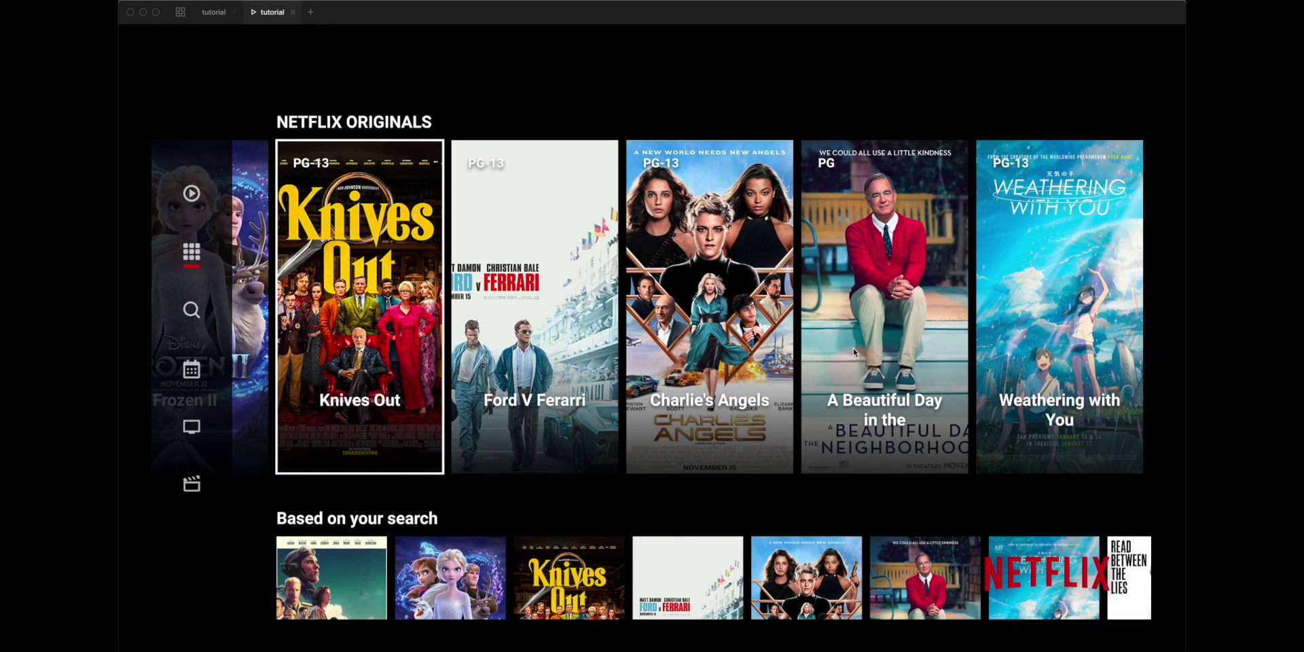
key("Left")
key("Right")
key("Right")
key("Left")
key("Left")
key("Right")
key("Right")
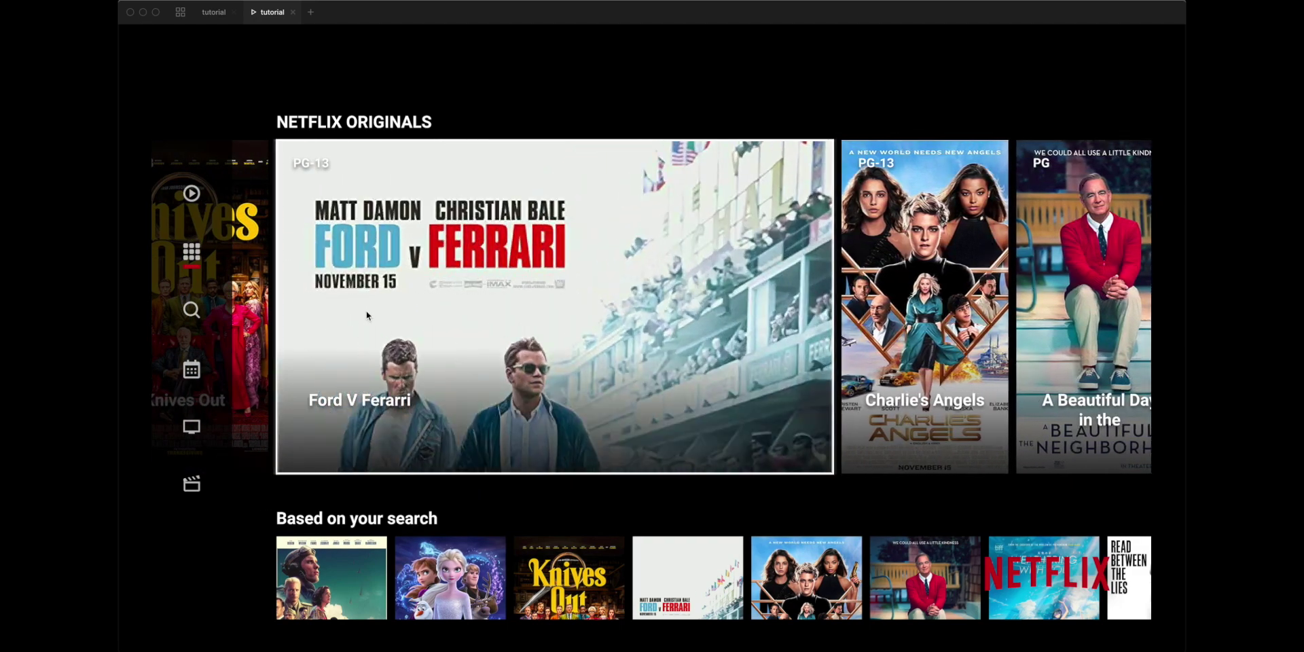